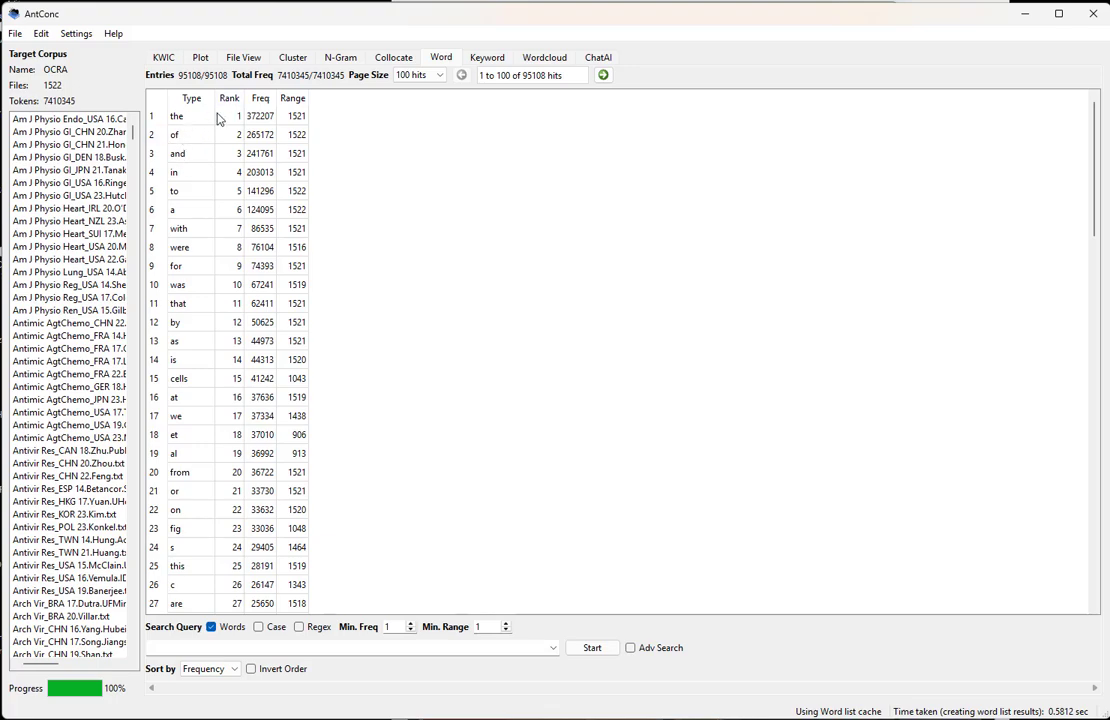
Highlight the ten most frequent words from "the" to "was", and examine the entries "of" and "and"
drag(178, 116, 195, 287)
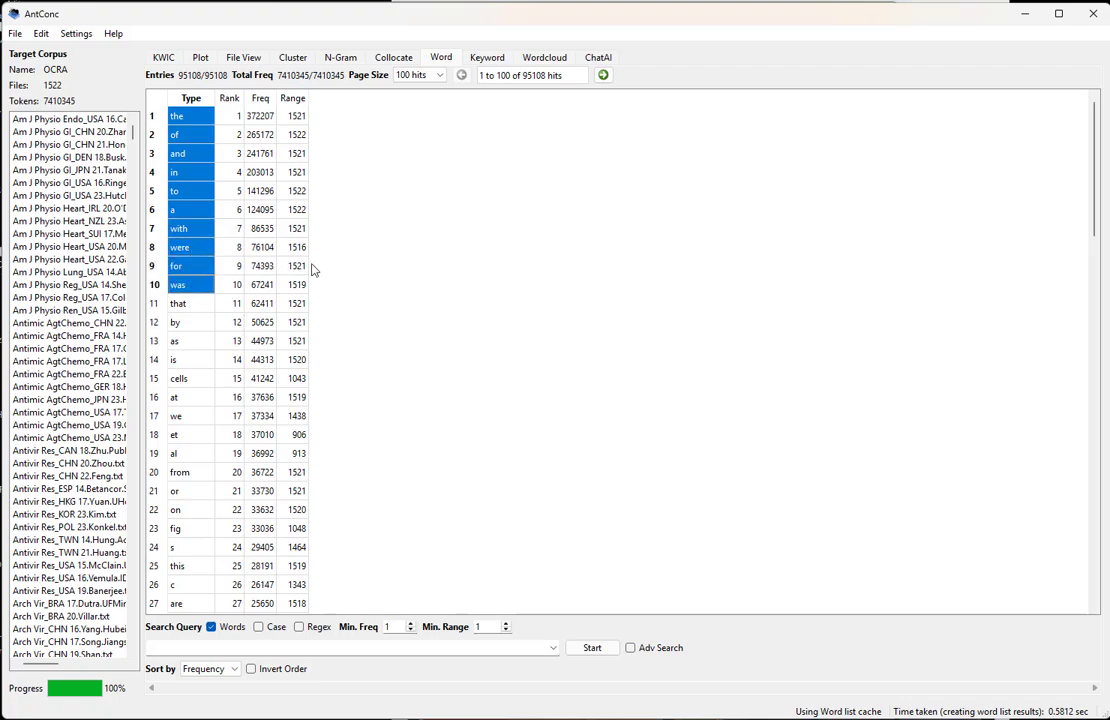
click(180, 134)
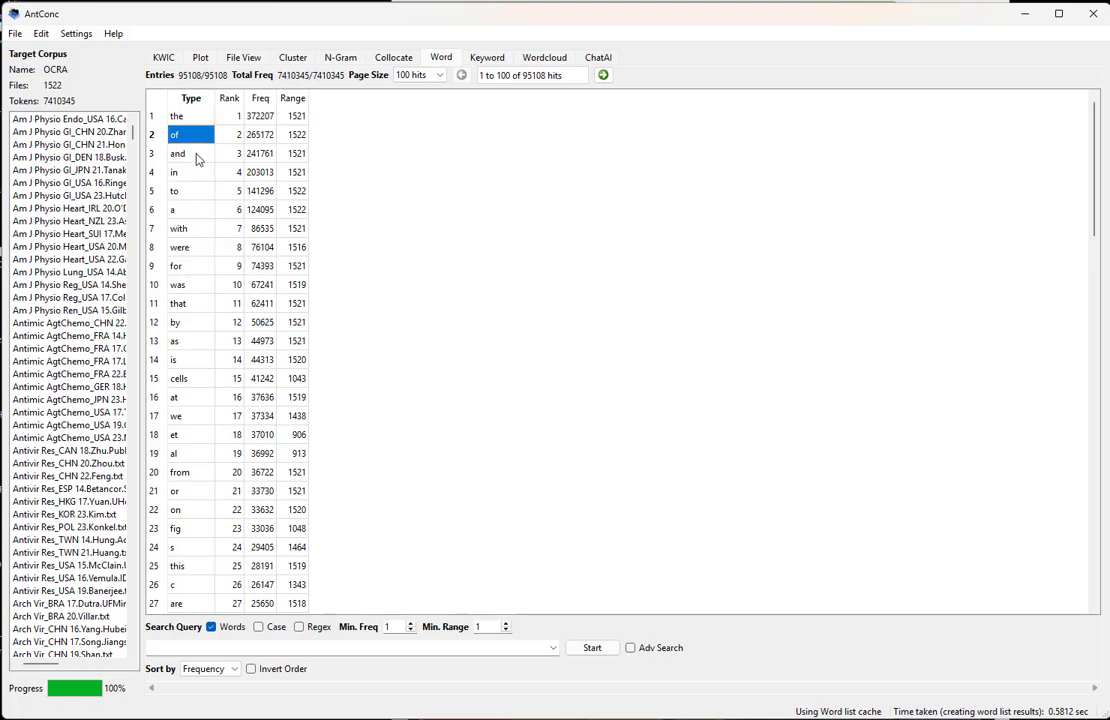
click(193, 154)
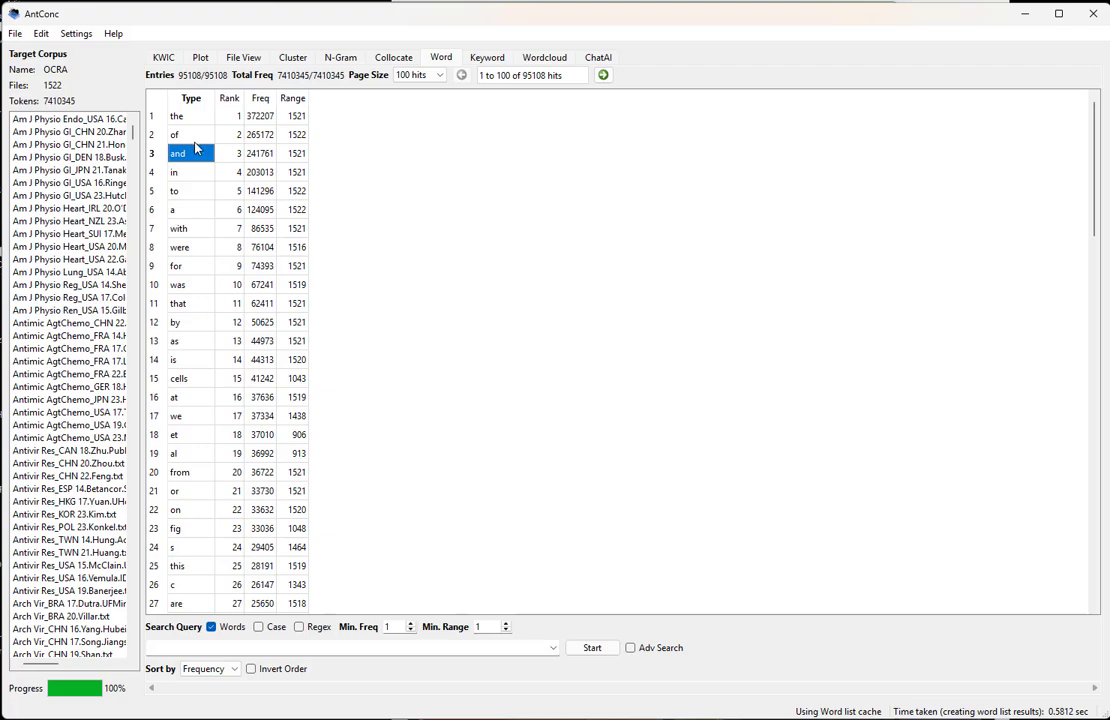
click(195, 141)
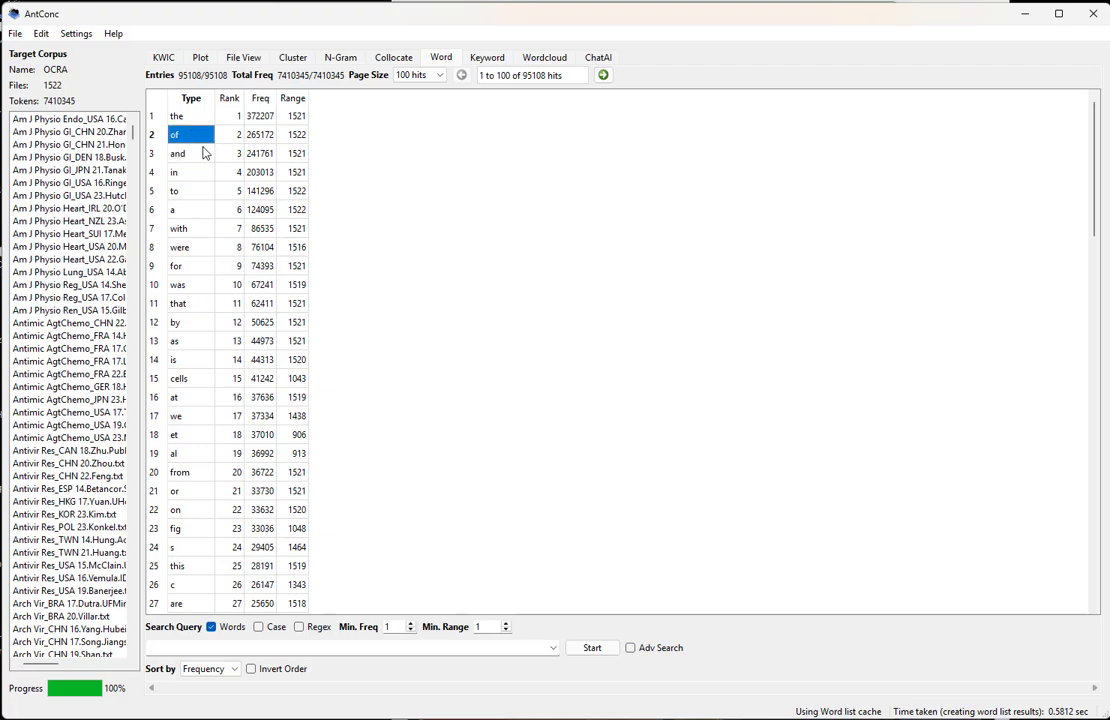
Compare the word list entries "were", "was" and "is" together with their frequencies
click(197, 249)
click(196, 284)
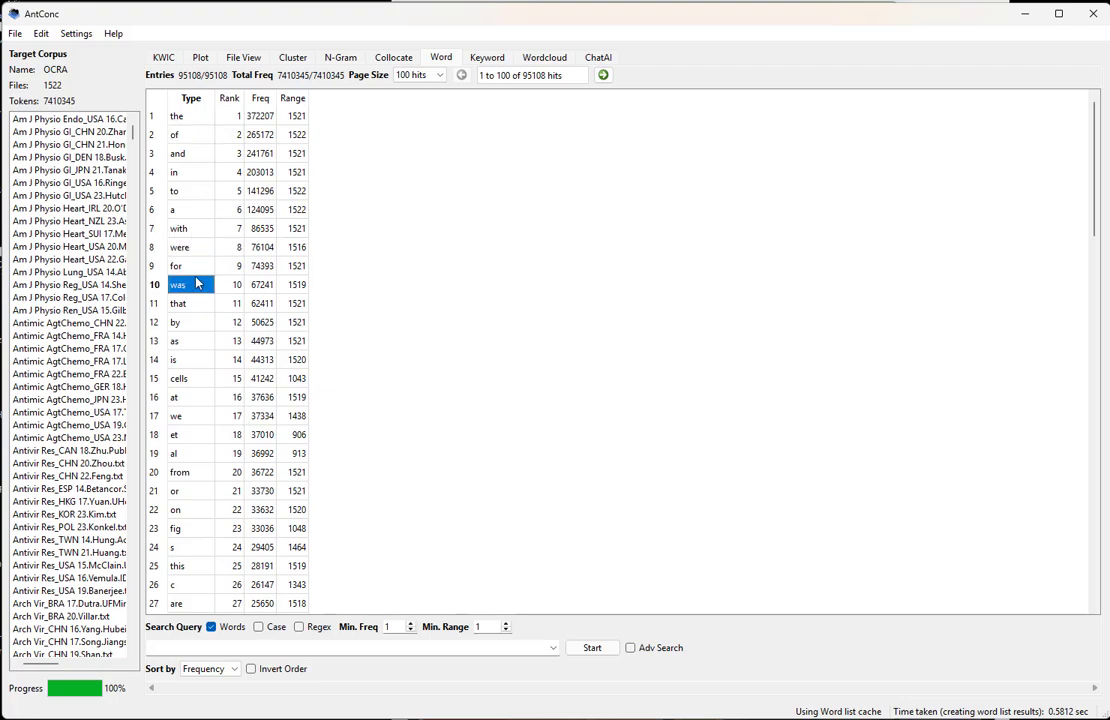
click(203, 360)
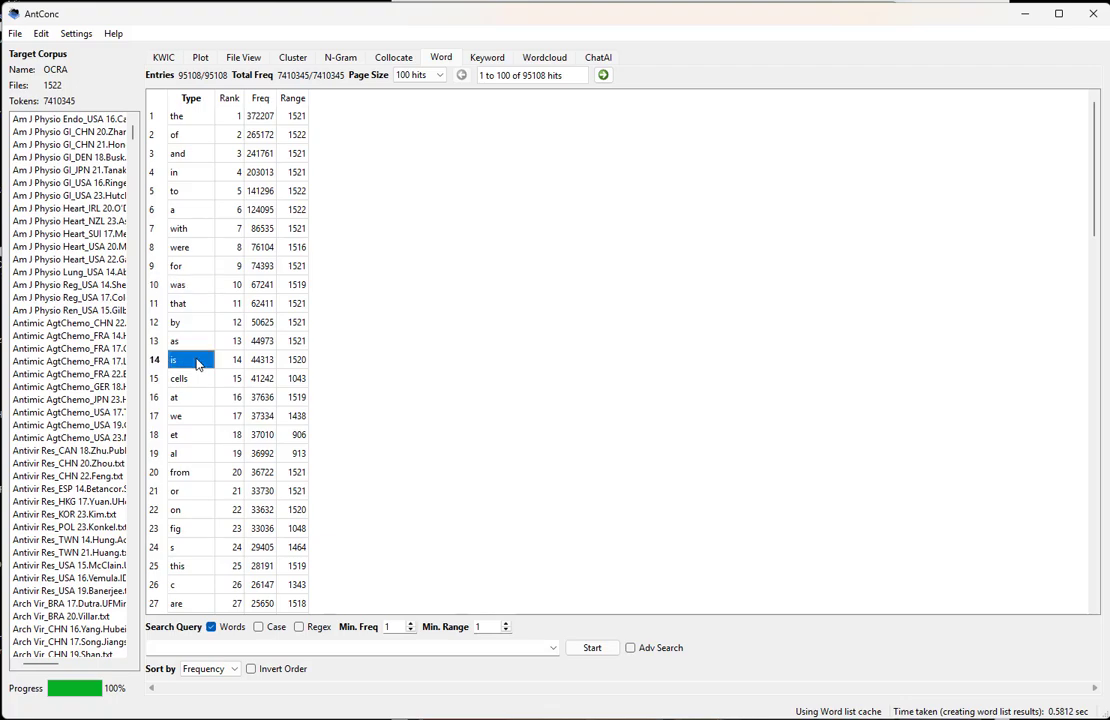
click(262, 247)
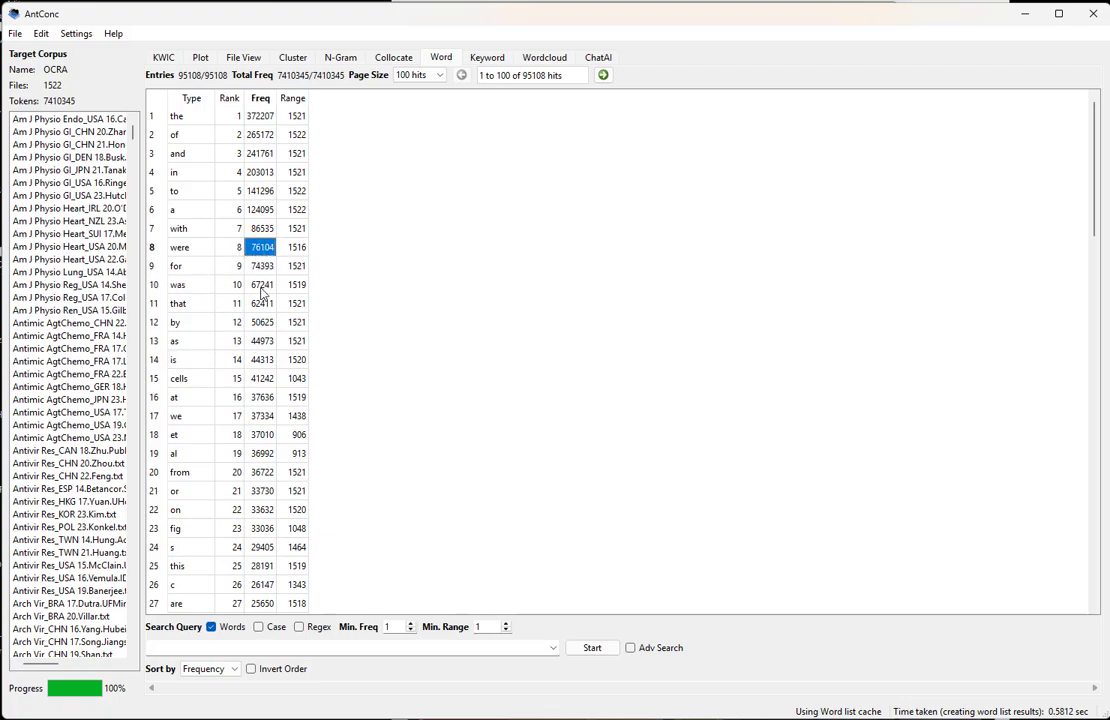
click(261, 287)
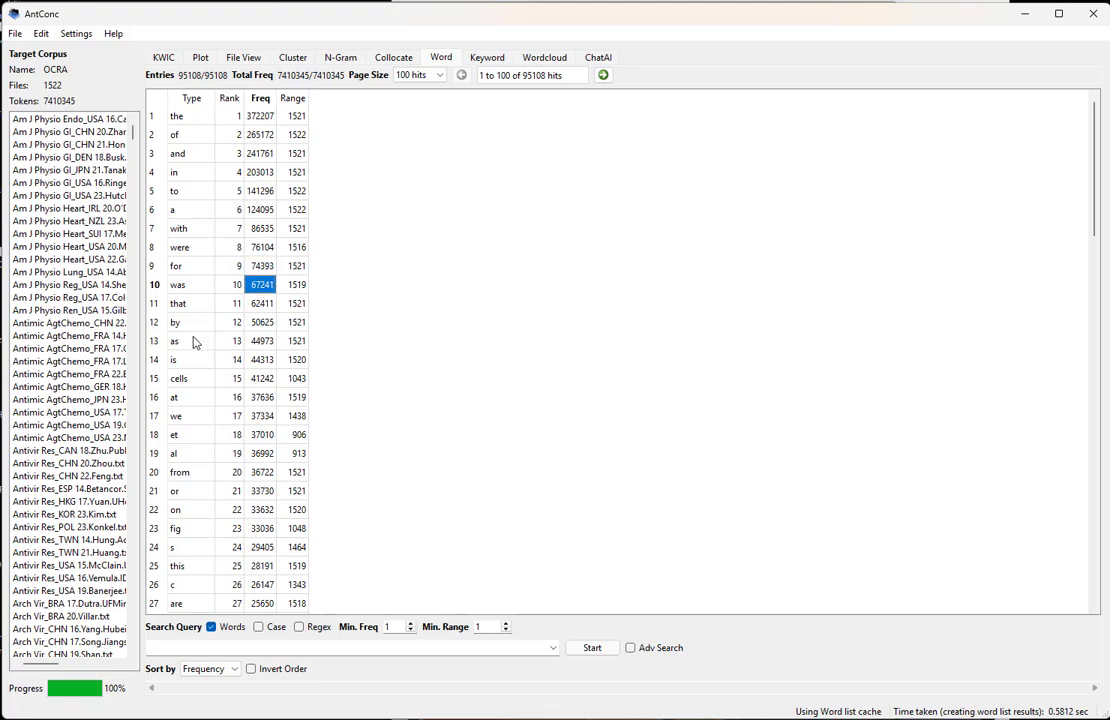
click(261, 362)
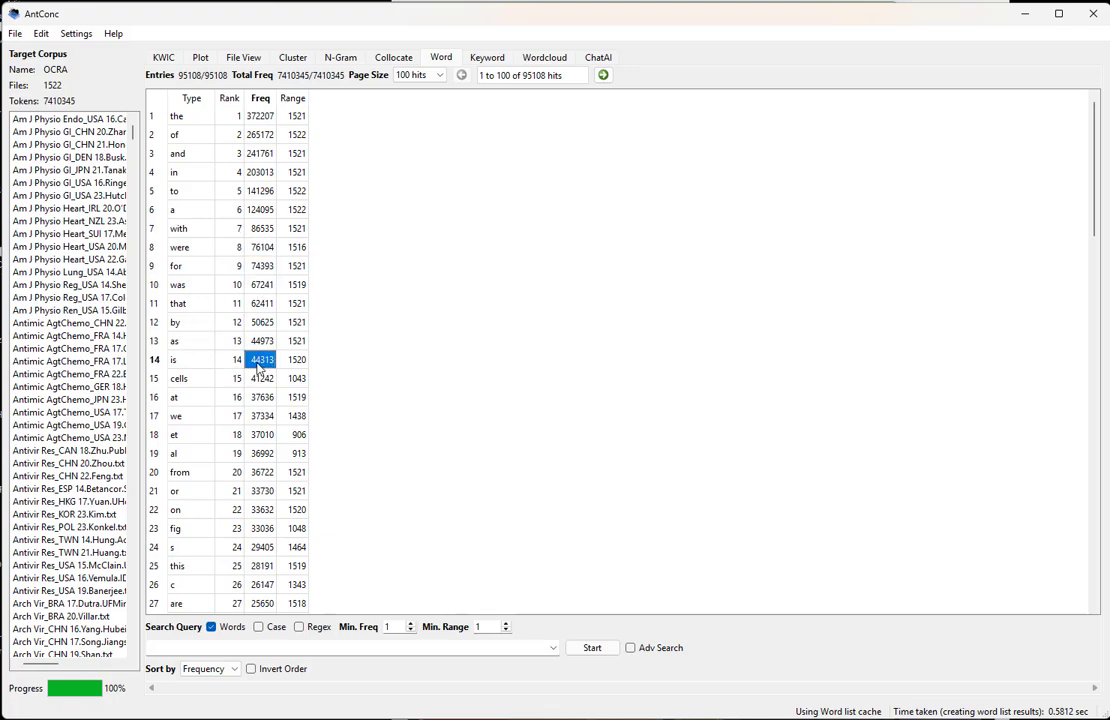
click(189, 248)
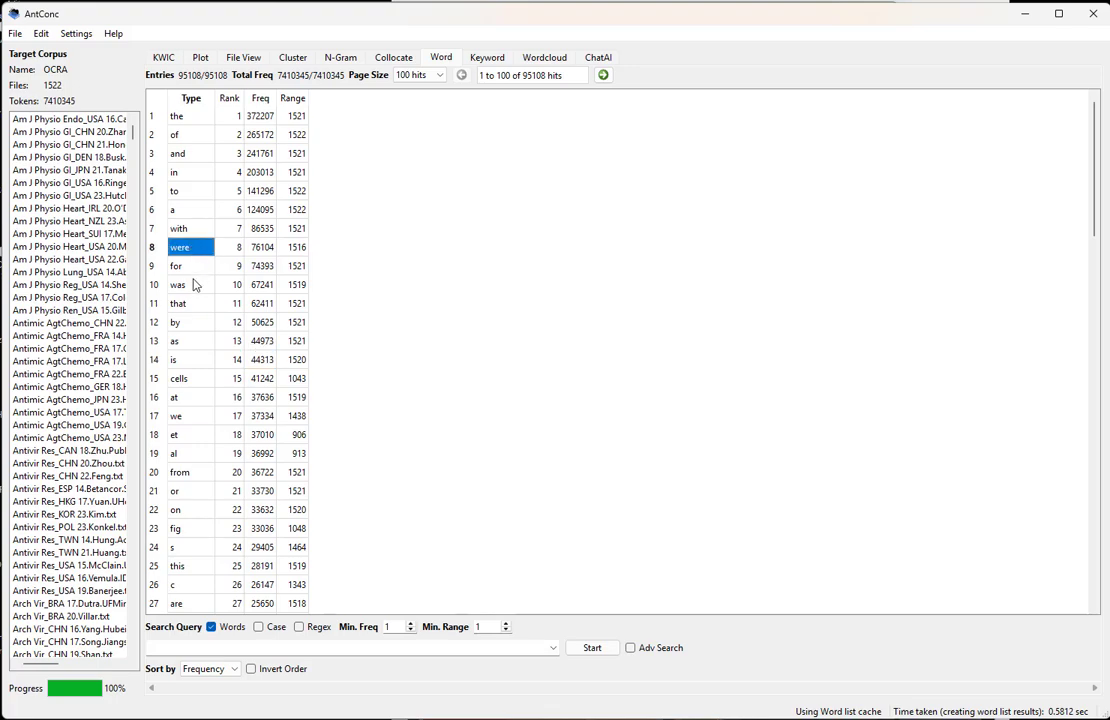
Examine the range of "cells" and compare it with the full row for "the"
click(180, 381)
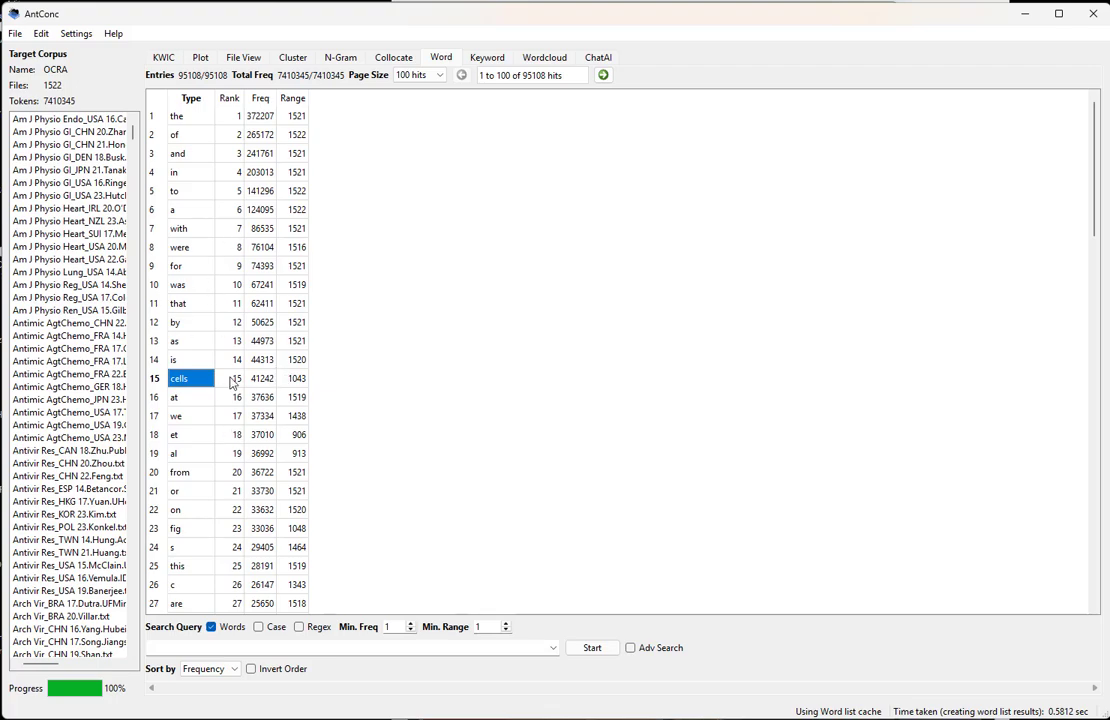
click(296, 381)
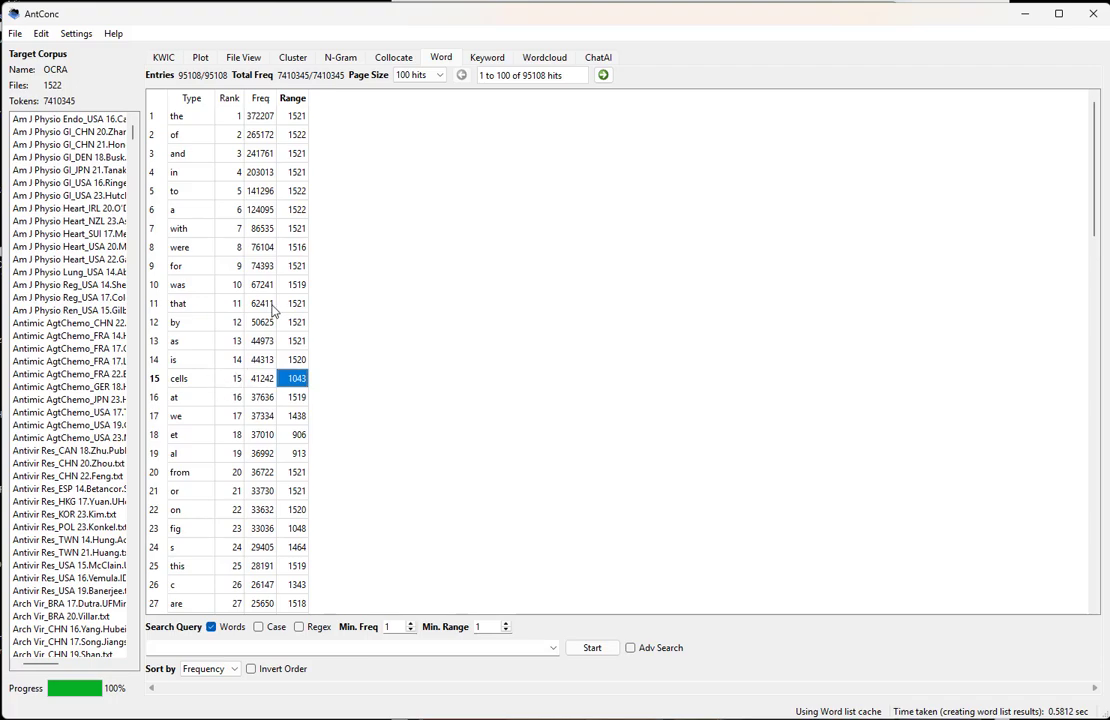
click(291, 121)
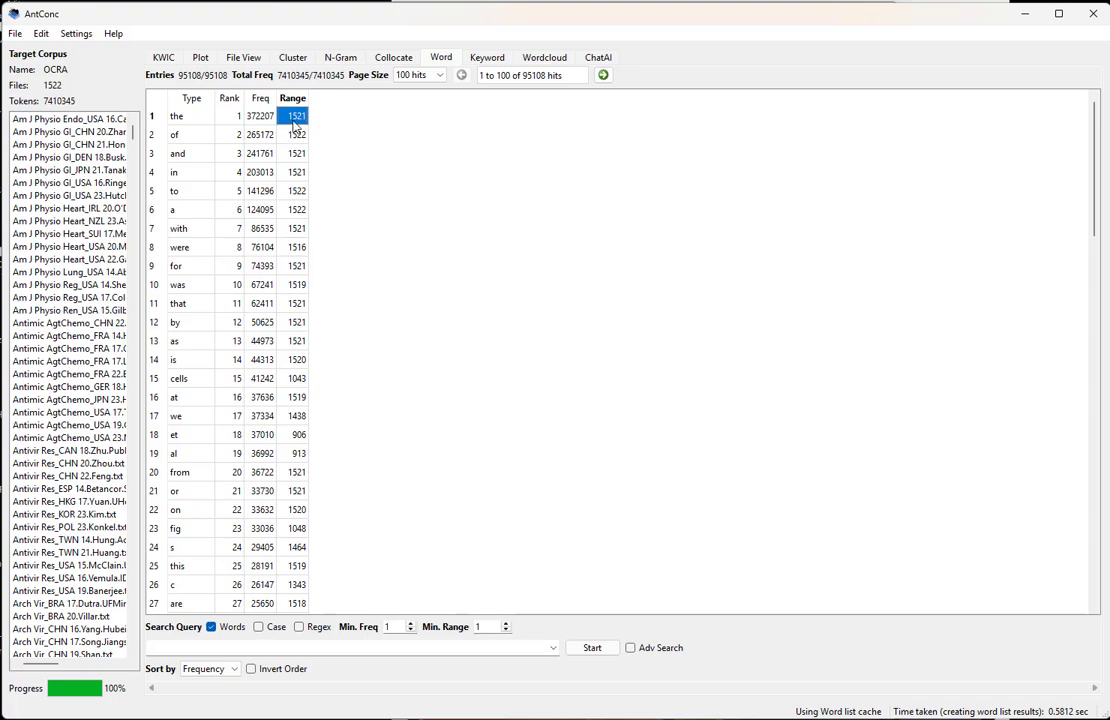
click(209, 123)
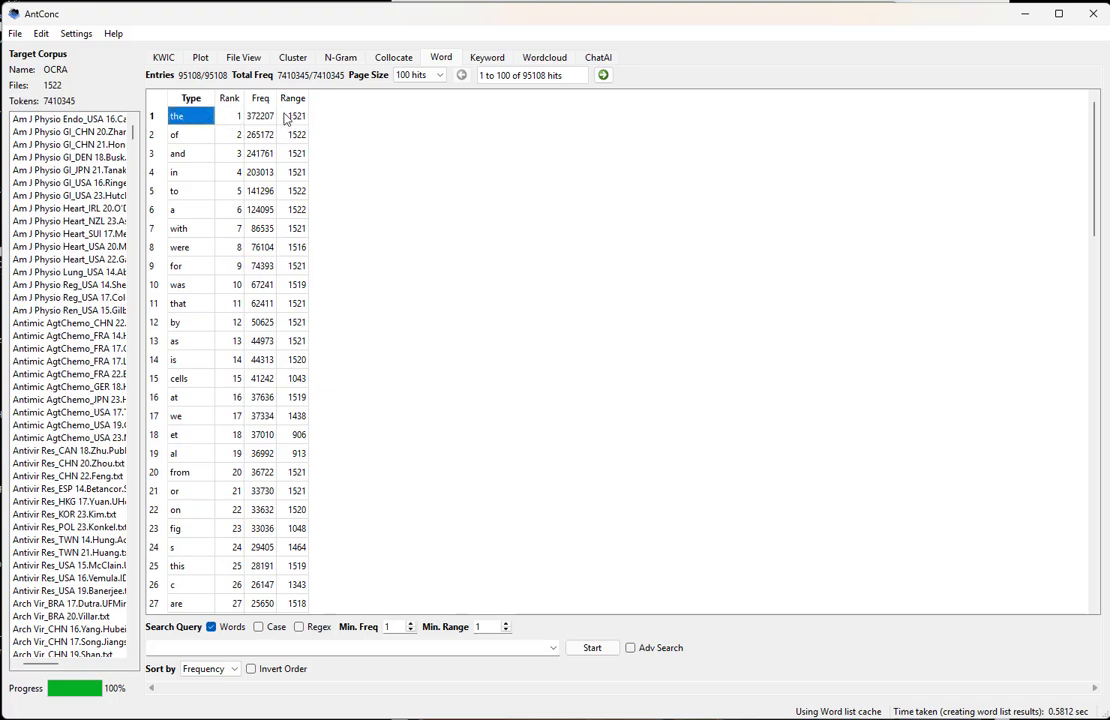
click(285, 120)
drag(285, 120, 208, 120)
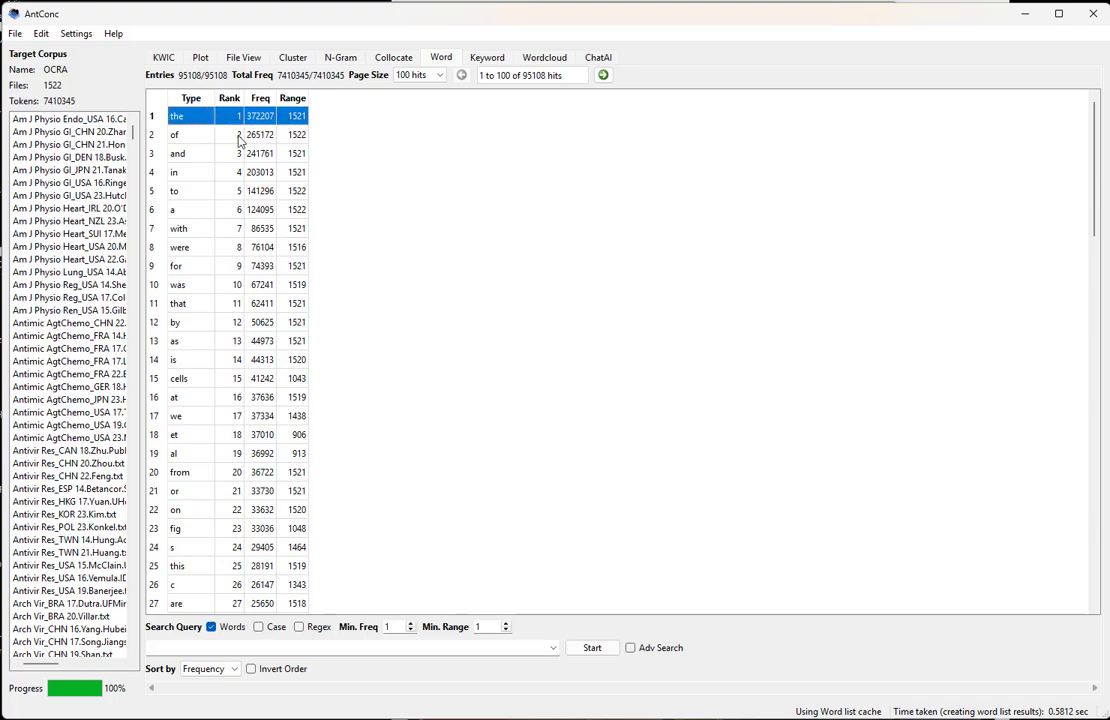
click(198, 122)
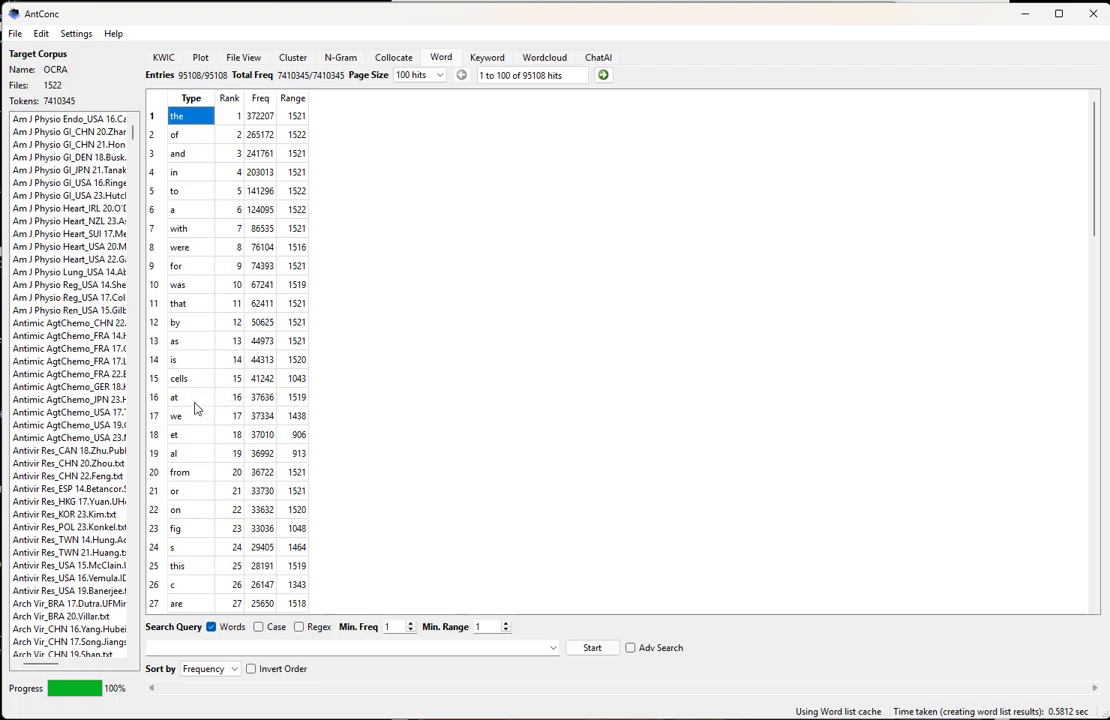
Examine the entries "et" and "al" with their frequencies, and the abbreviation "fig"
click(190, 435)
click(185, 453)
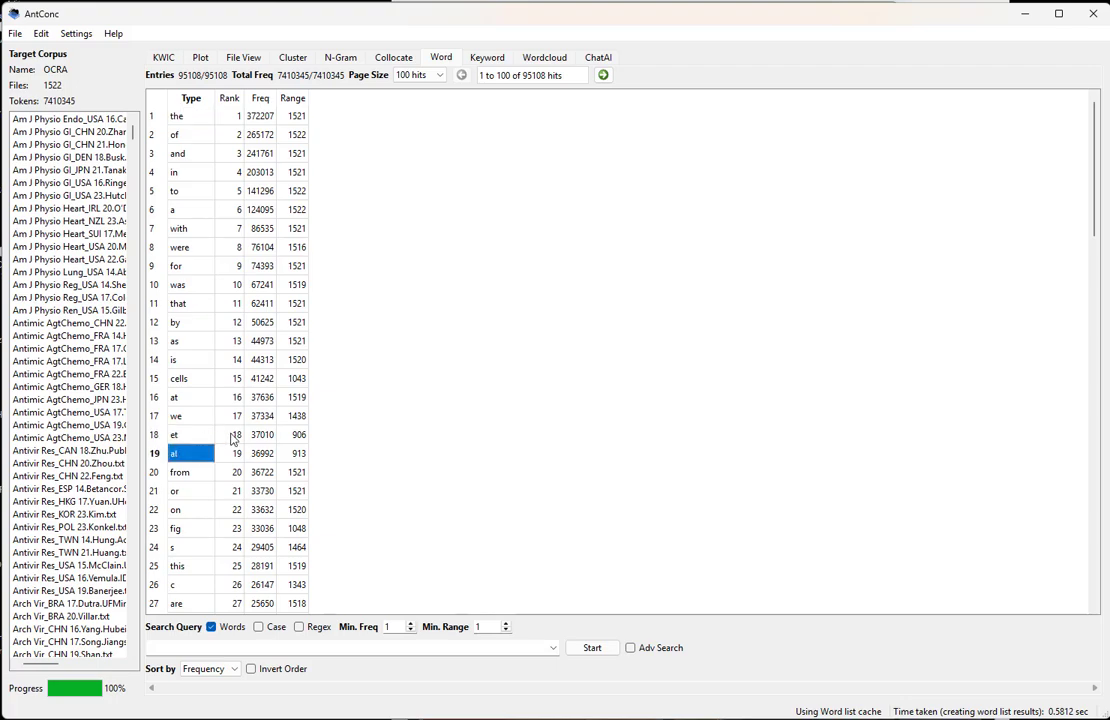
click(262, 435)
key(shift+Down)
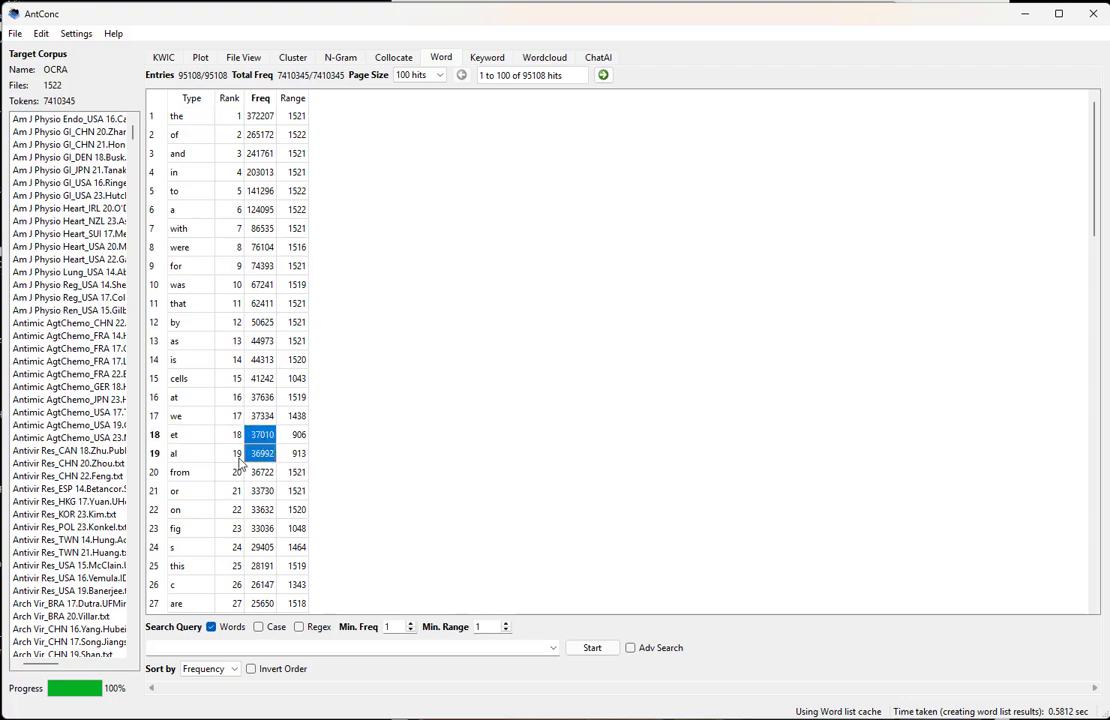
click(190, 528)
Open the KWIC concordance for the word list entry "s" and look through its hits
scroll(195, 480, down, 4)
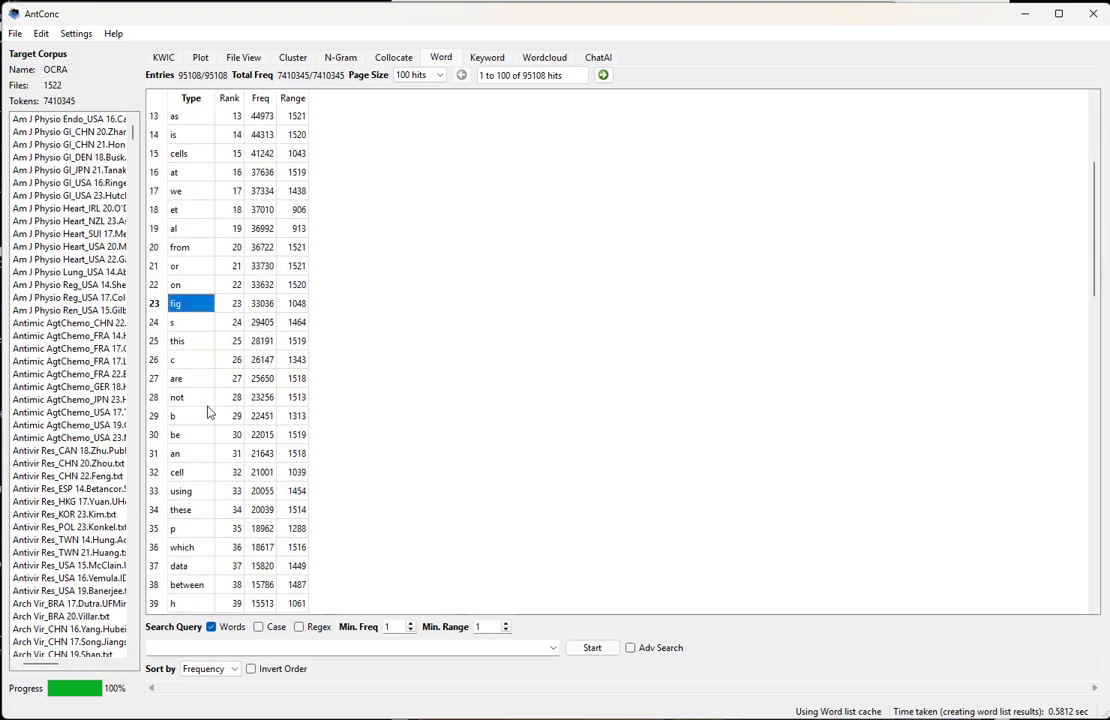
click(187, 324)
click(196, 359)
click(193, 321)
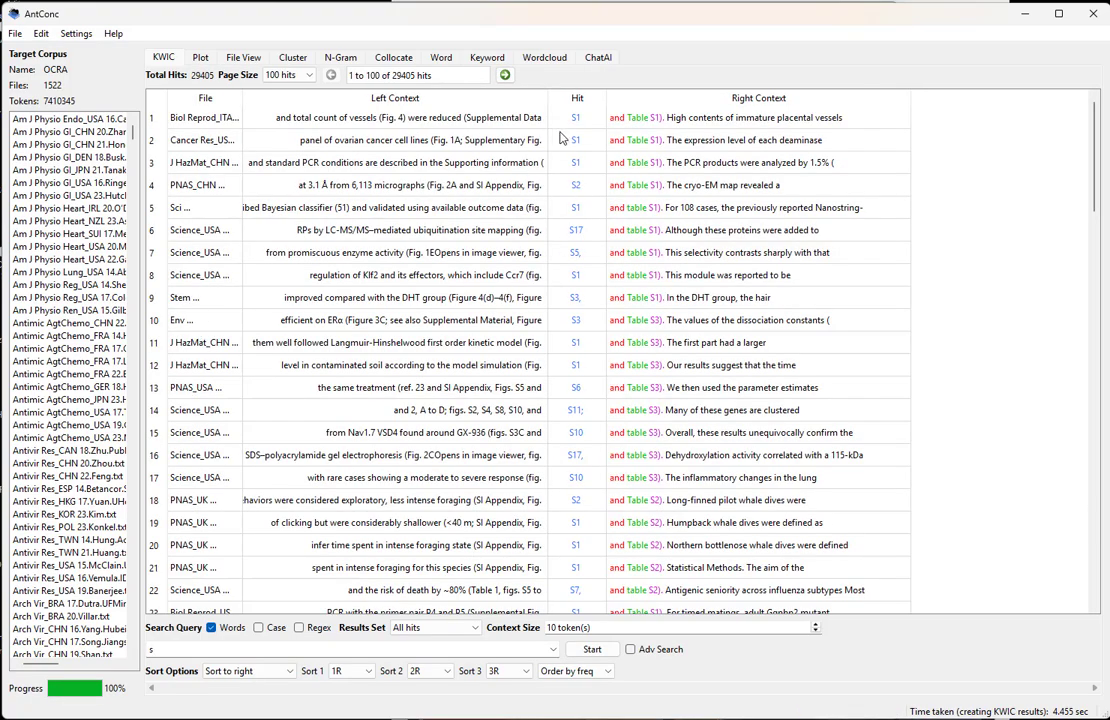
scroll(527, 404, down, 6)
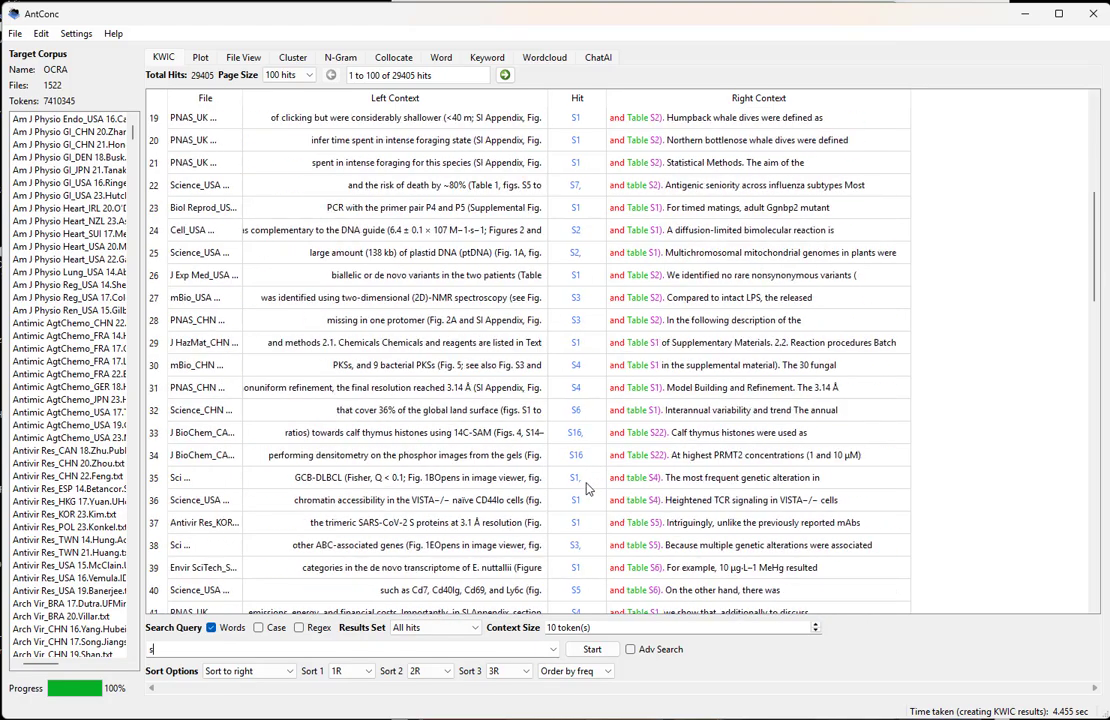
scroll(498, 358, down, 4)
scroll(575, 422, down, 7)
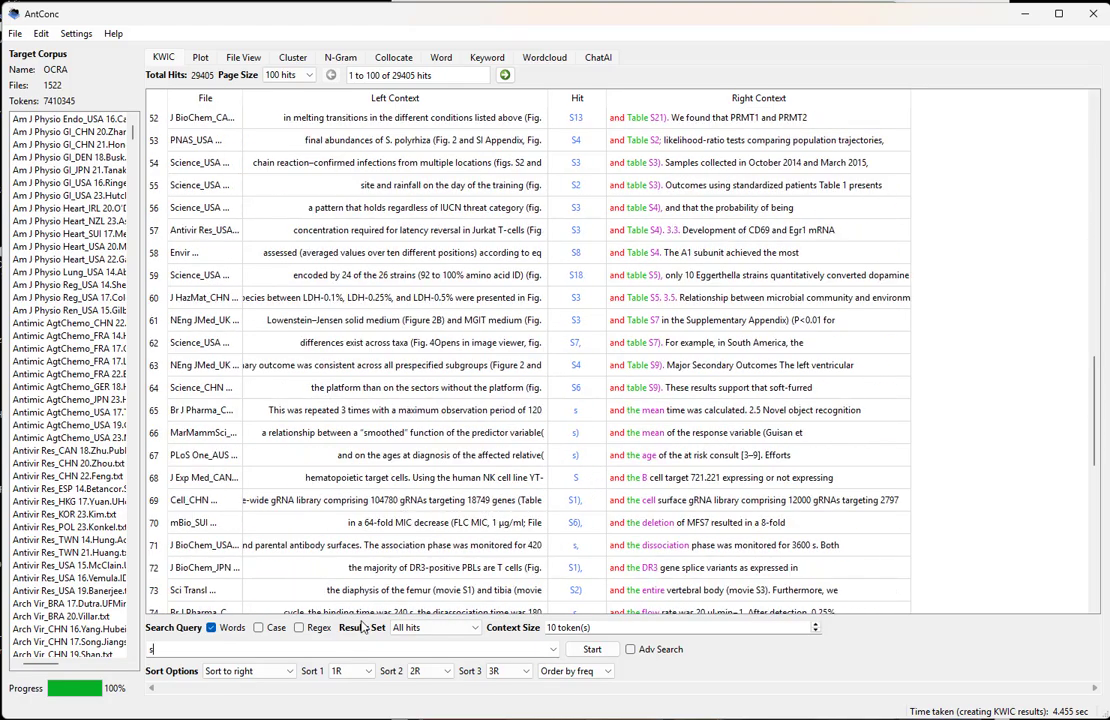
Set the first sort level to 1L, rerun the "s" concordance and review the re-sorted hits
click(369, 671)
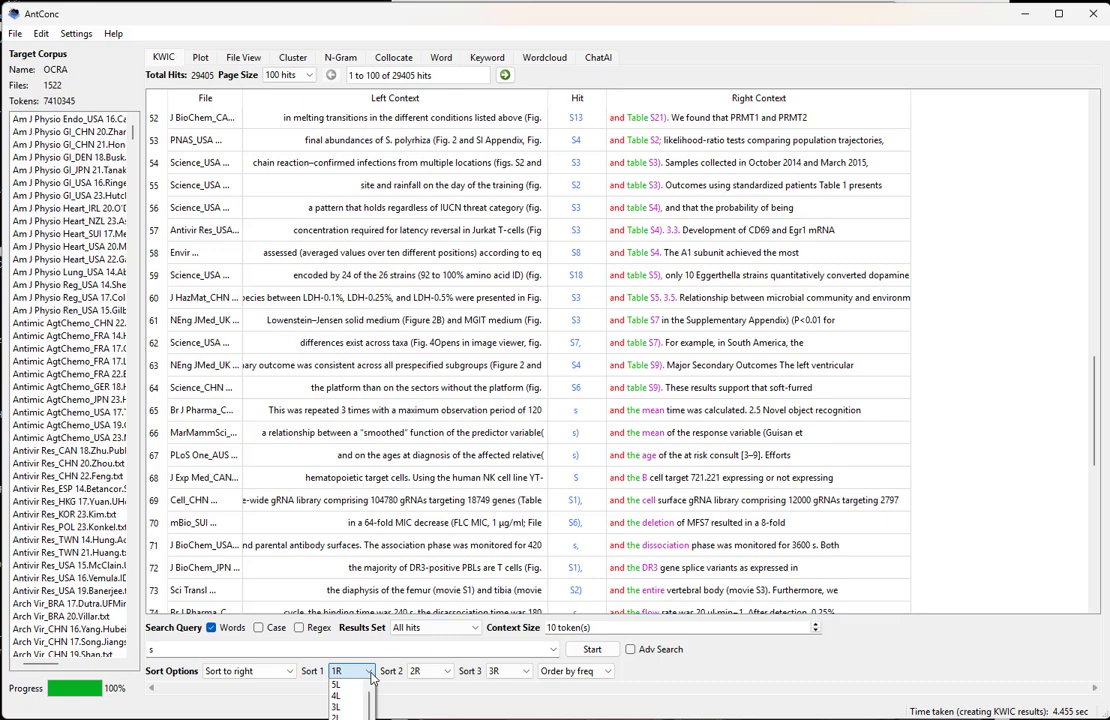
click(338, 719)
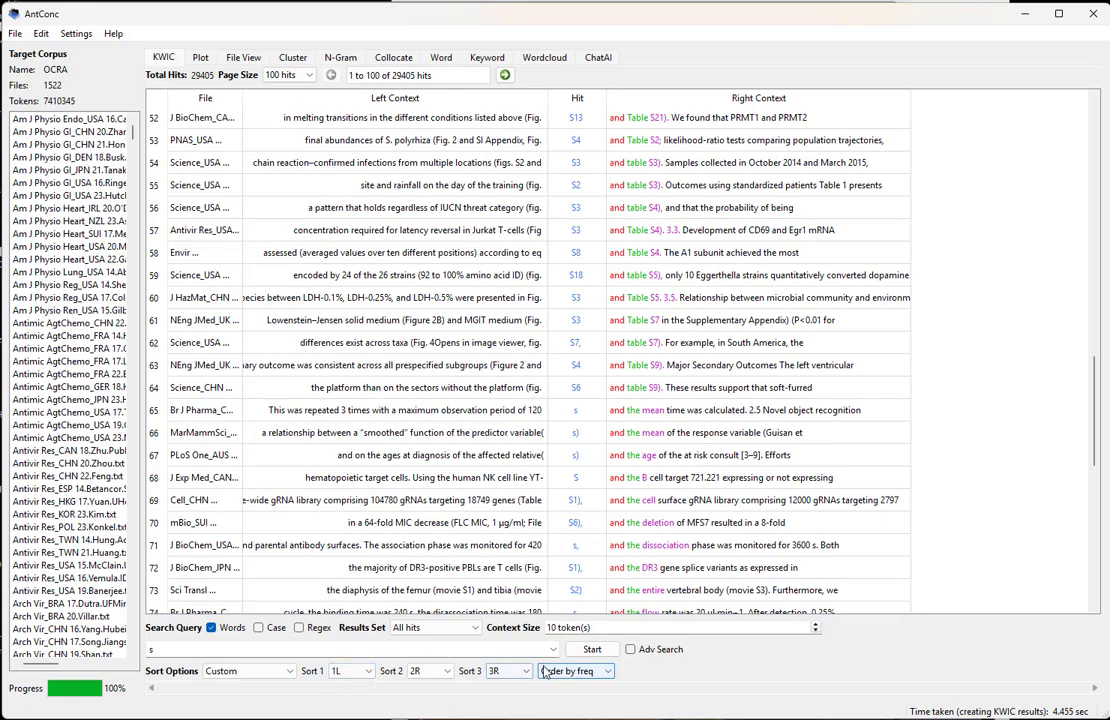
click(590, 650)
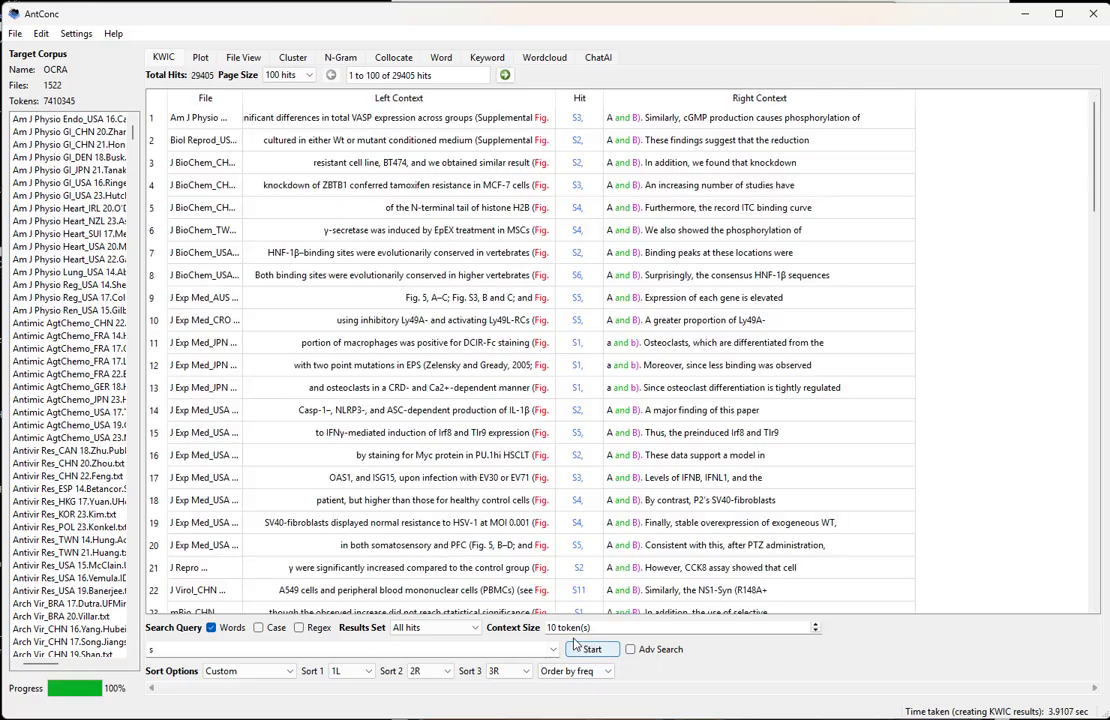
scroll(548, 173, down, 18)
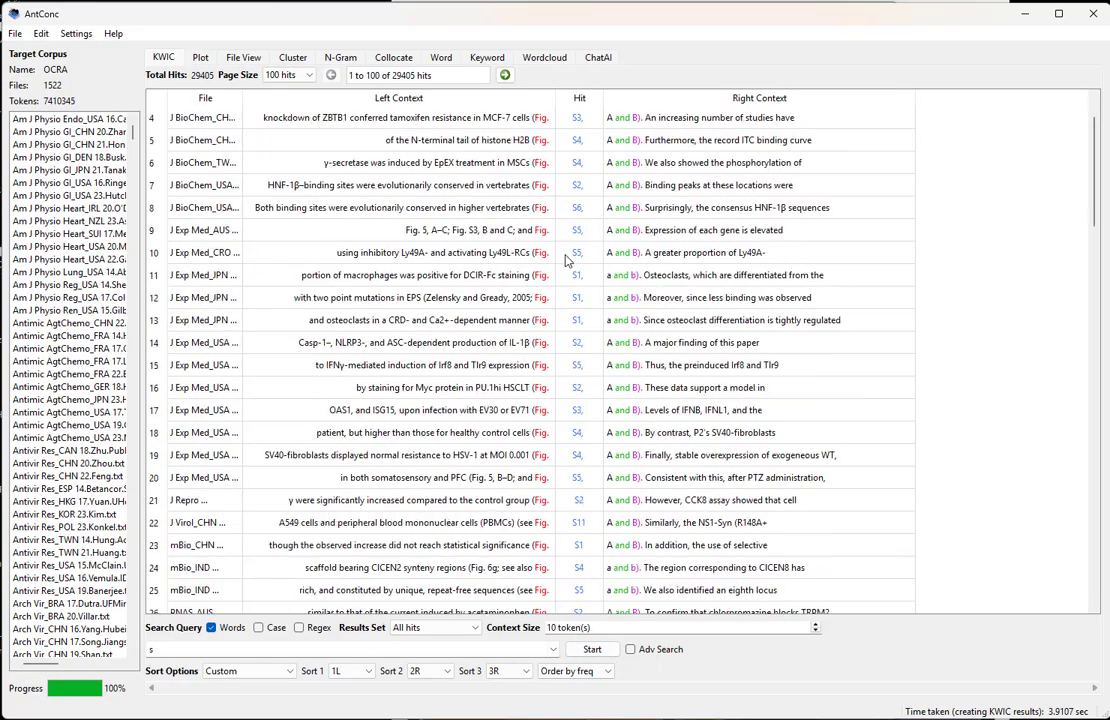
scroll(548, 326, down, 8)
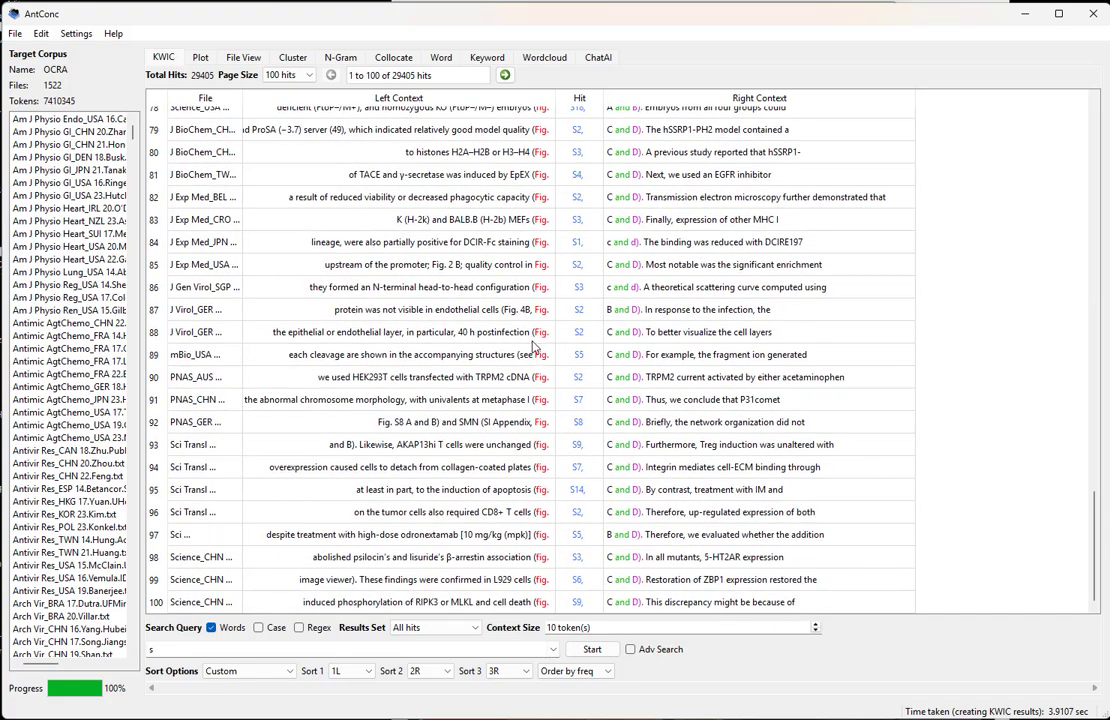
Return to the word list, open the KWIC concordance for "c" and look through its hits
click(442, 58)
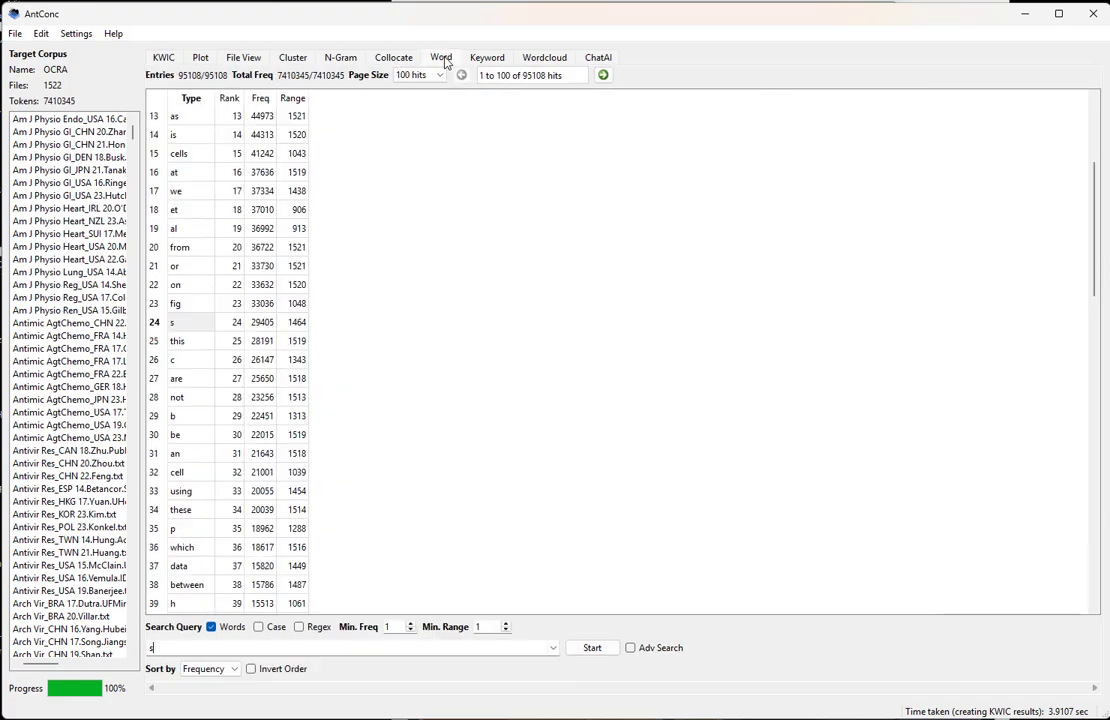
click(200, 361)
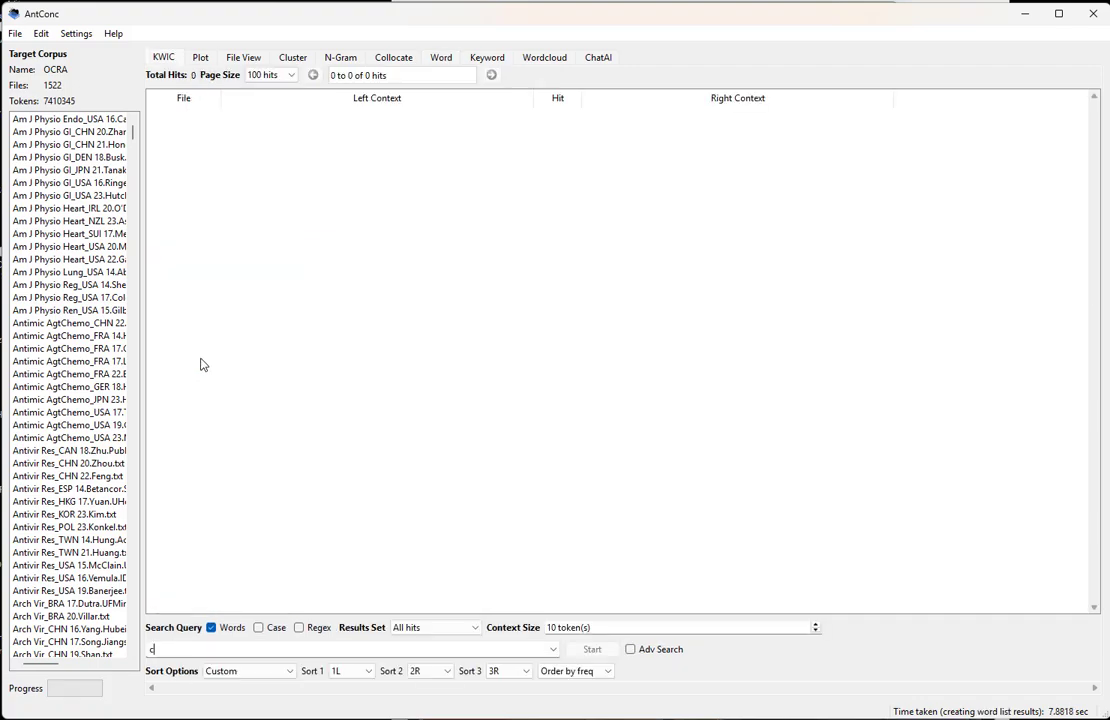
scroll(545, 285, down, 7)
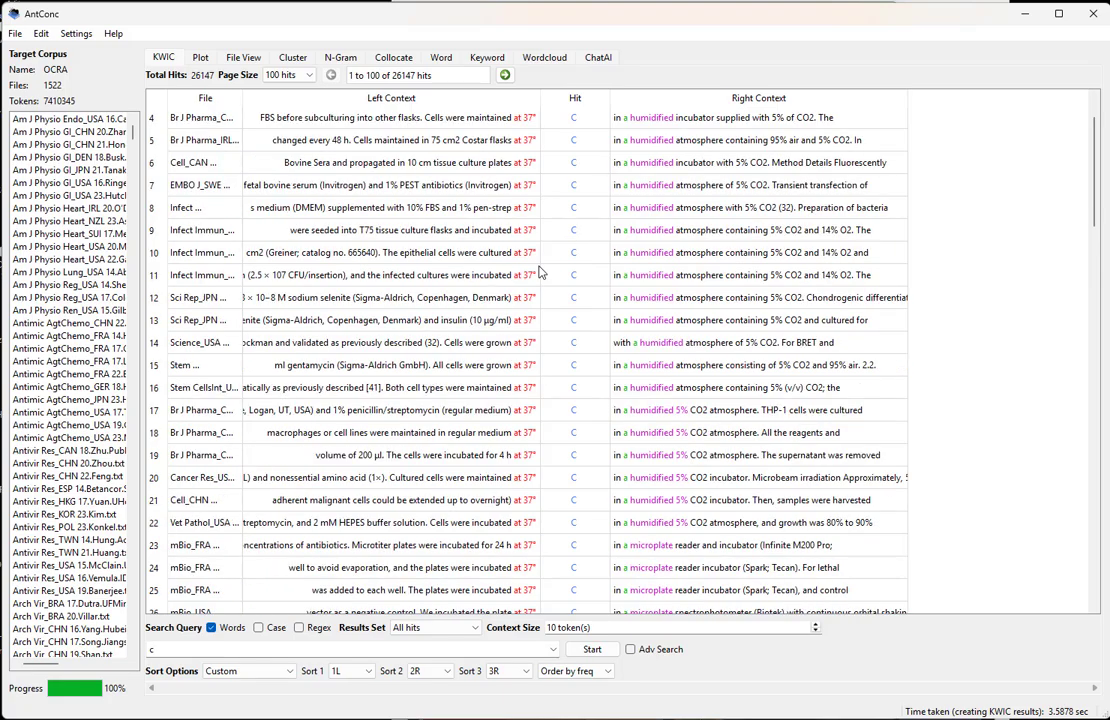
scroll(545, 285, down, 19)
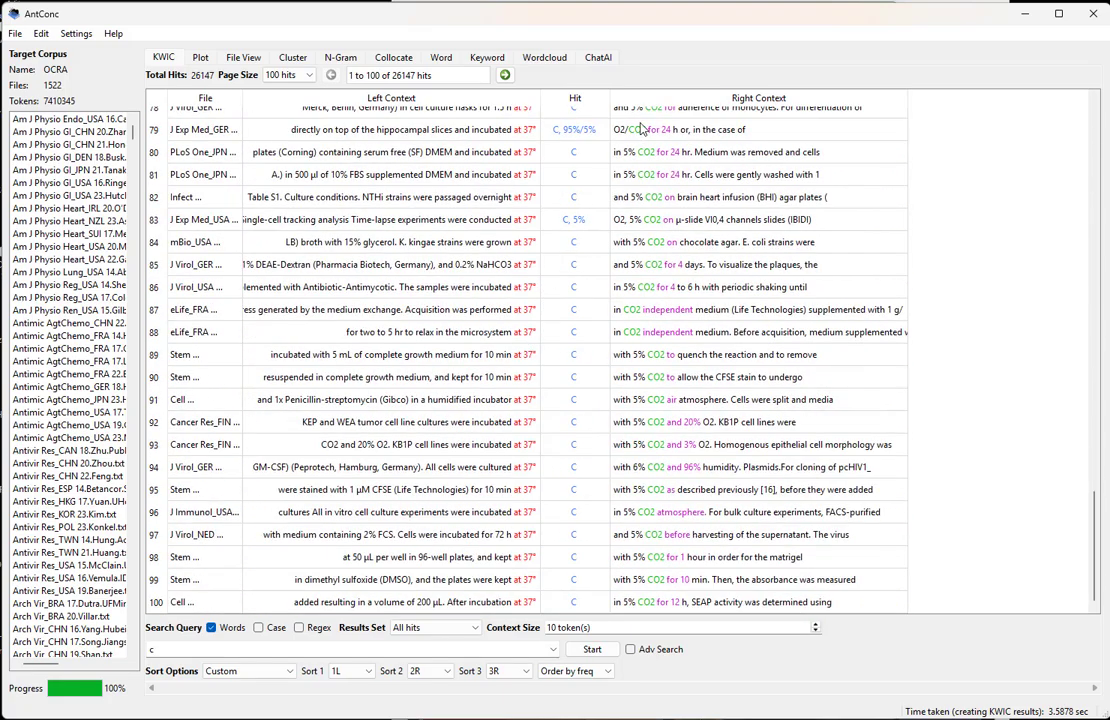
Return to the word list and highlight the entries from "figure" to "more", ranks 57 to 66
click(441, 57)
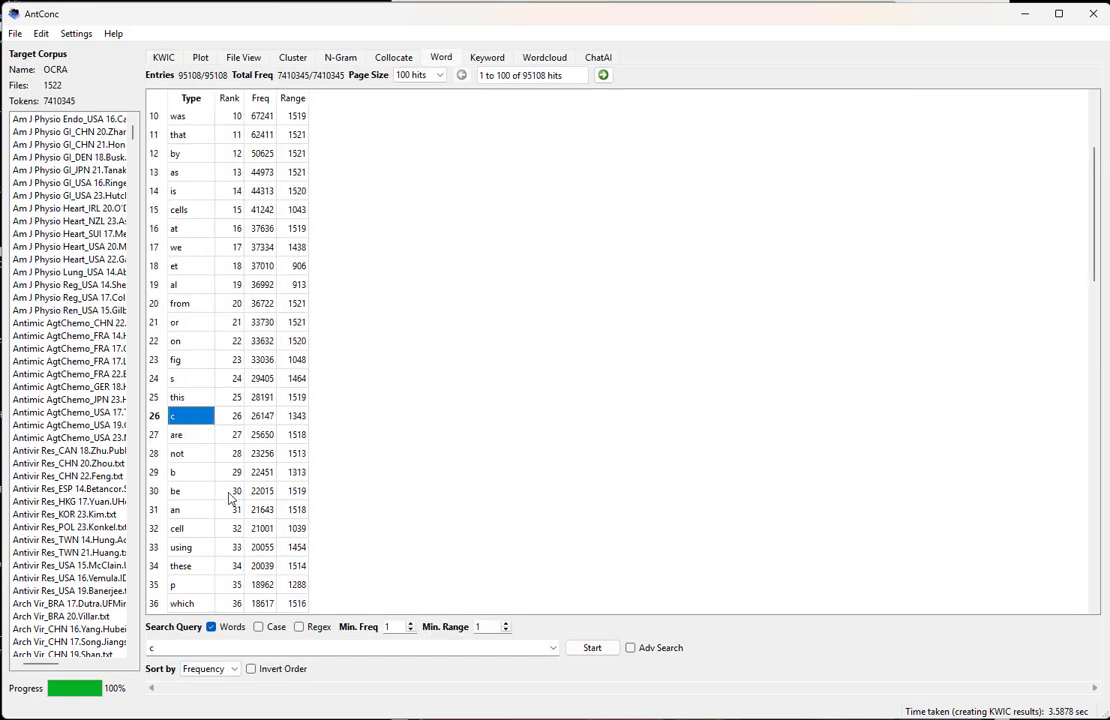
scroll(228, 488, down, 3)
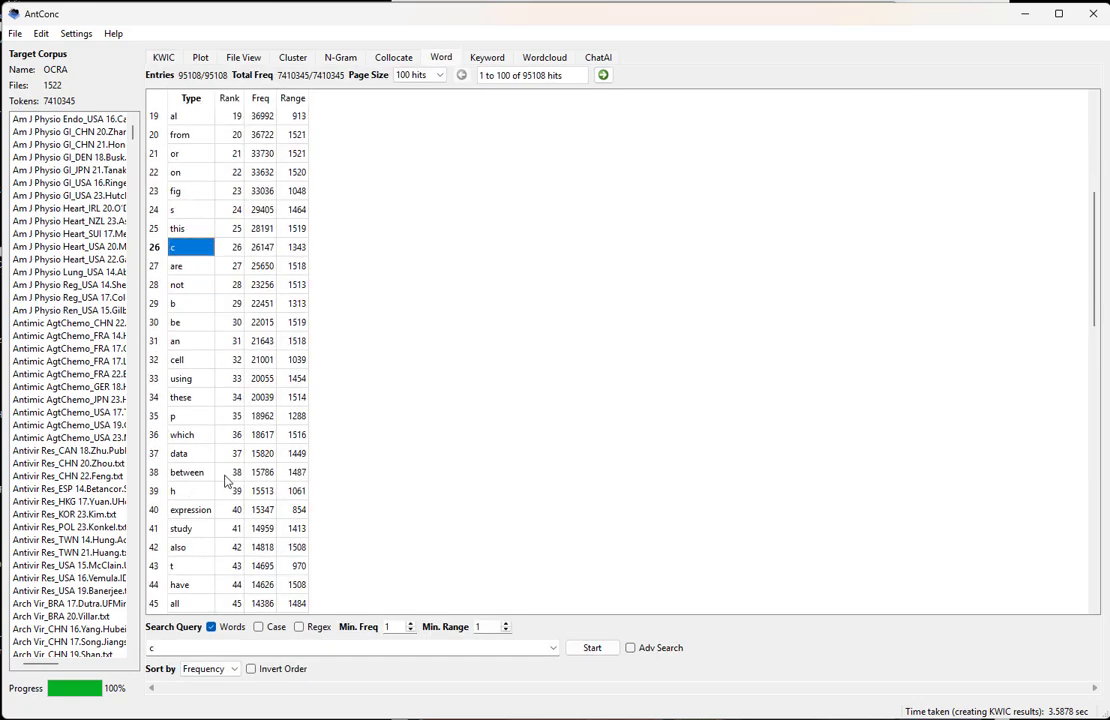
scroll(226, 482, down, 2)
scroll(226, 482, down, 7)
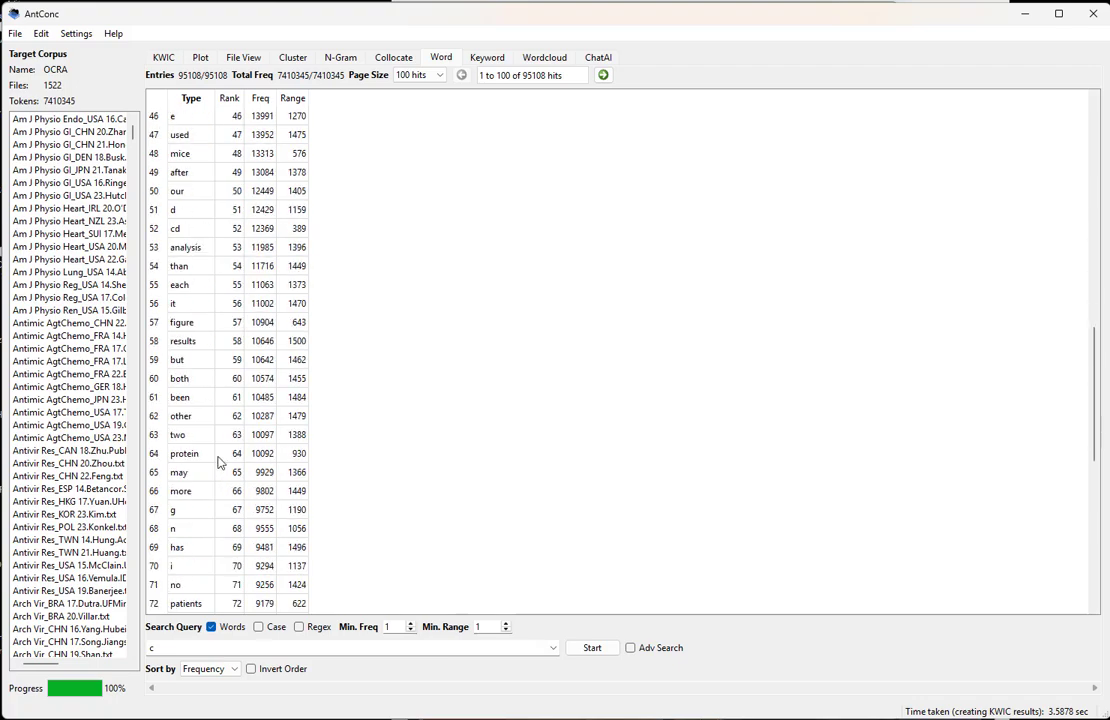
scroll(222, 470, down, 1)
drag(198, 270, 186, 436)
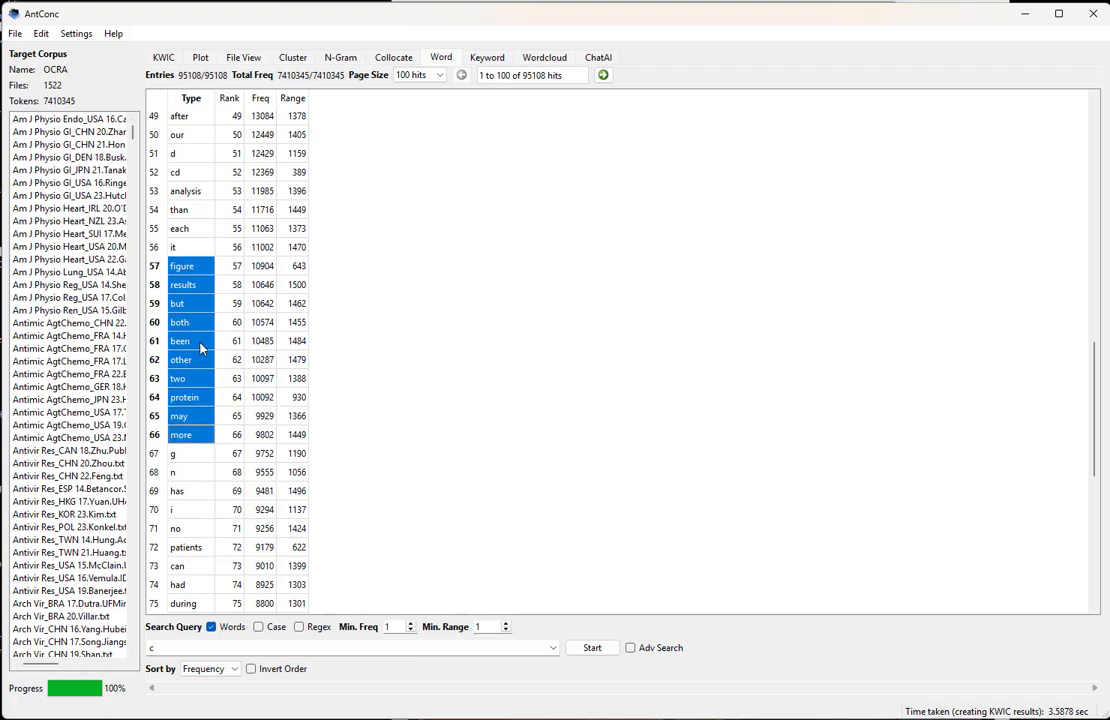
Search the full word list for the exact word "omics"
scroll(296, 416, up, 16)
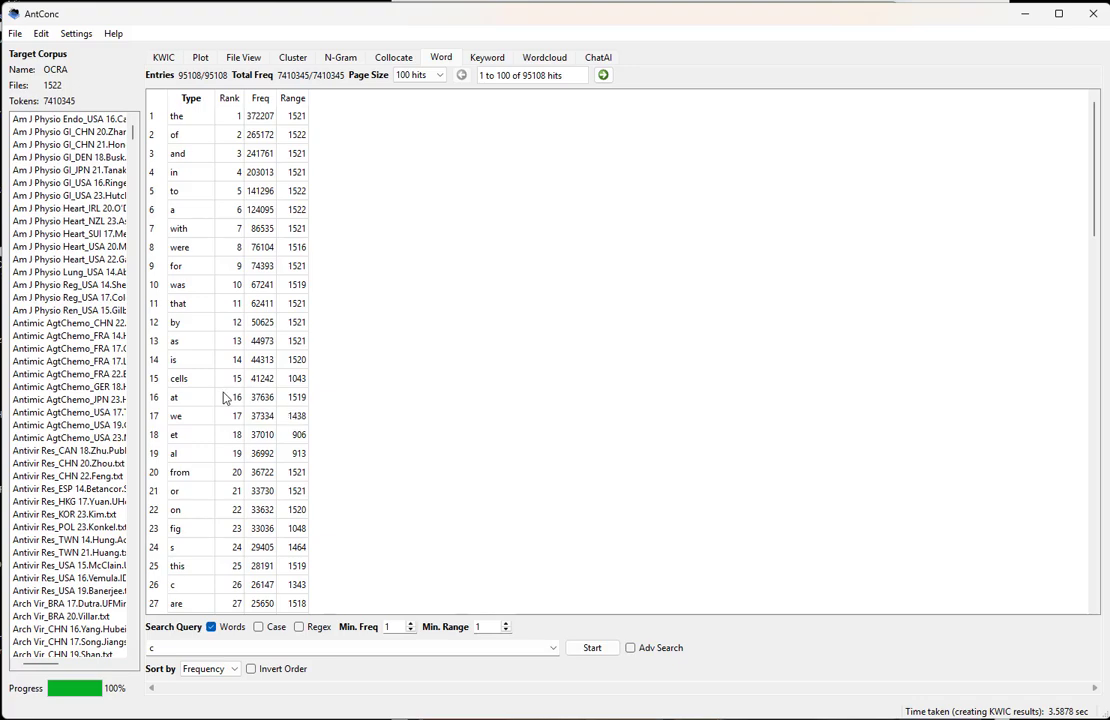
click(298, 649)
double_click(299, 648)
click(596, 648)
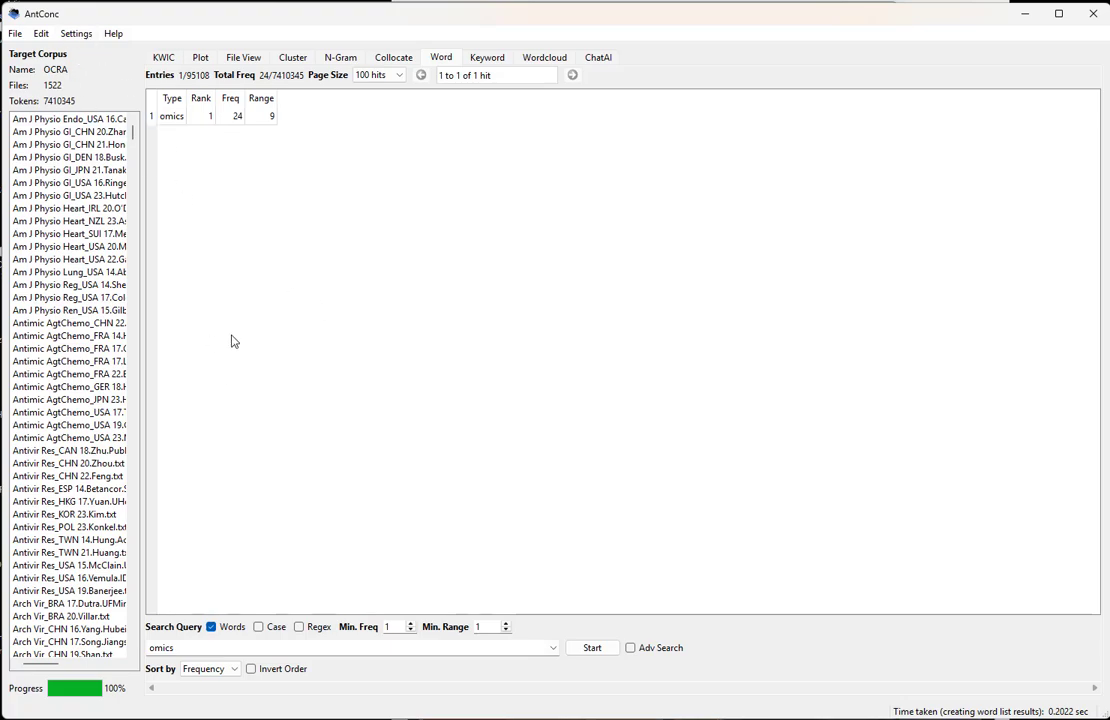
Review the wildcard and other special characters in the global search settings, then close the settings without changes
click(76, 33)
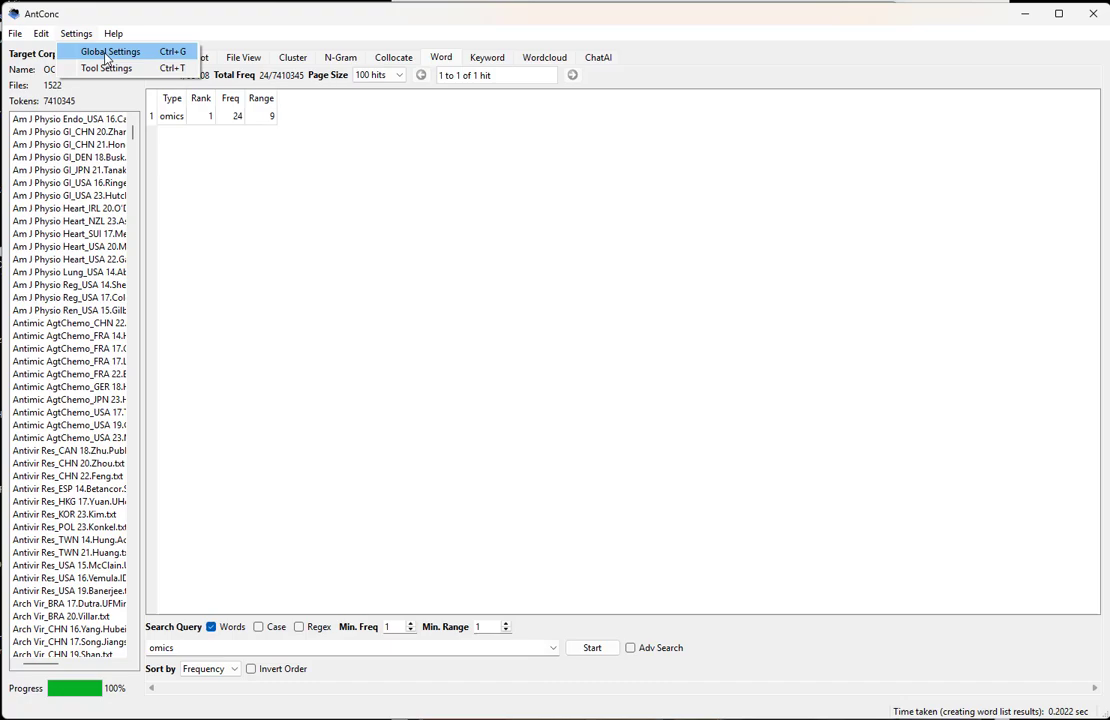
click(105, 56)
click(431, 274)
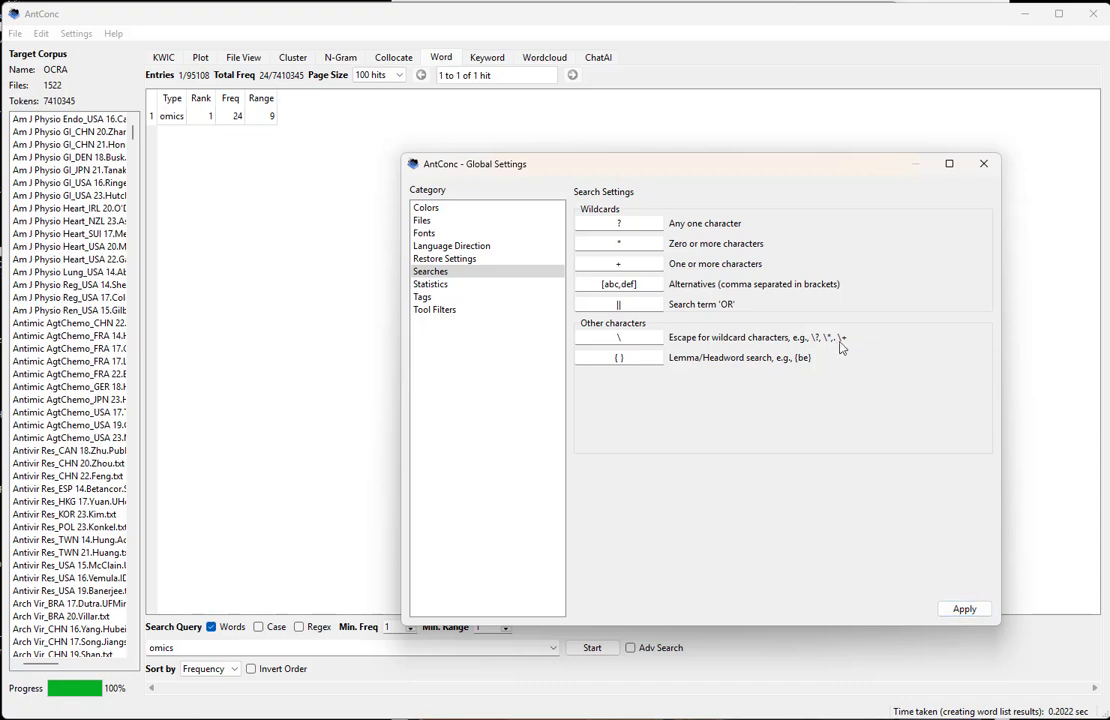
click(983, 164)
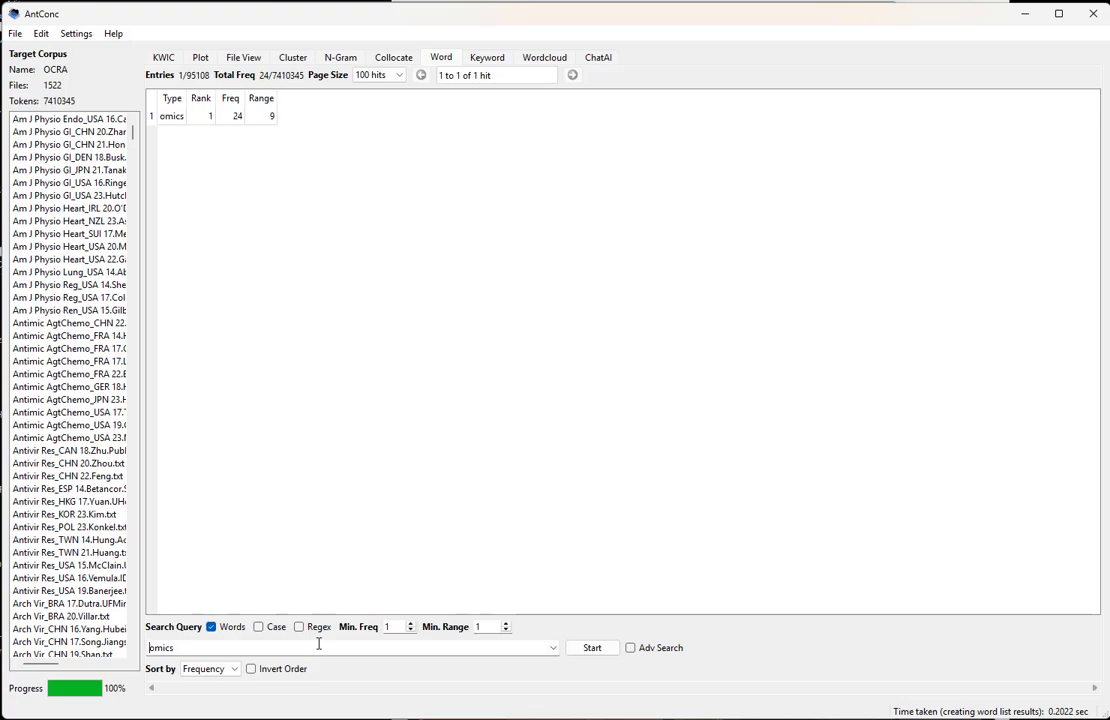
Search the word list for "*omics" and look through all matching words
key(Home)
text(*)
key(Return)
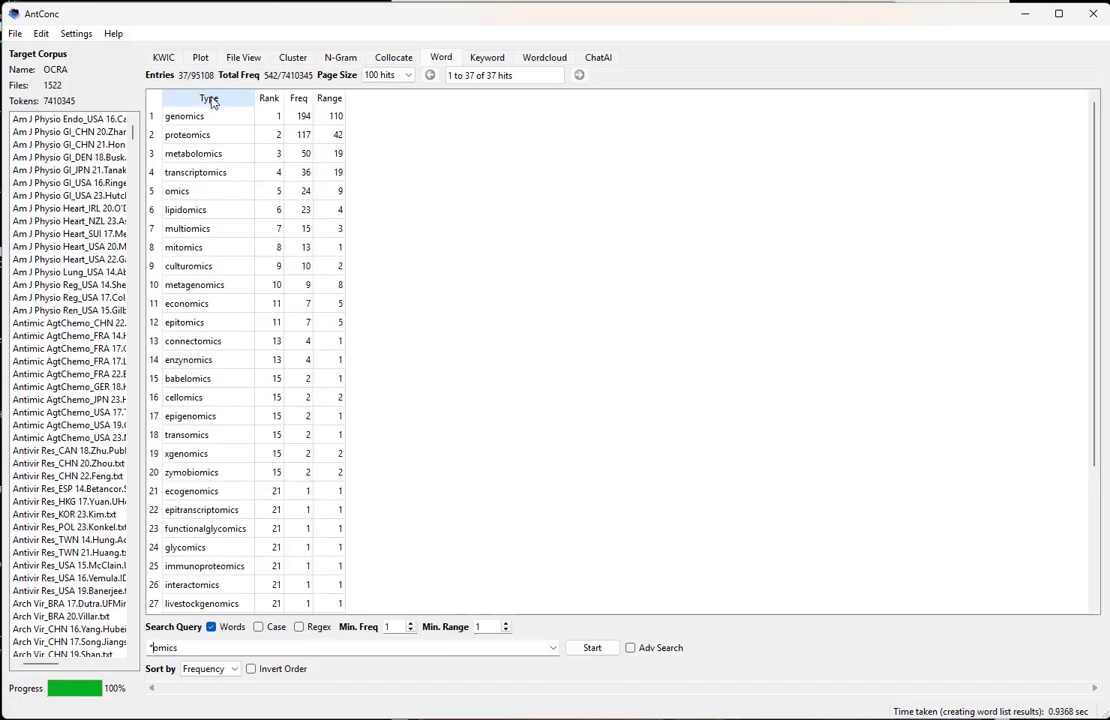
scroll(218, 272, down, 4)
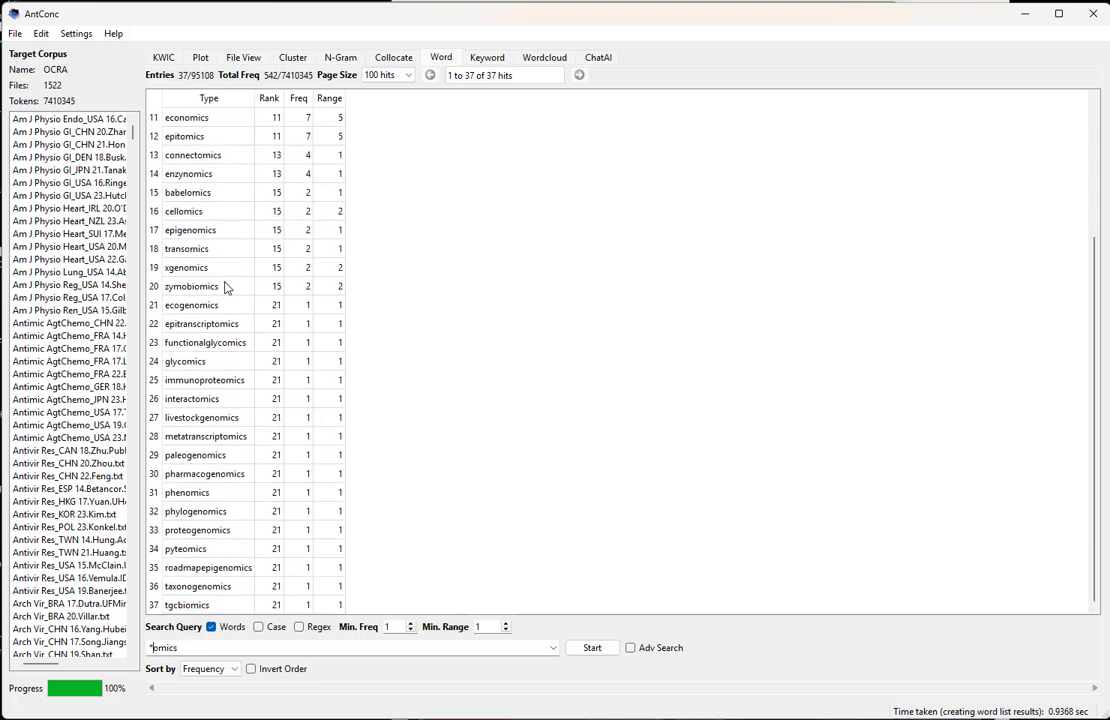
scroll(241, 460, up, 4)
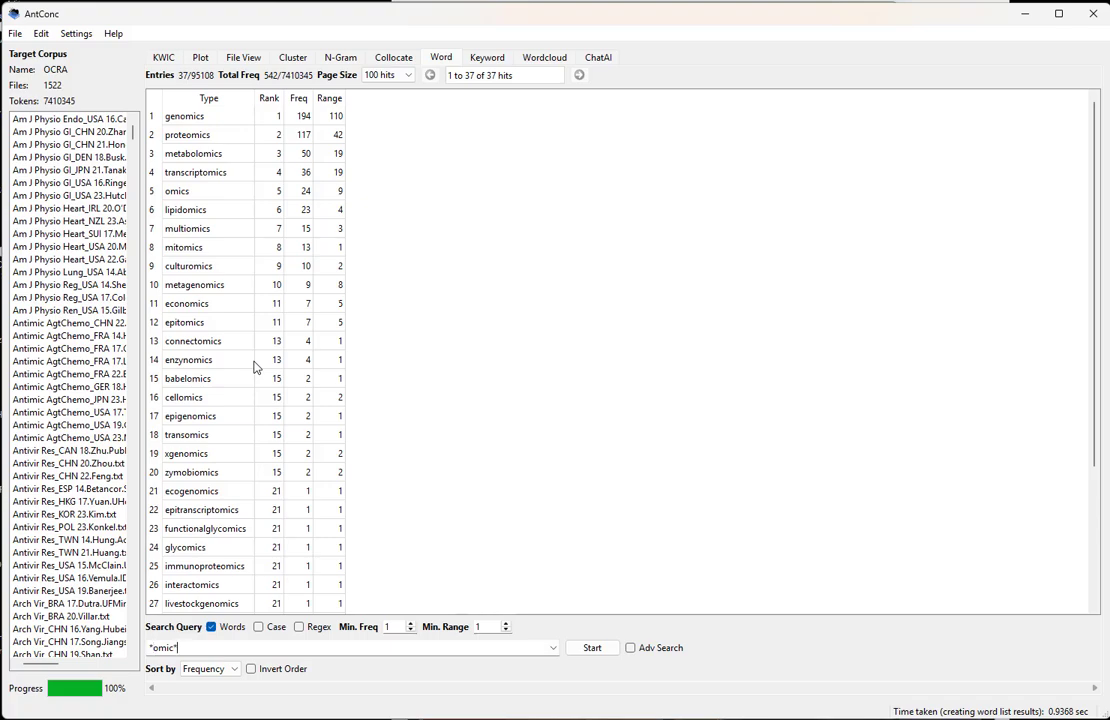
Search the word list for "*omic*" and check entries such as "proteomics", "metabolomics", "transcriptomics", "economically" and "omicron"
key(Return)
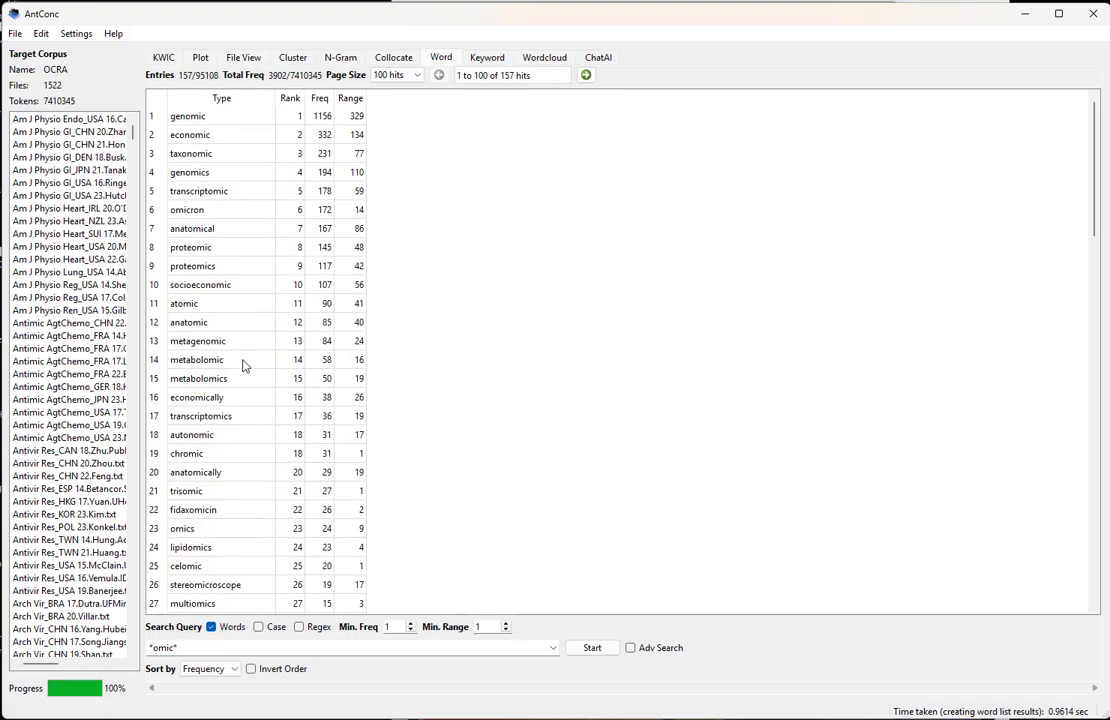
click(232, 265)
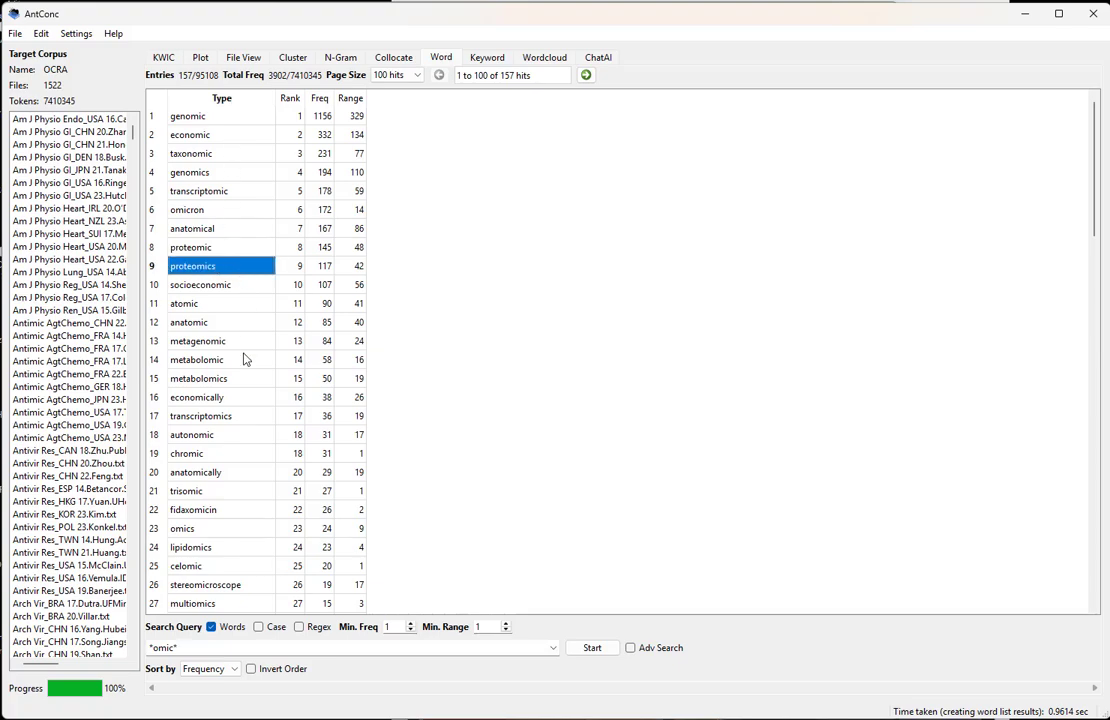
click(238, 380)
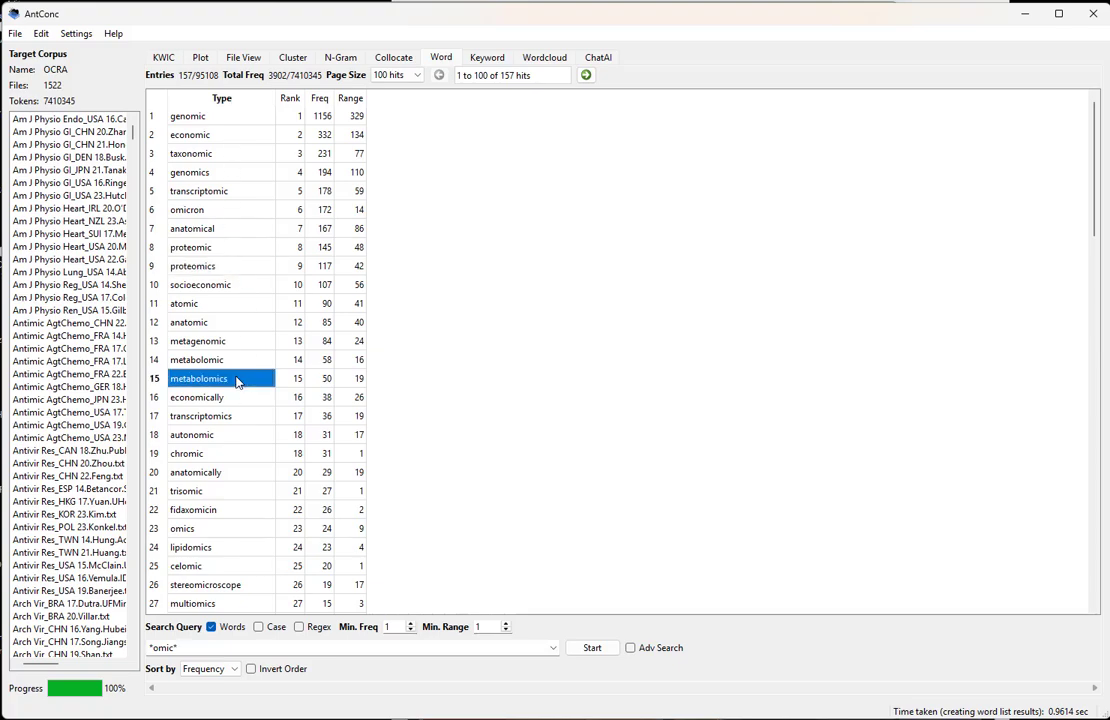
click(242, 418)
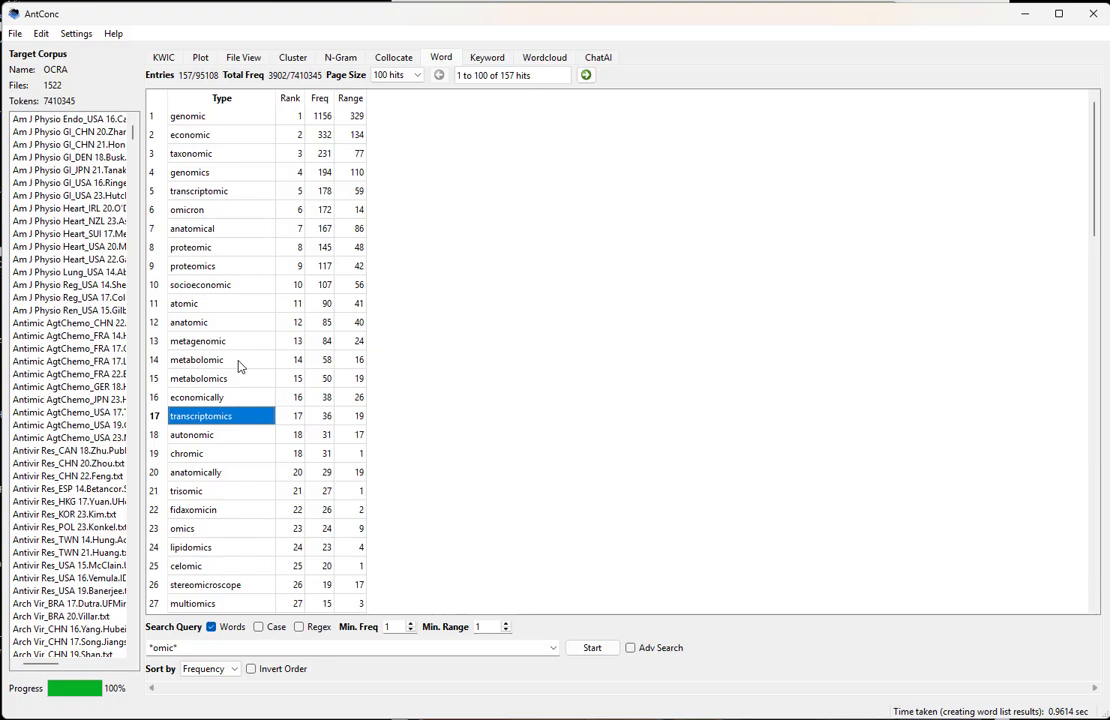
click(236, 396)
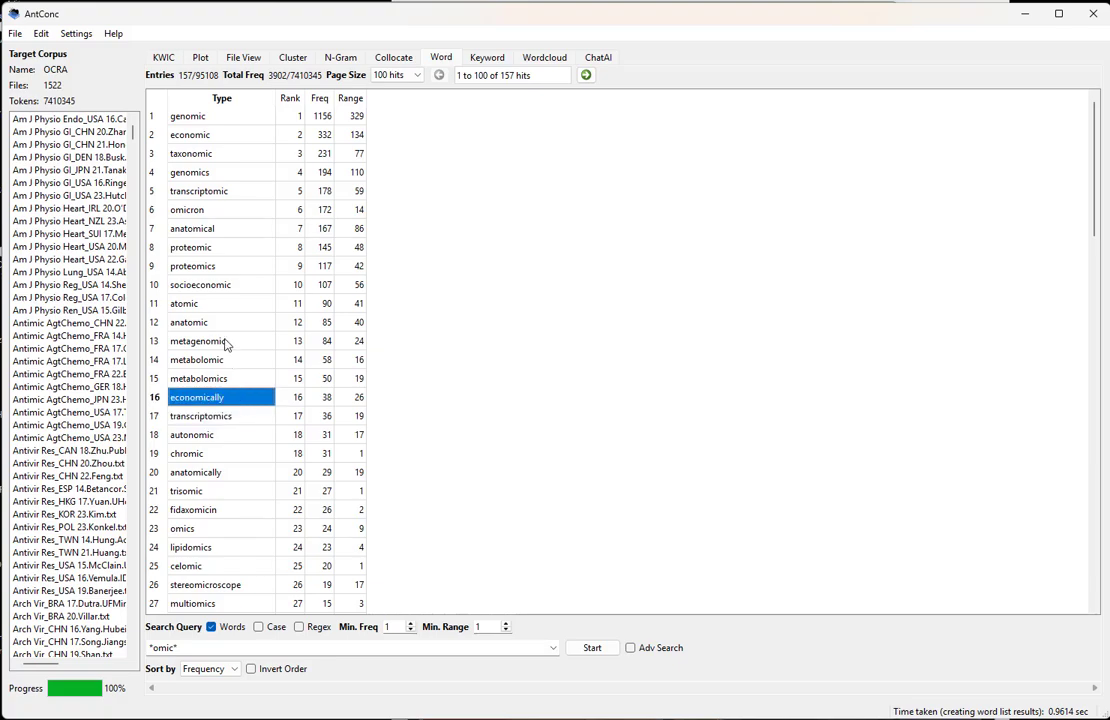
click(198, 210)
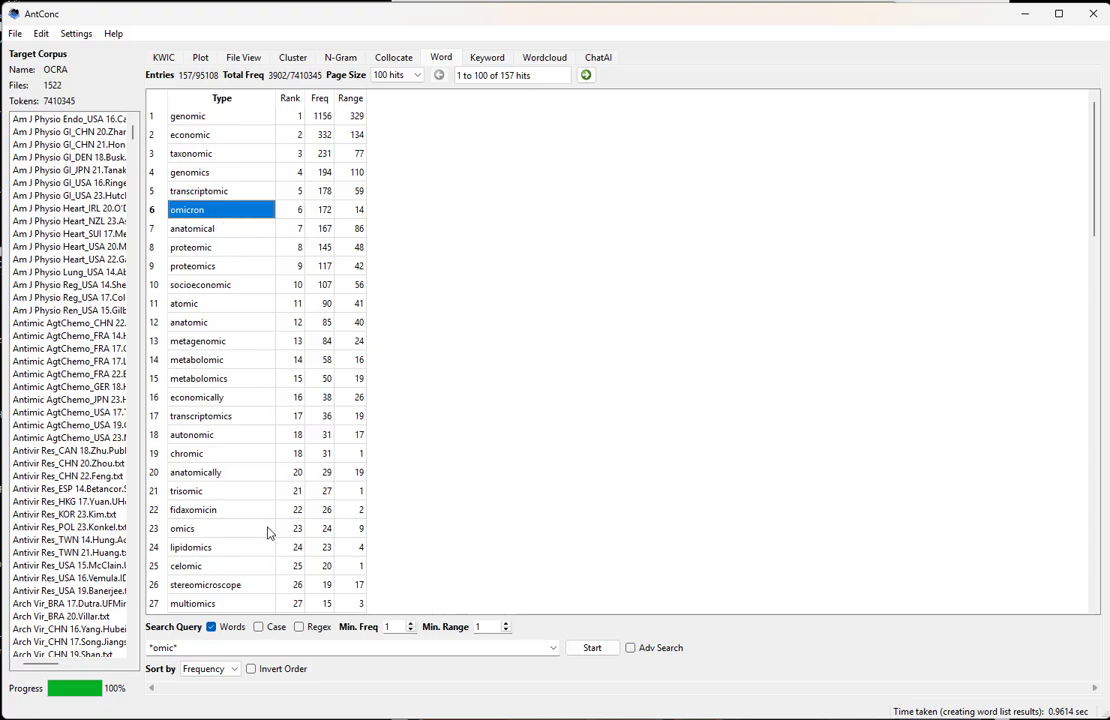
Search the word list for "*omic||*omics", sorted by Range with a minimum range of 2
click(217, 650)
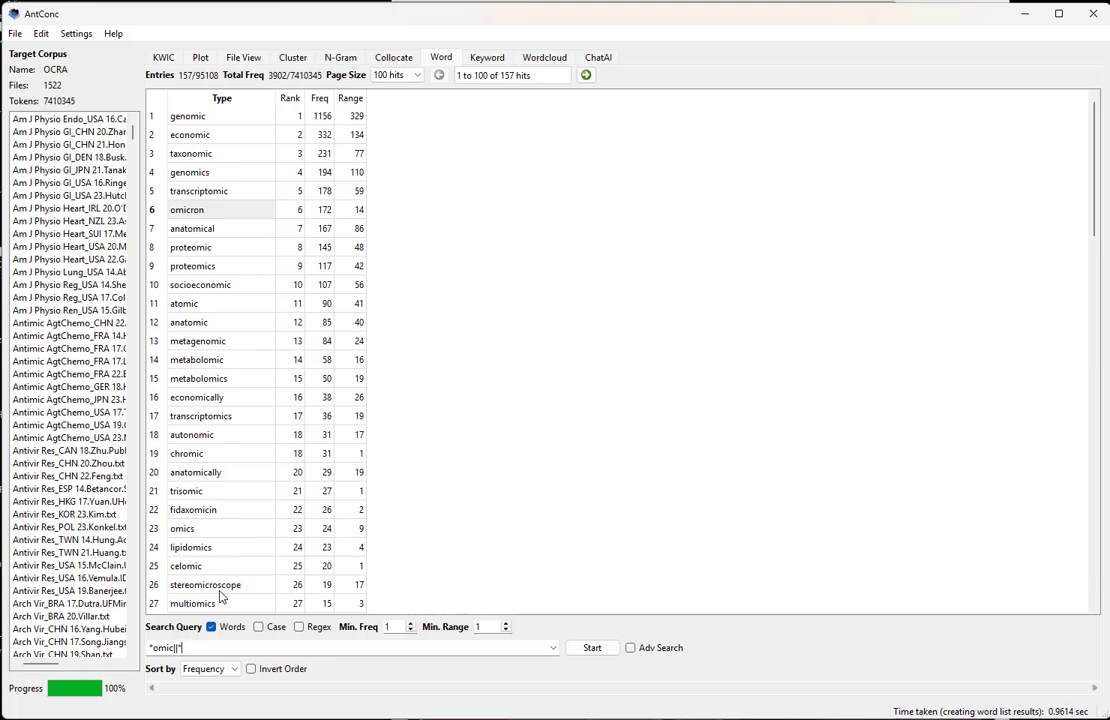
key(Return)
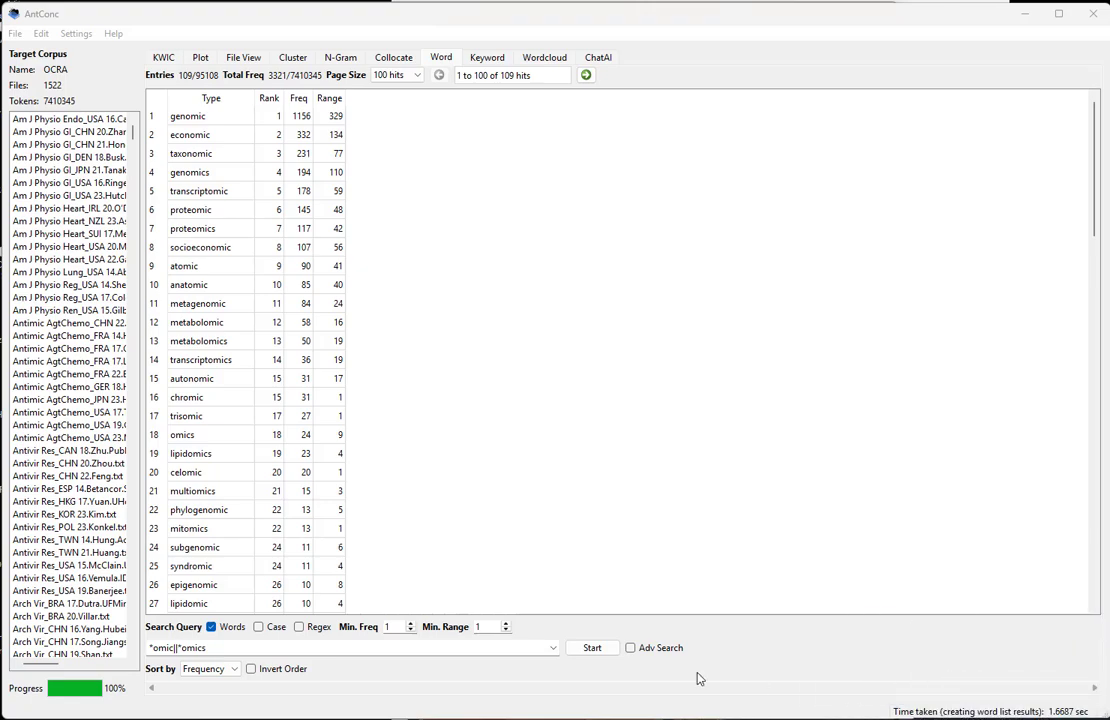
click(240, 670)
click(210, 714)
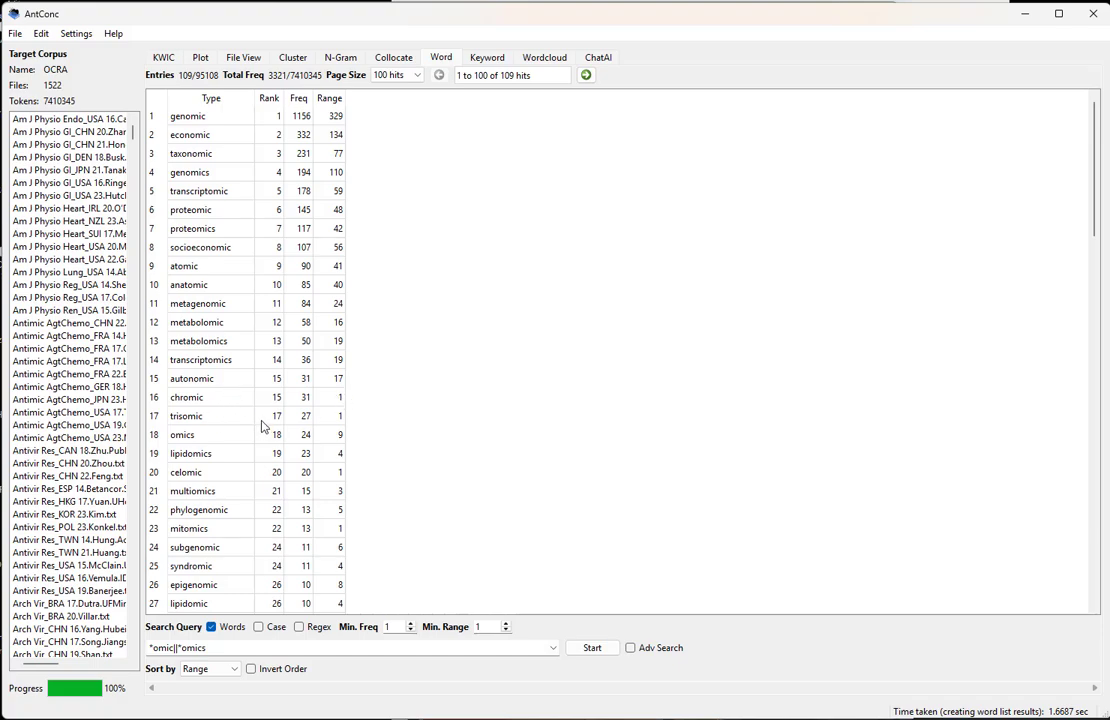
click(506, 622)
click(591, 648)
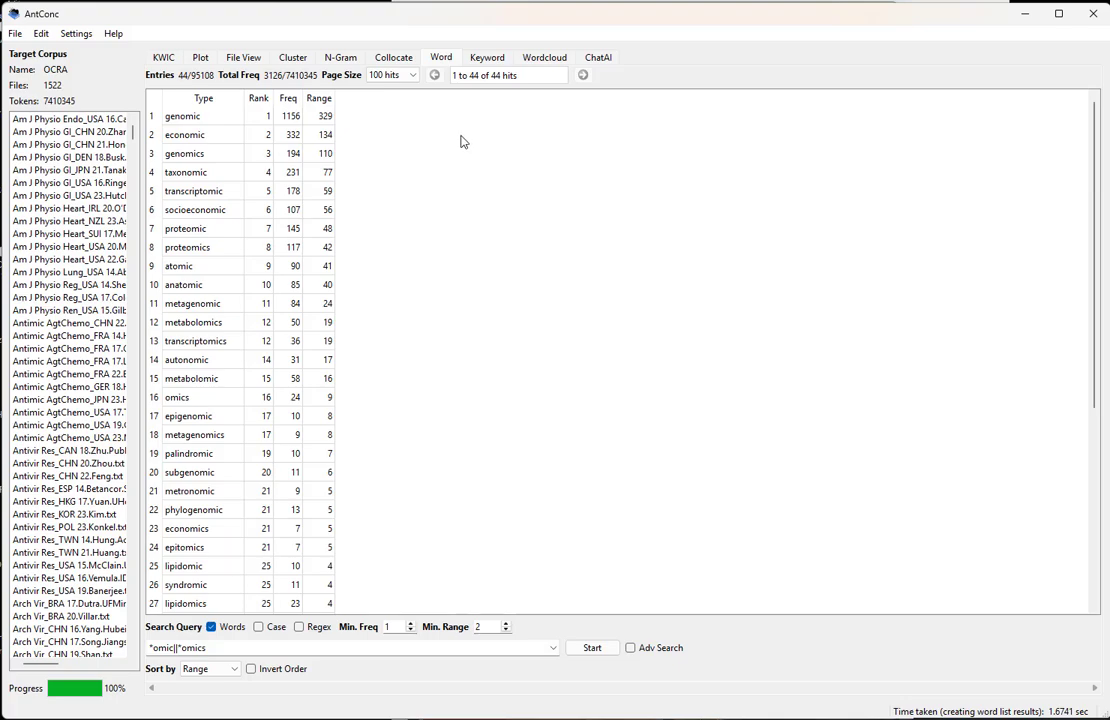
Look through the range-sorted matches, checking the entries "economic", "socioeconomic" and "genomic"
scroll(302, 332, down, 6)
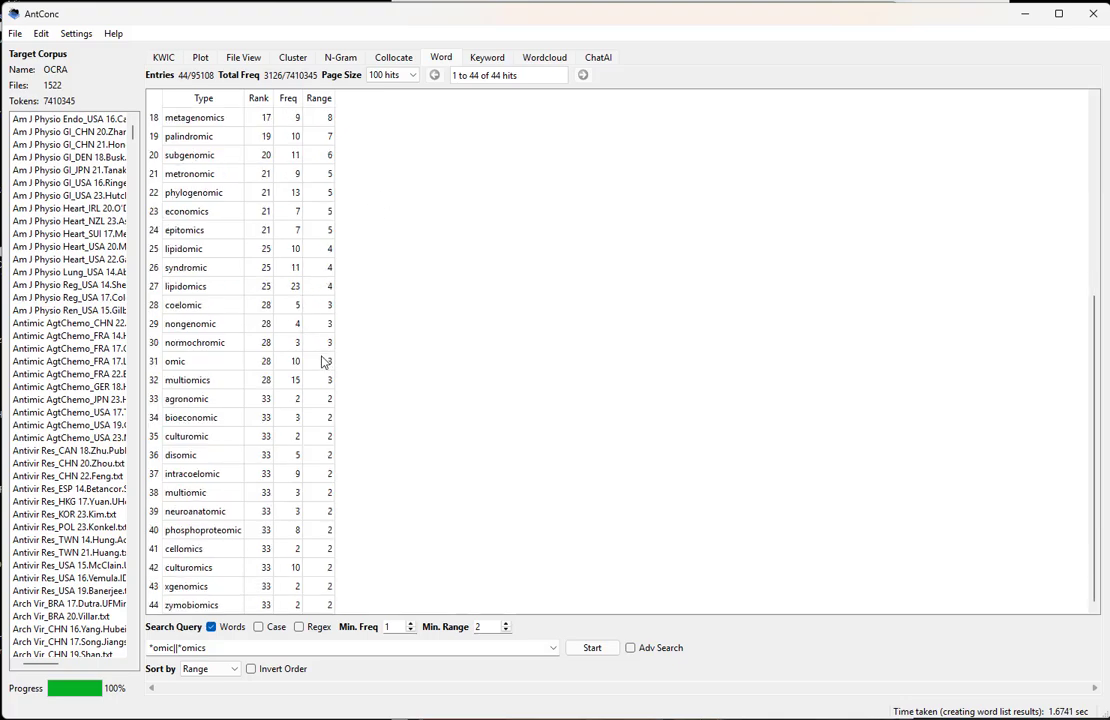
scroll(320, 367, up, 6)
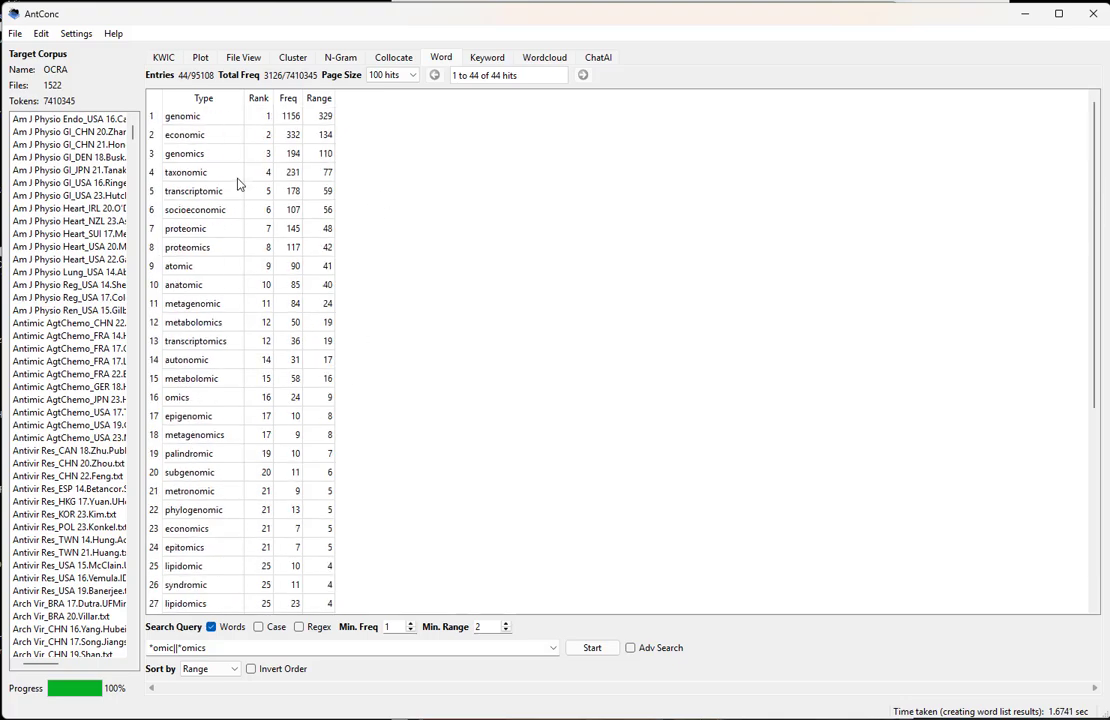
click(221, 139)
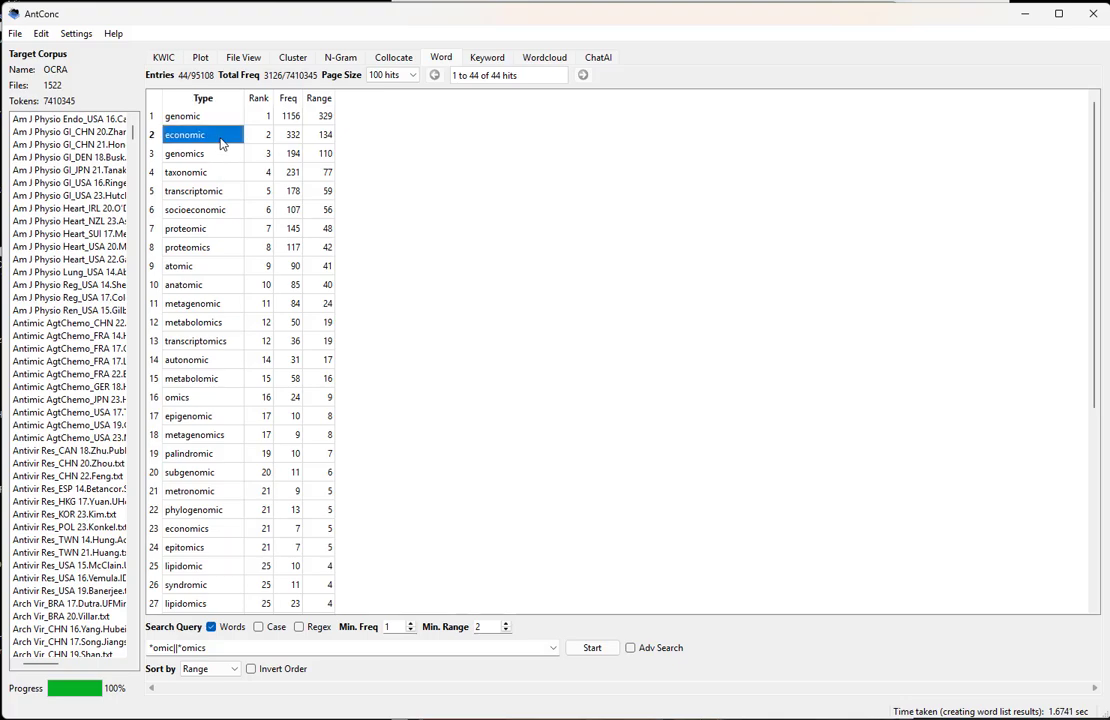
click(196, 207)
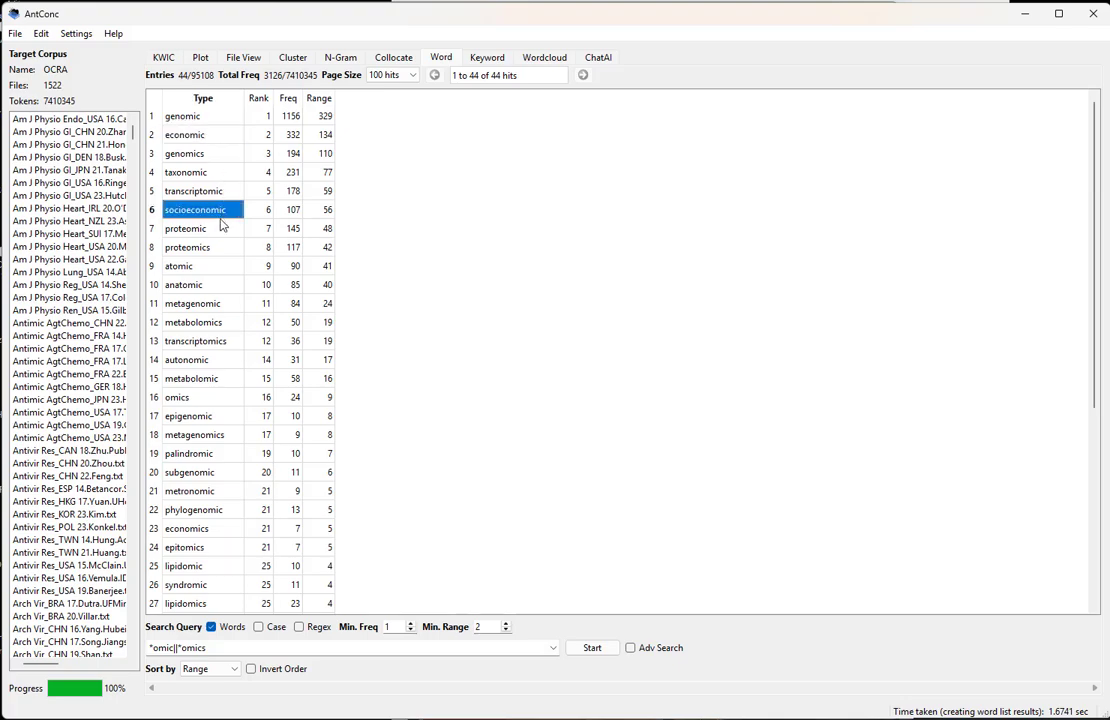
click(180, 121)
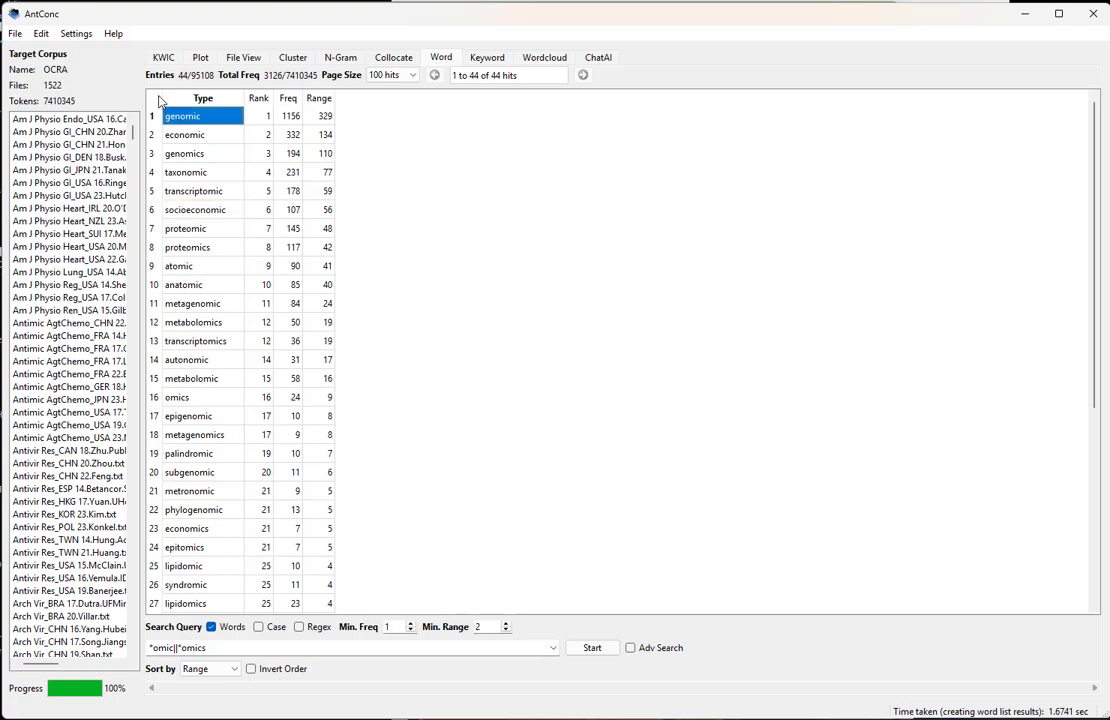
Copy the entire filtered word list table and paste it into Sheet4 of the Excel workbook, starting at cell B3
click(155, 98)
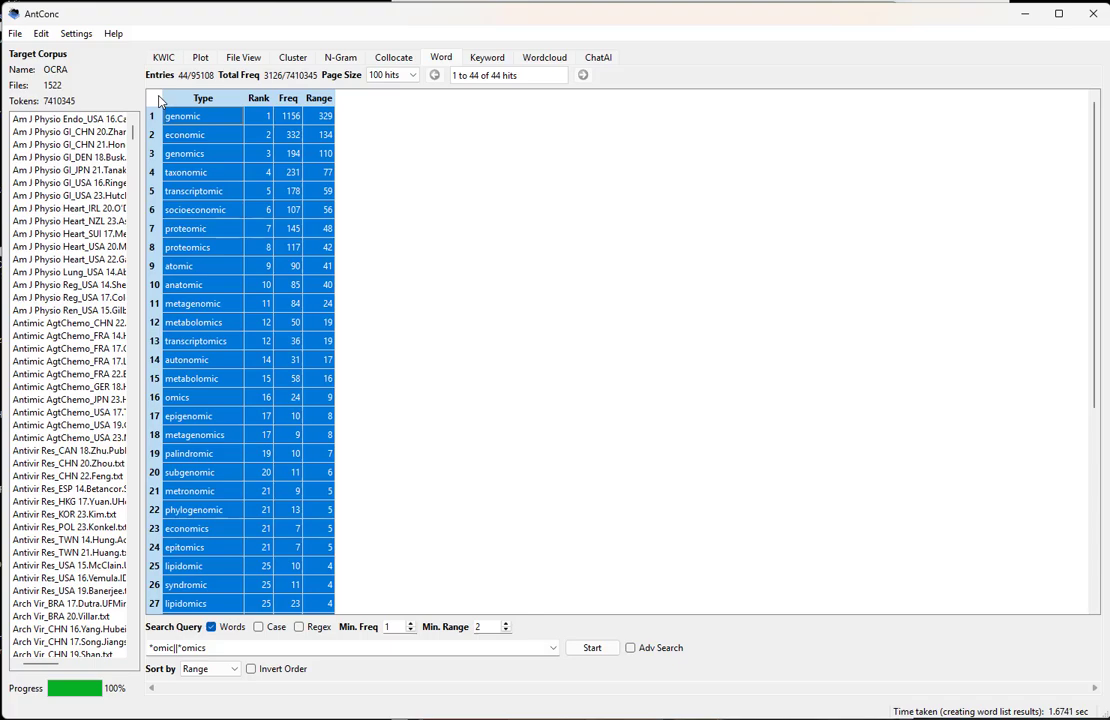
key(alt+Tab)
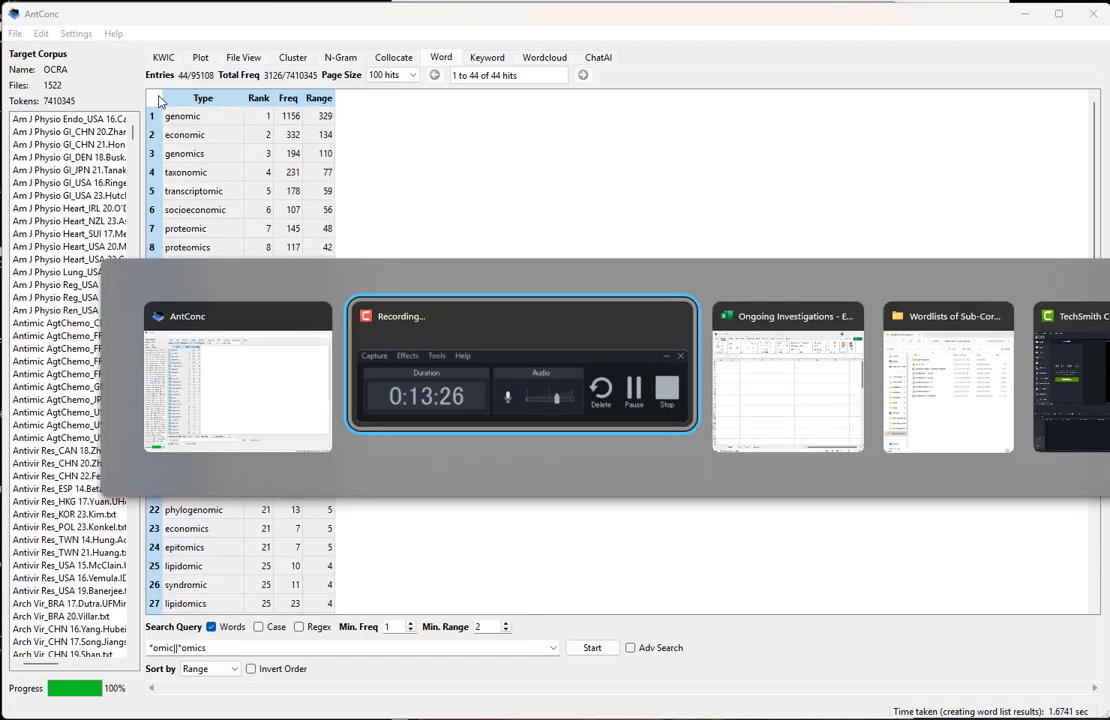
key(alt+Tab)
key(Down)
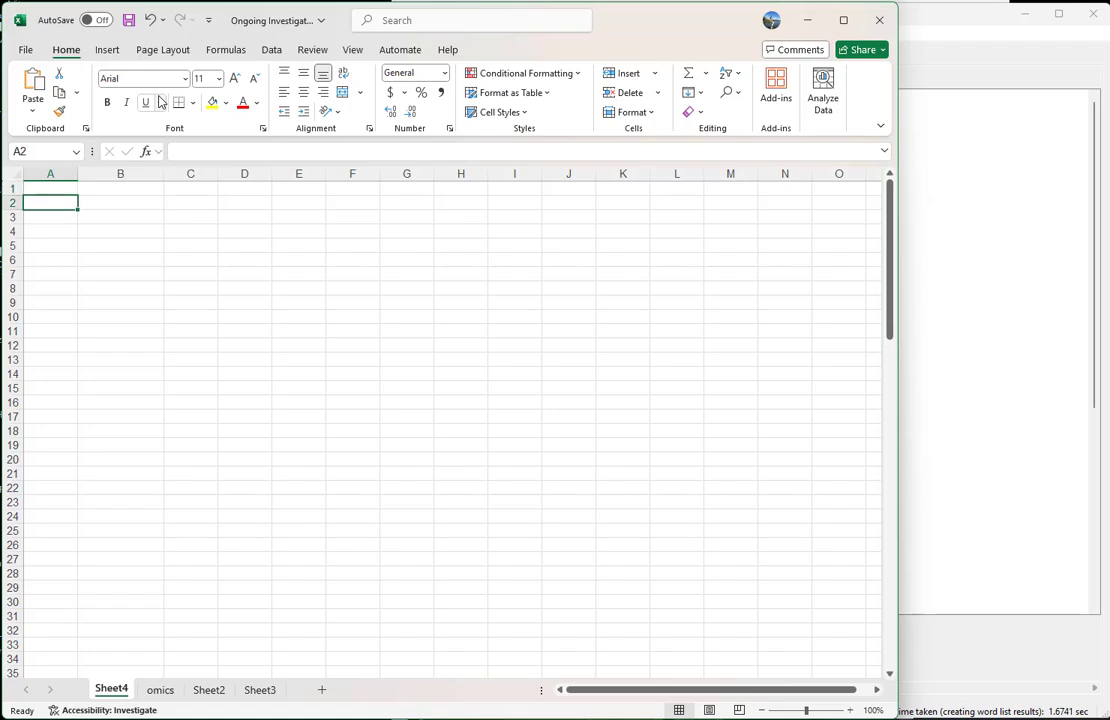
key(Down)
key(Right)
key(ctrl+v)
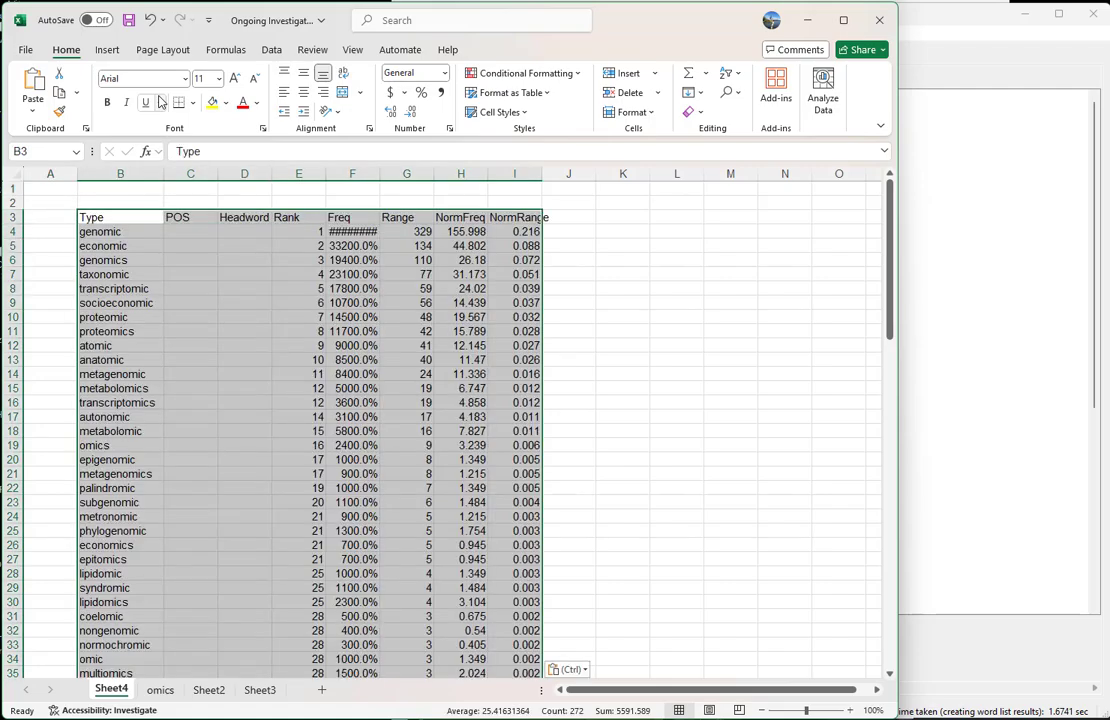
Delete the empty POS and Headword columns from the pasted table in Sheet4
key(Right)
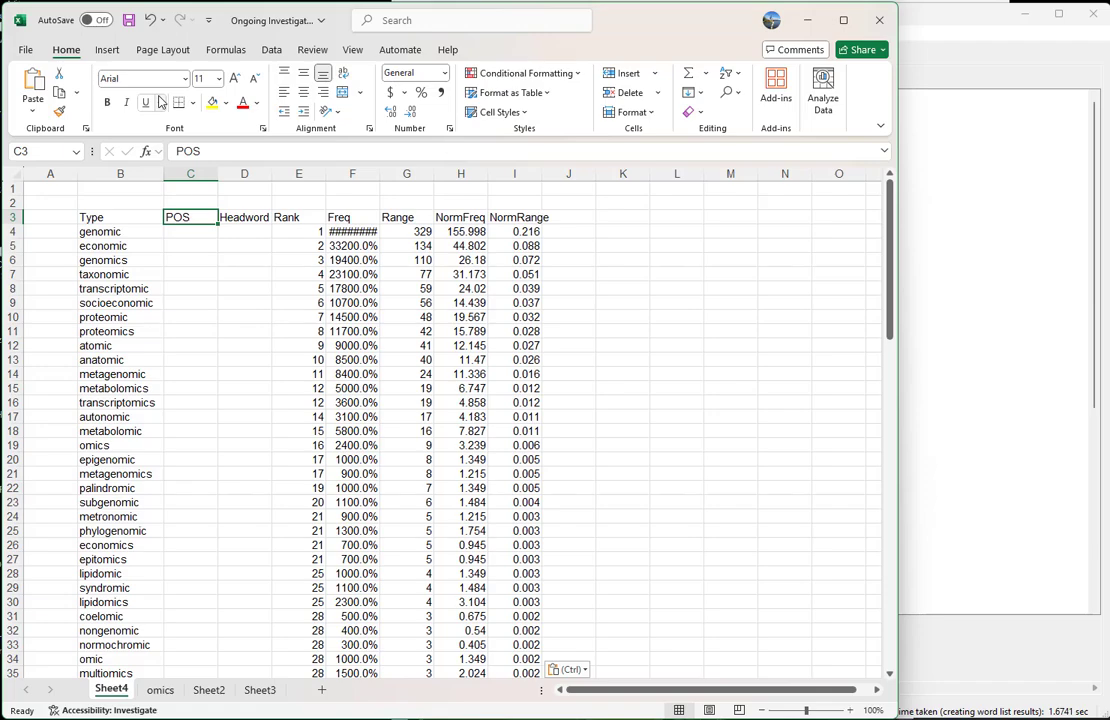
key(ctrl+space)
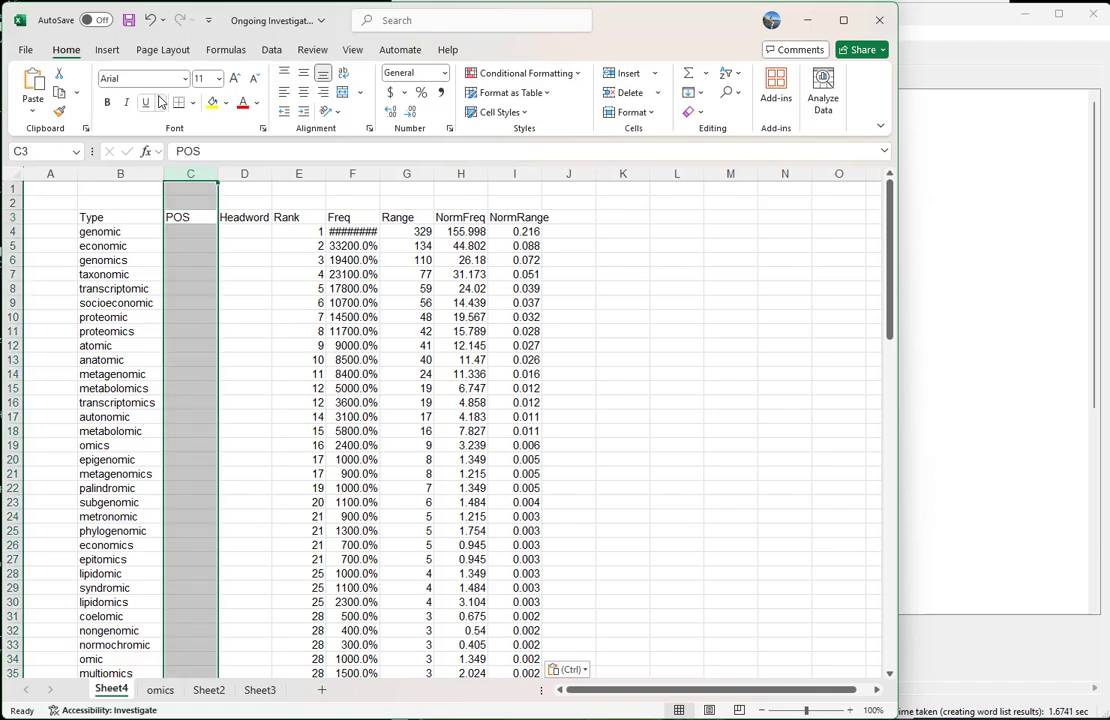
key(shift+Right)
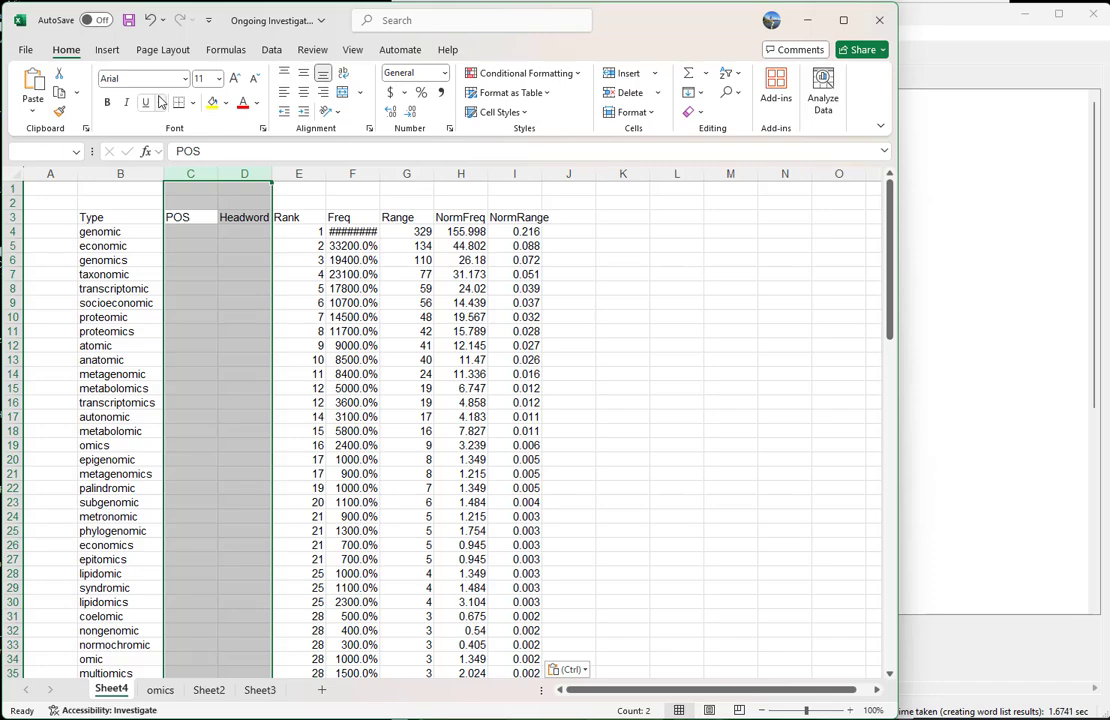
key(ctrl+minus)
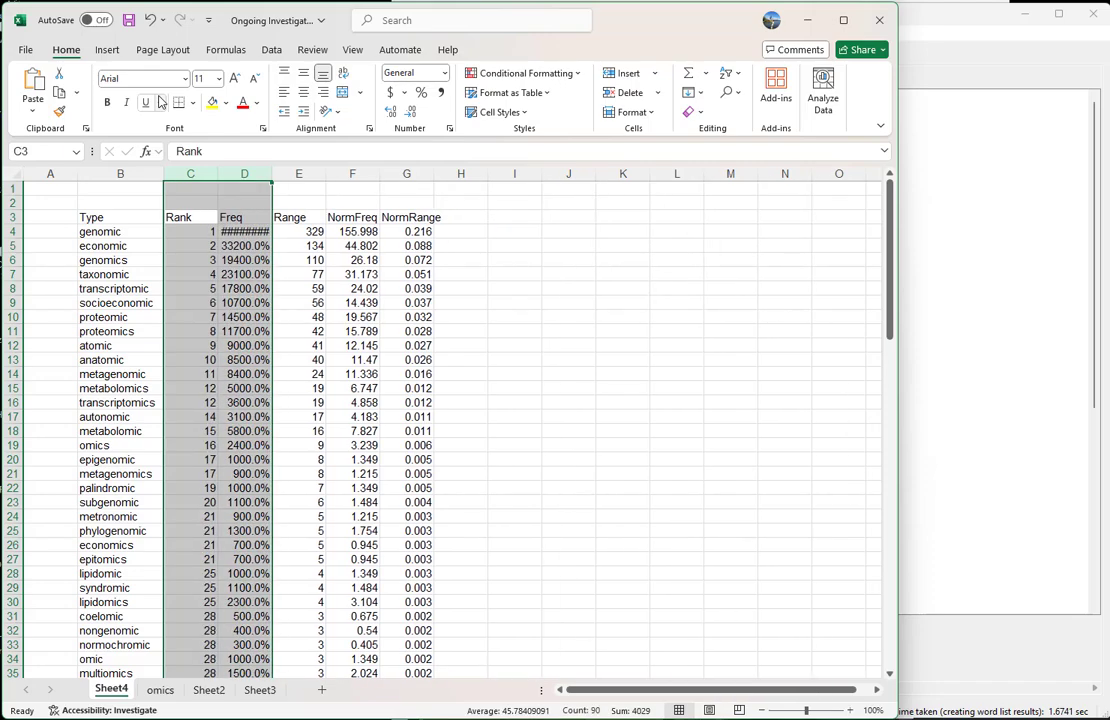
Delete the NormFreq column from the pasted table and return to the NormRange heading in F3
key(Right)
key(Right)
key(Right)
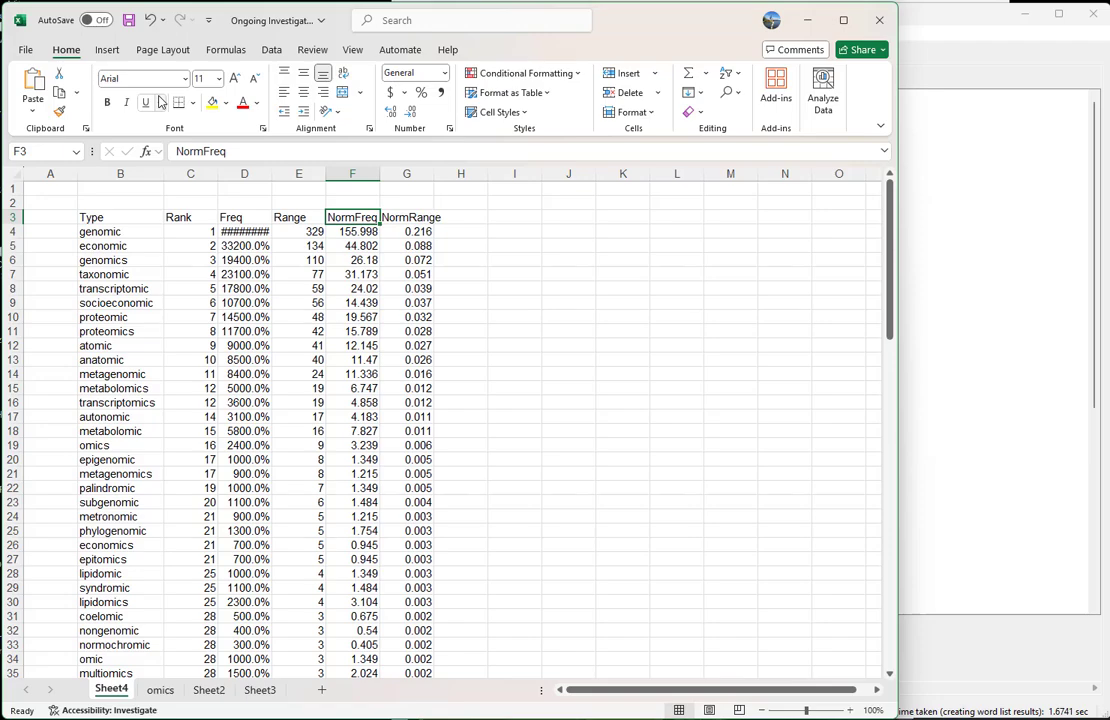
key(ctrl+space)
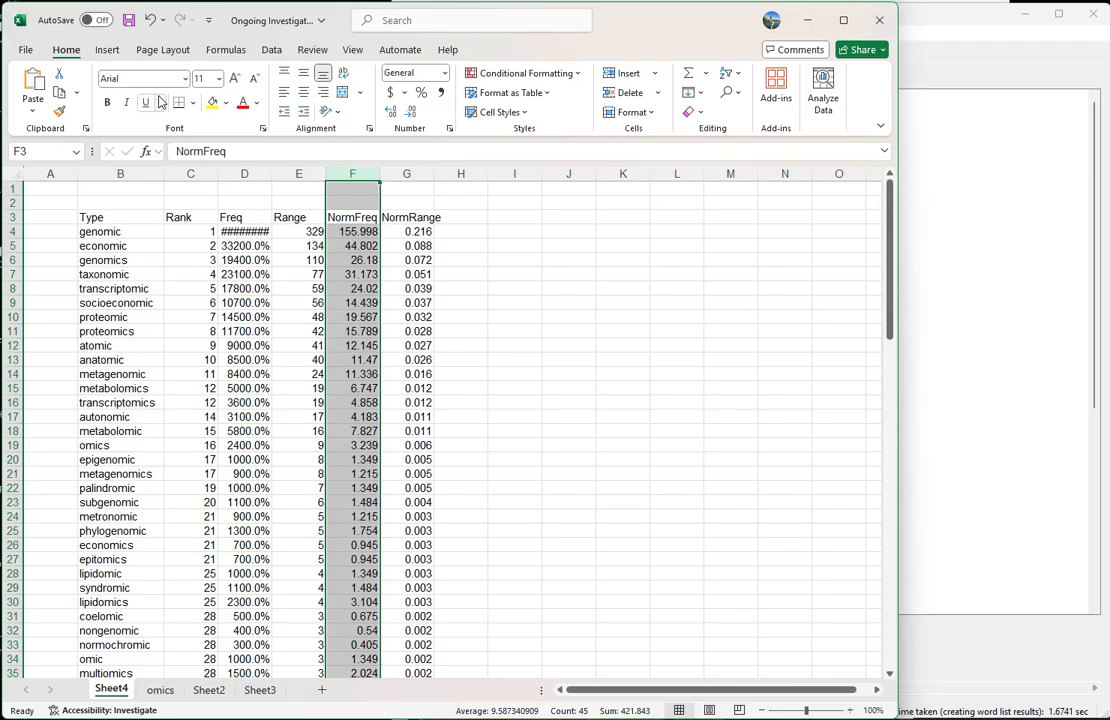
key(ctrl+minus)
key(Down)
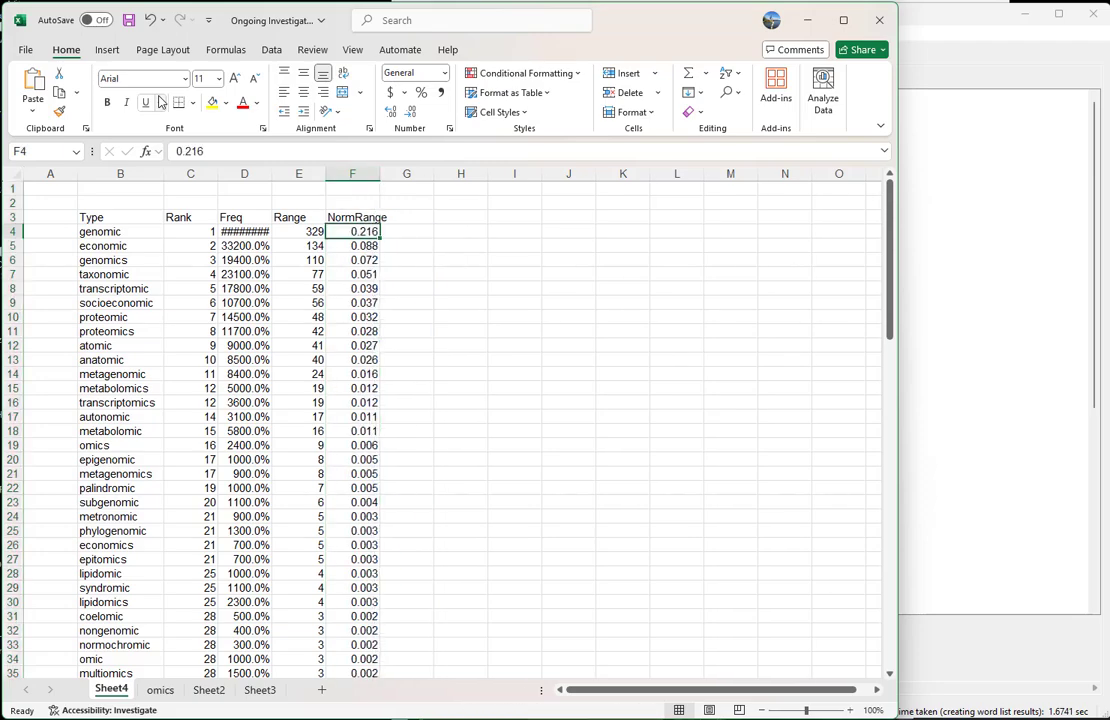
key(Up)
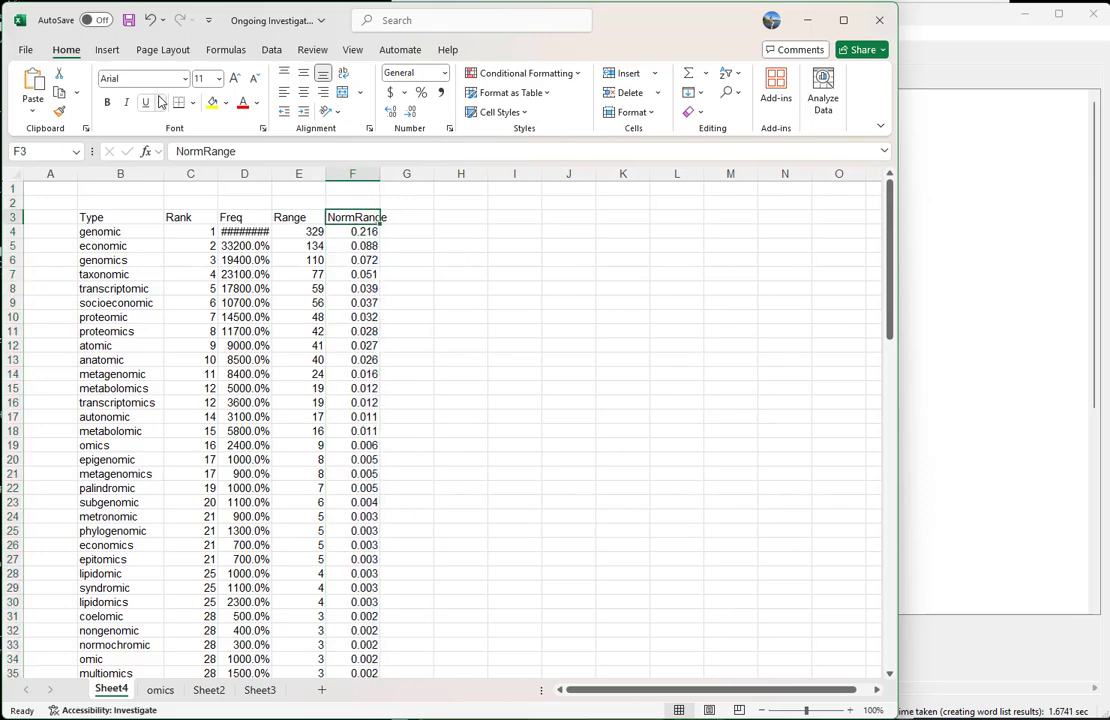
Format the NormRange values as percentages with one decimal place
key(Down)
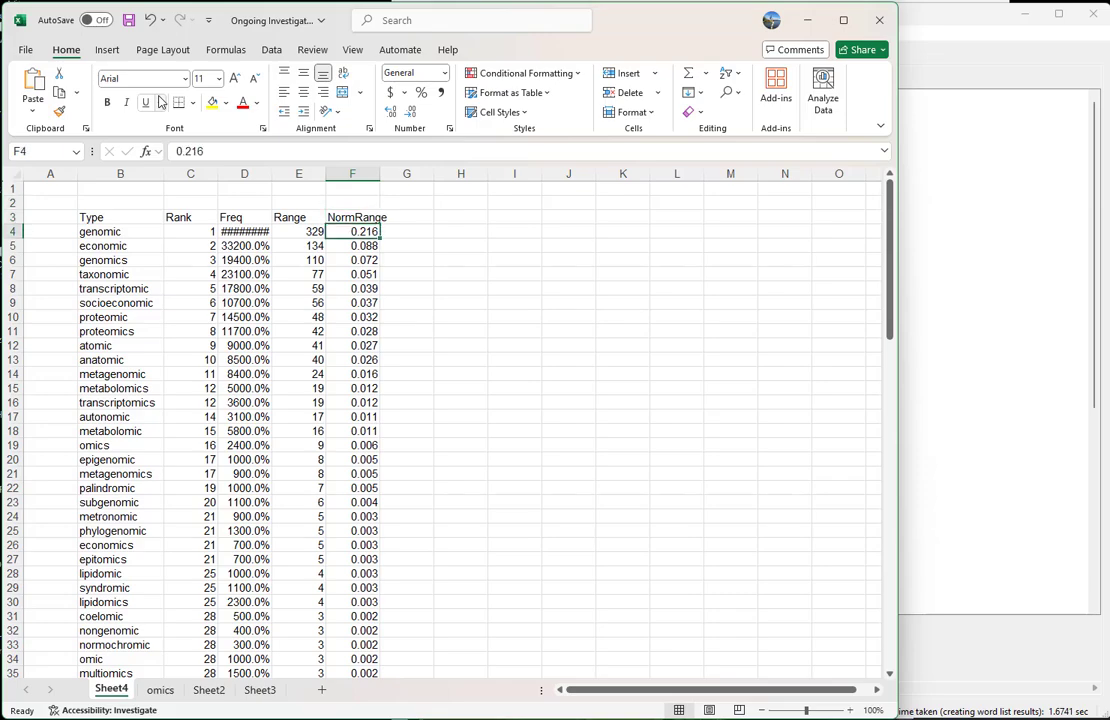
key(ctrl+shift+Down)
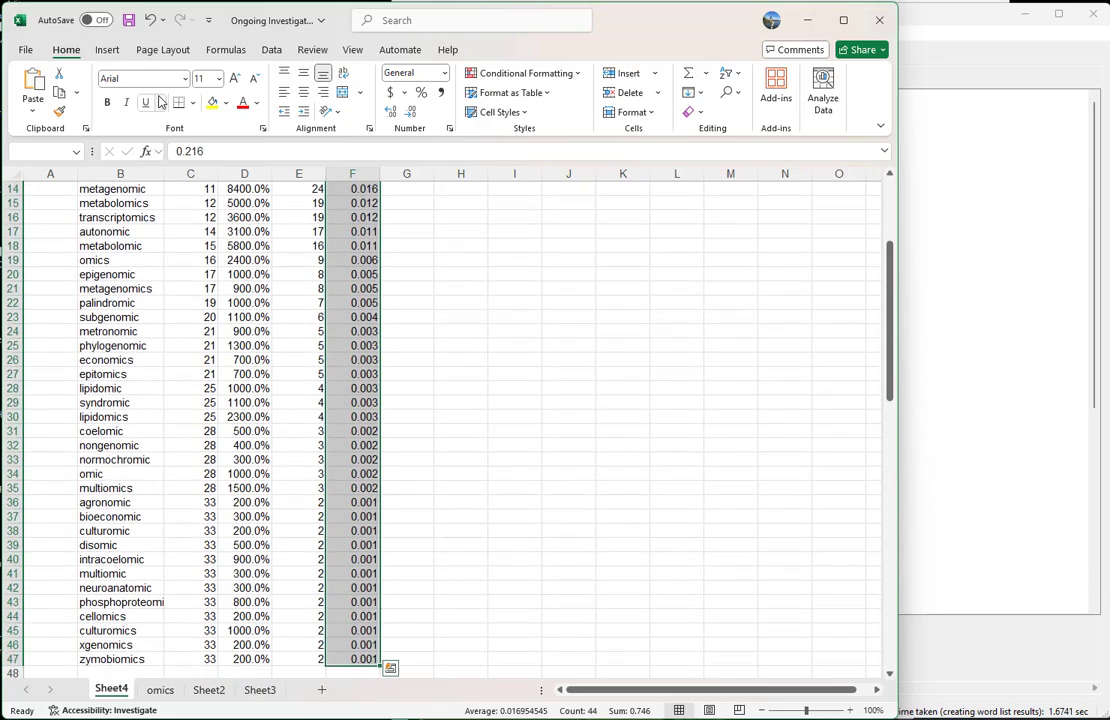
click(423, 95)
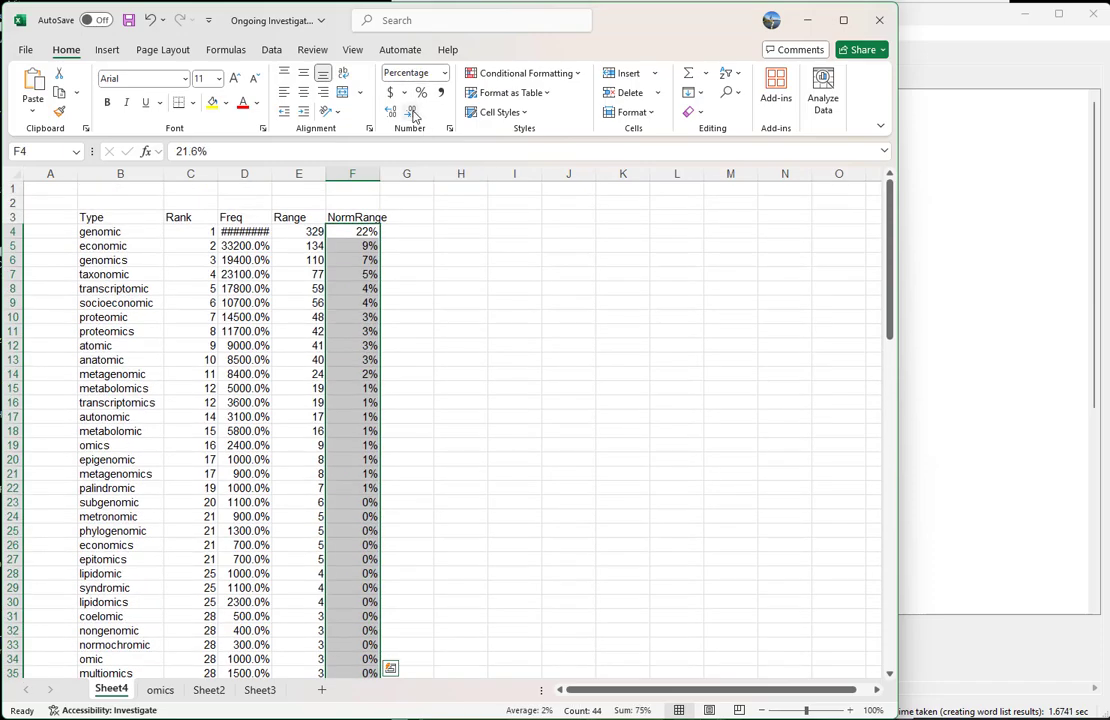
click(390, 111)
click(370, 274)
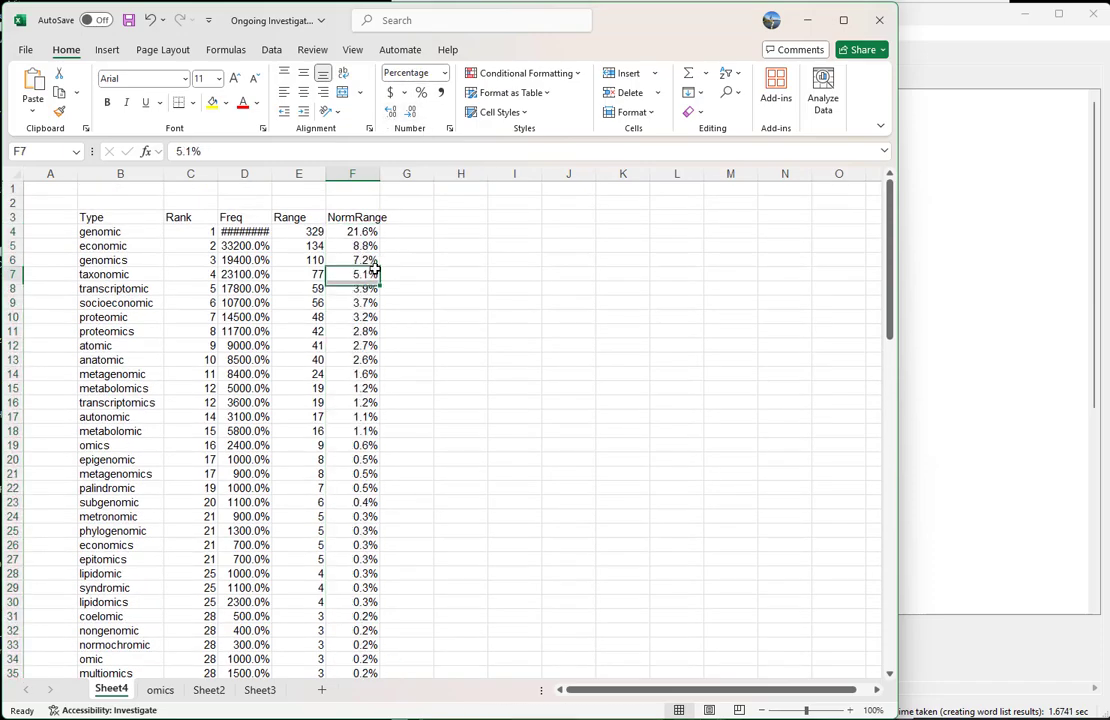
Format the Freq values as whole numbers without a percent sign or decimals
key(Up)
key(Up)
key(Up)
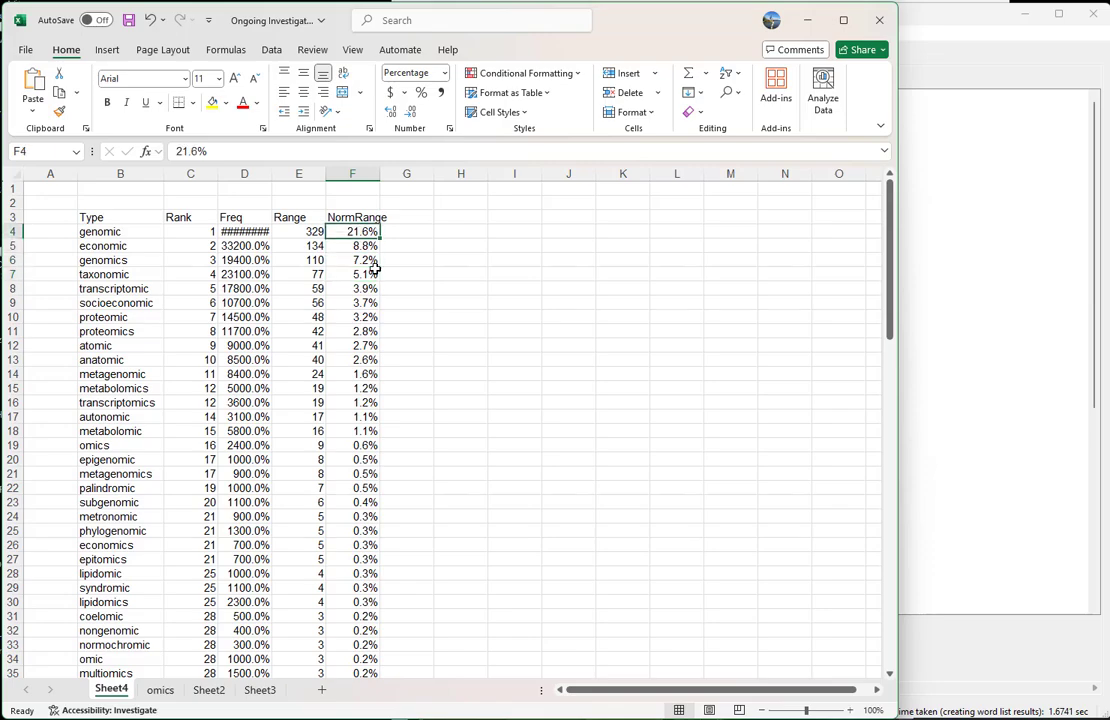
click(257, 243)
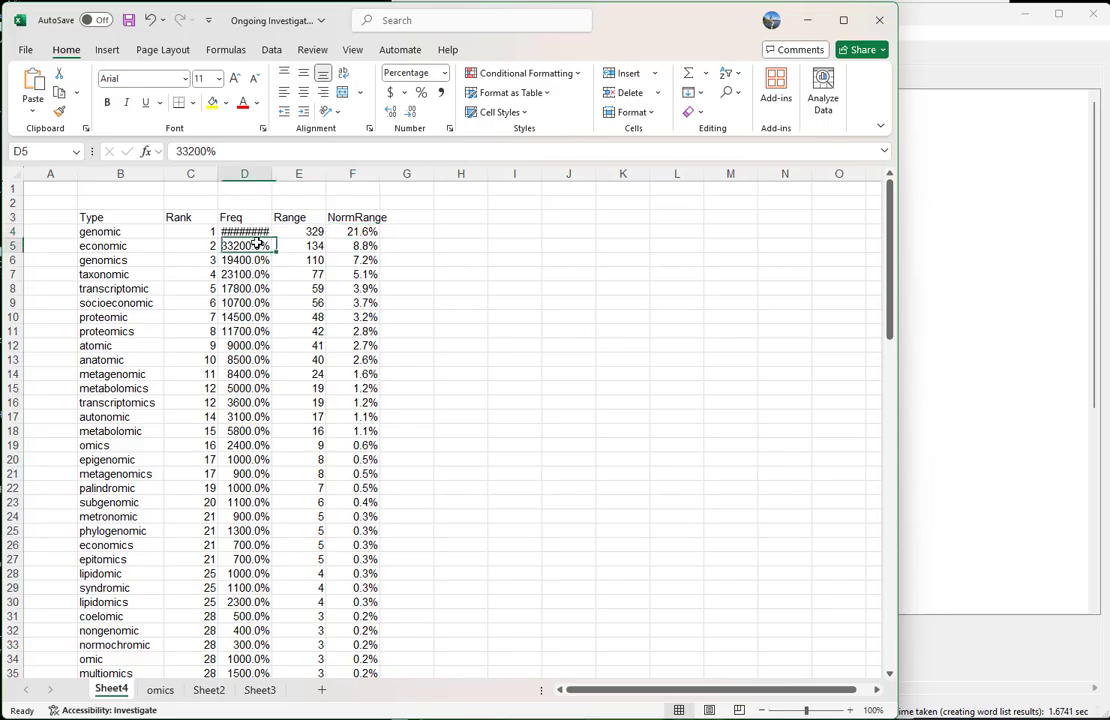
key(ctrl+shift+Down)
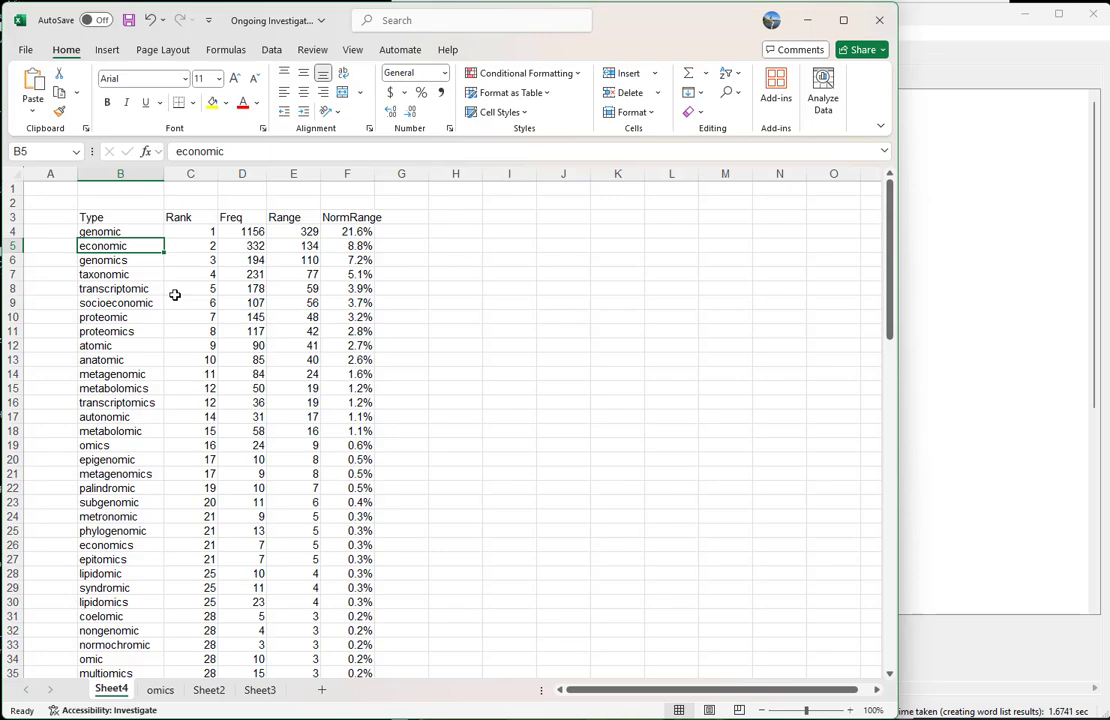
Delete the table rows for "economic", "atomic", "anatomic", "autonomic", "palindromic", "metronomic" and "economics"
key(shift+space)
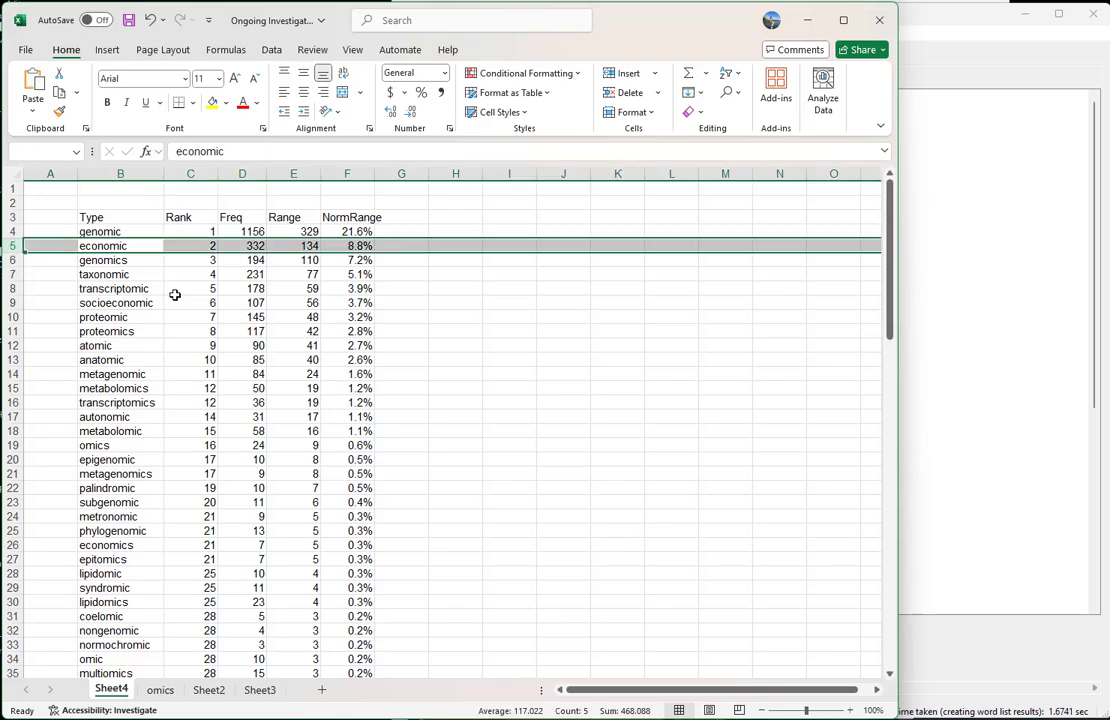
key(ctrl+minus)
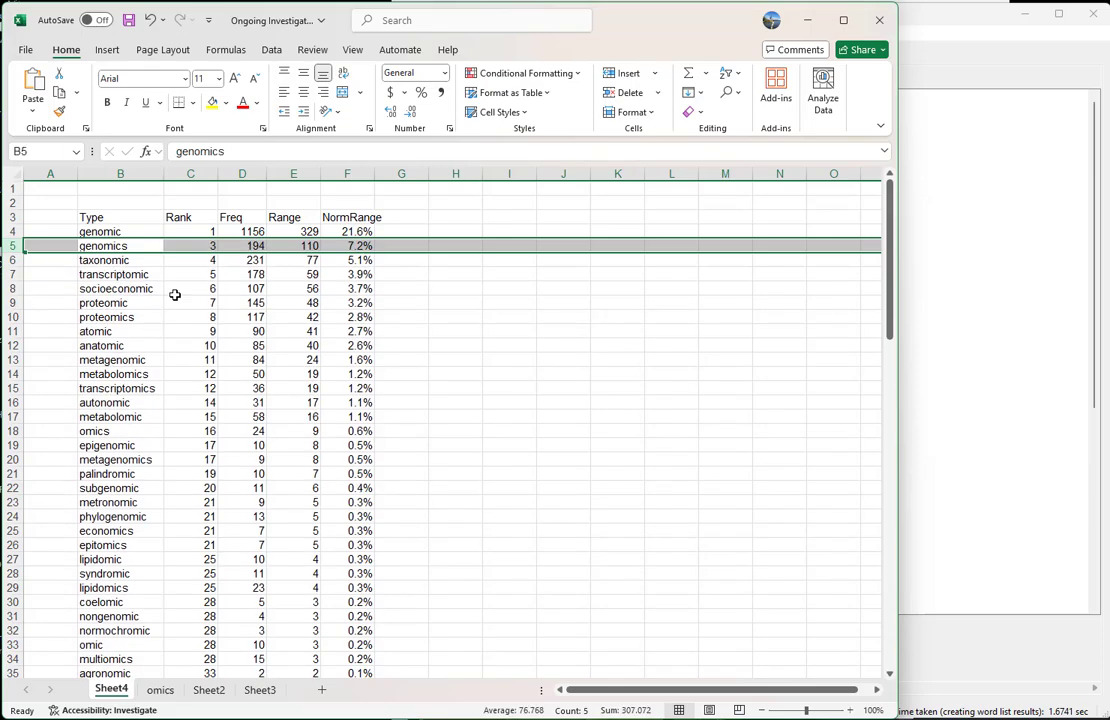
key(Down)
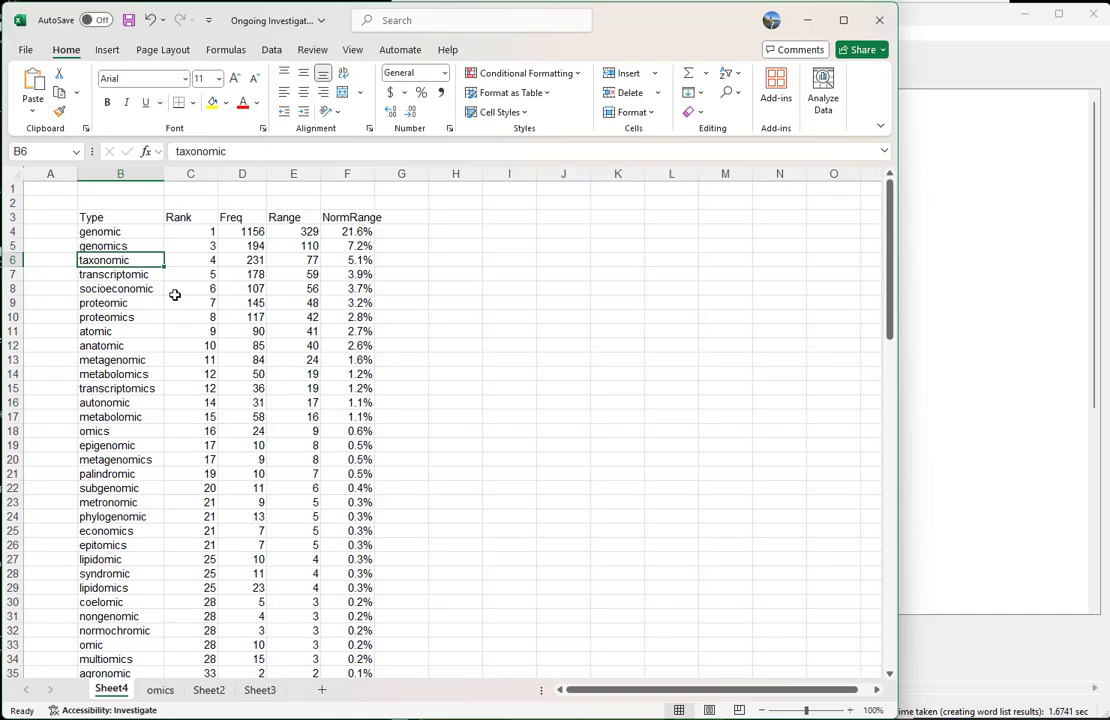
key(Down)
key(Down)
key(Down)
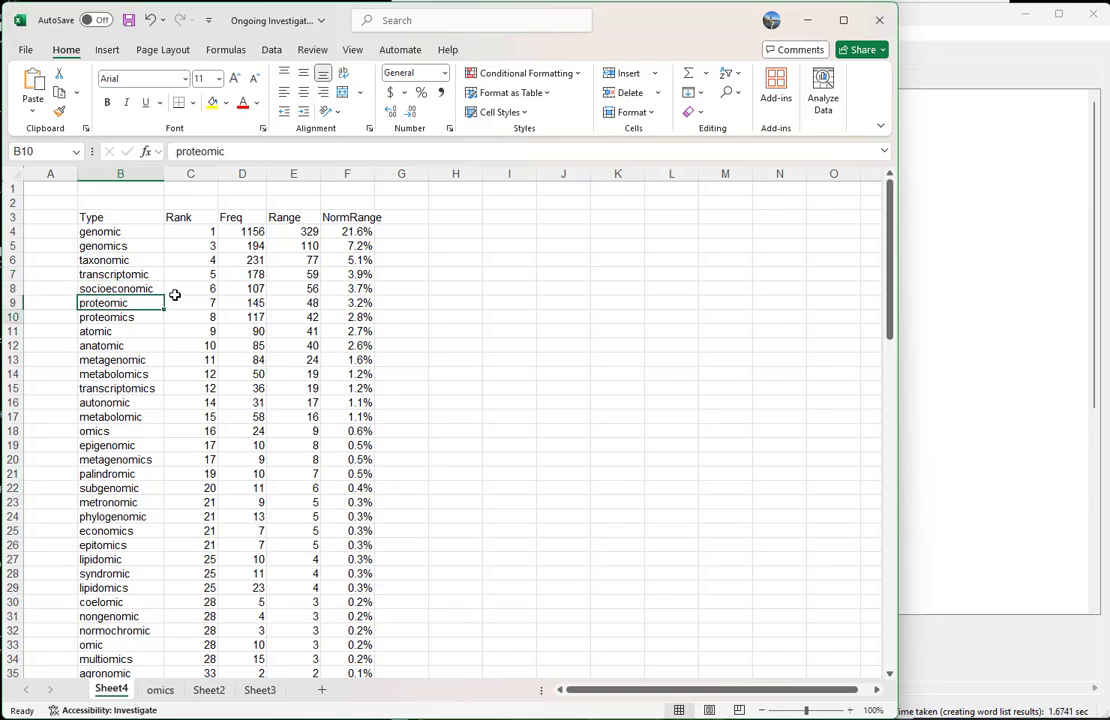
key(Down)
key(shift+space)
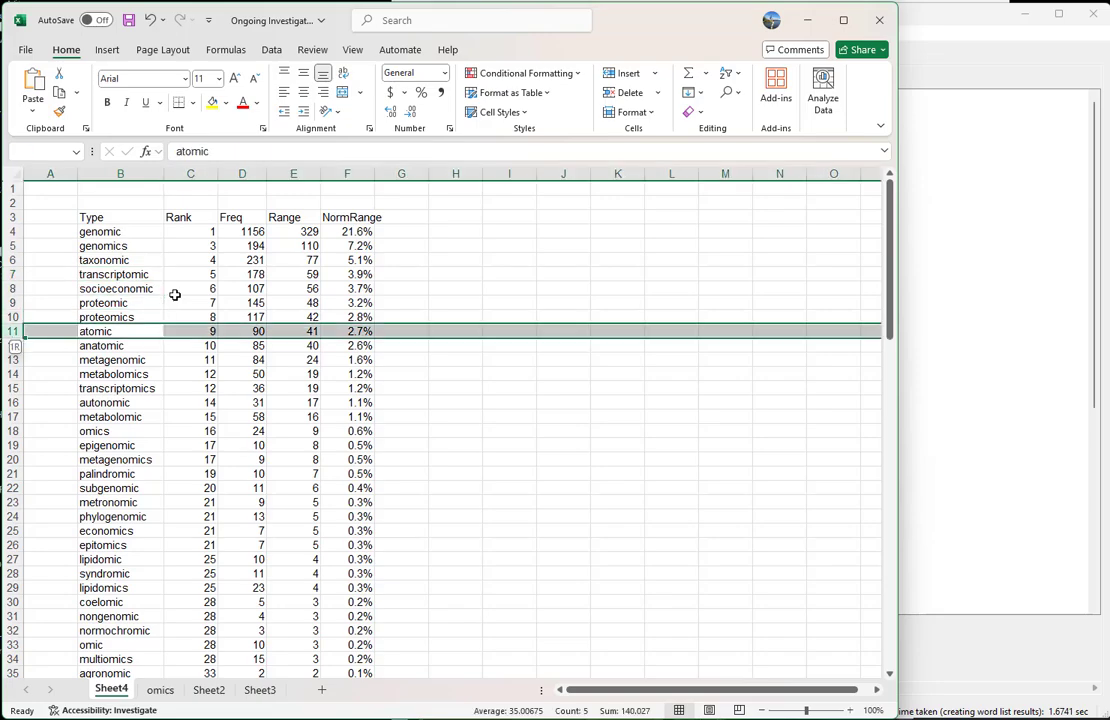
key(shift+Down)
key(ctrl+minus)
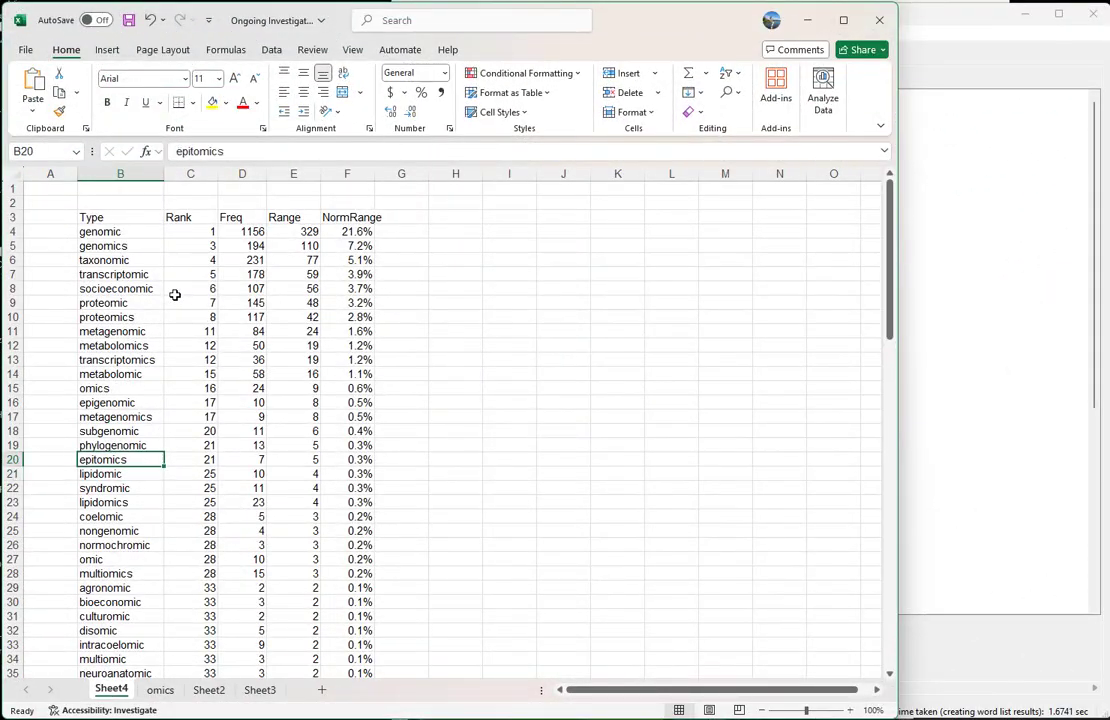
Switch to AntConc and examine the KWIC concordance lines for "epitomics" from the word list
key(alt+Tab)
key(alt+Tab)
key(alt+shift+Tab)
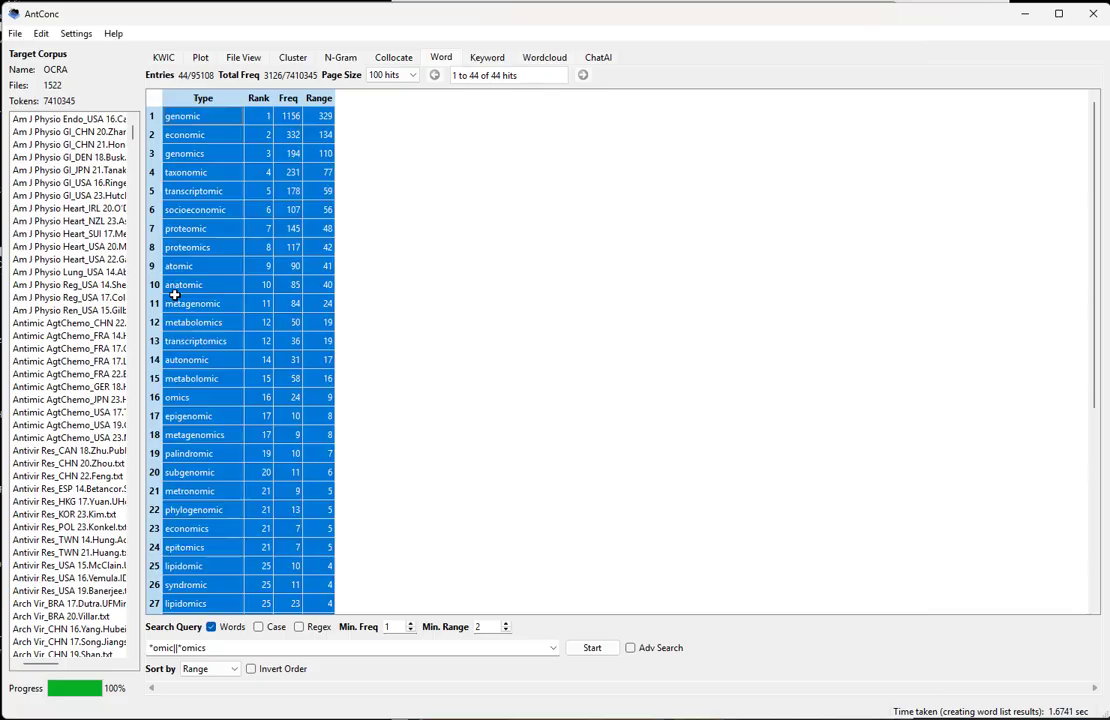
click(186, 547)
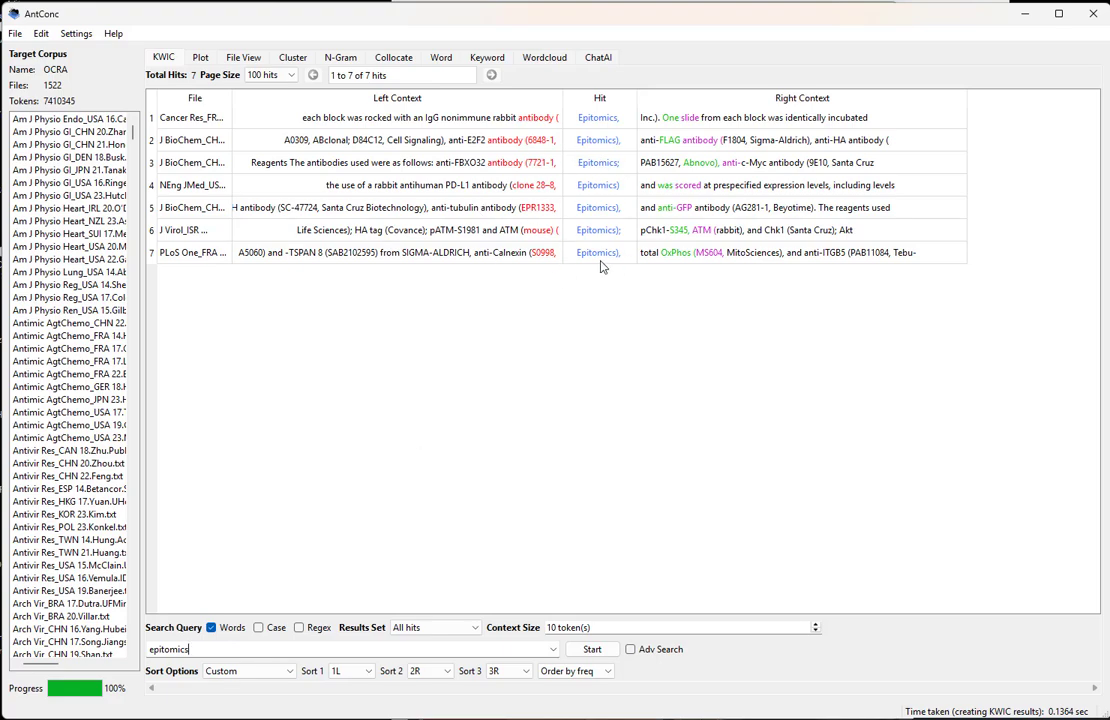
Return to Excel and delete the rows for "epitomics", "syndromic", "coelomic", "normochromic", "agronomic", "bioeconomic" and "culturomic"
key(alt+Tab)
key(shift+space)
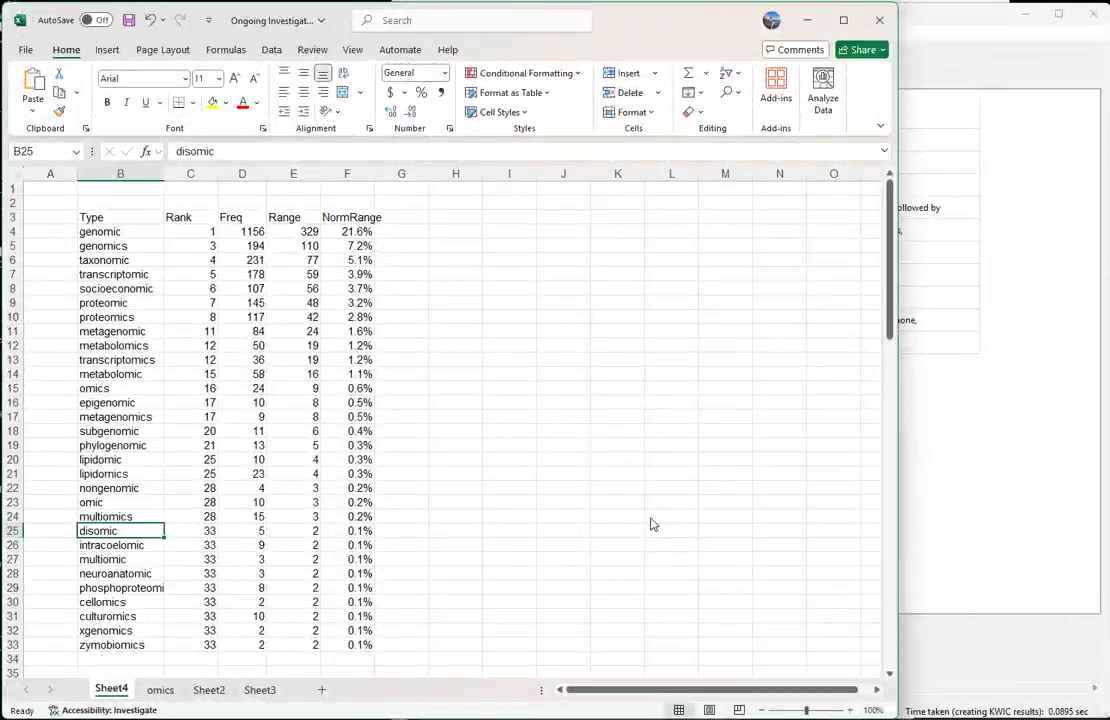
Switch to AntConc, search the KWIC concordance for "disomic" and widen the File column to read the source file names
key(alt+Tab)
key(alt+Tab)
key(alt+shift+Tab)
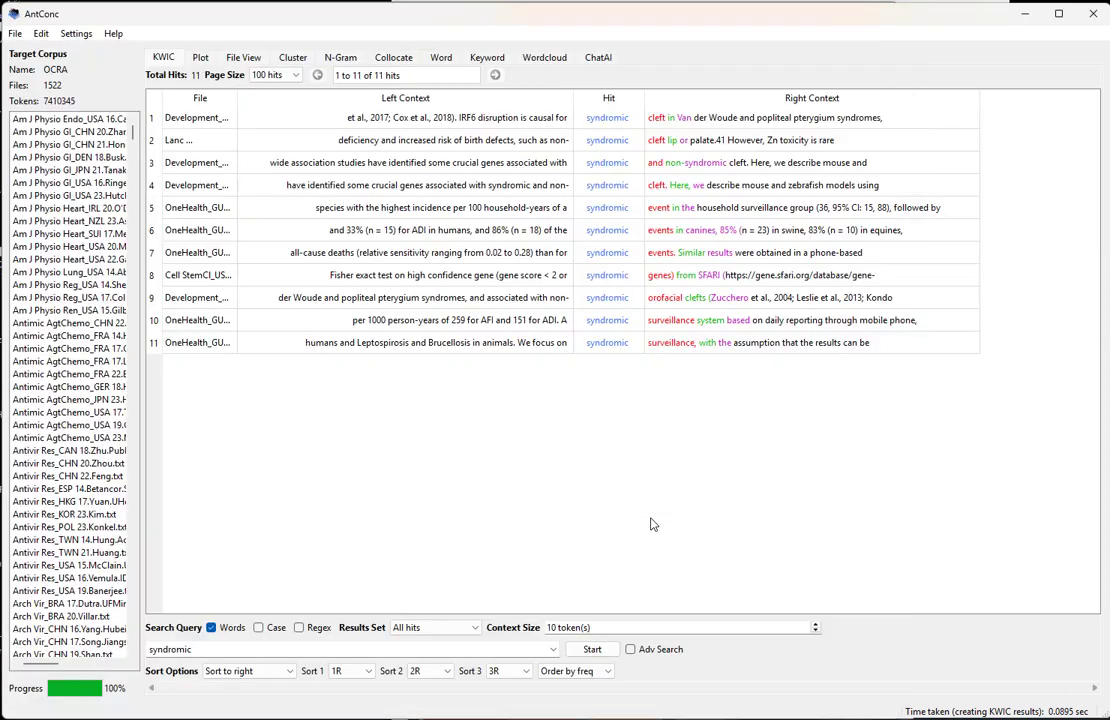
key(Return)
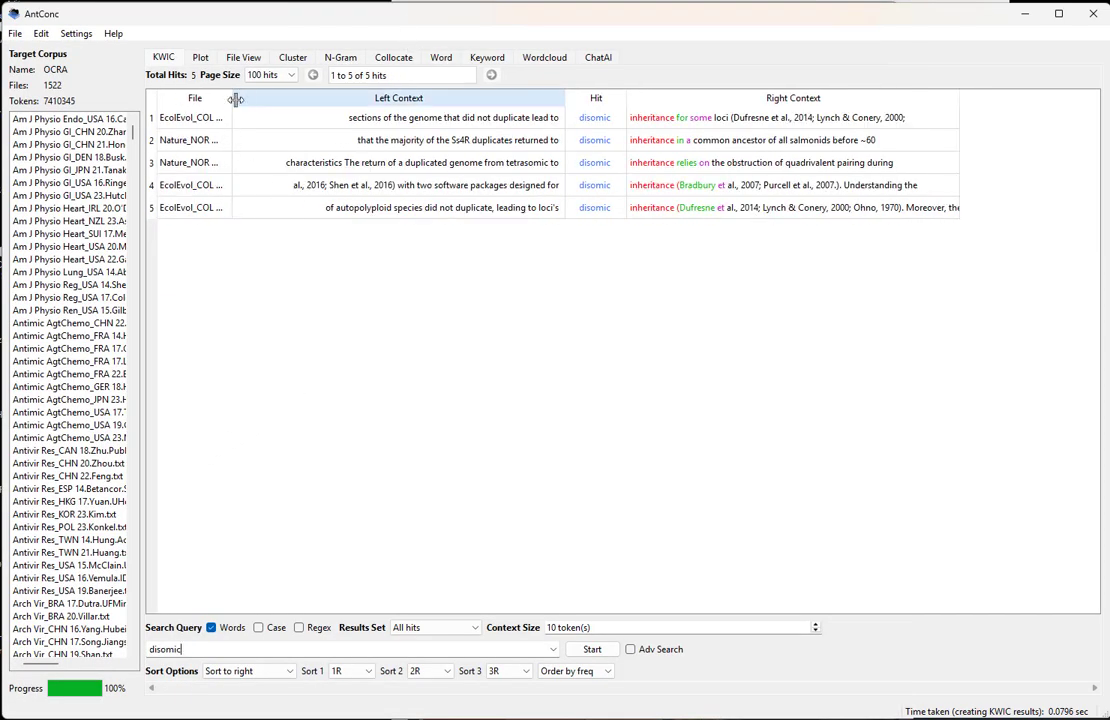
drag(235, 99, 352, 103)
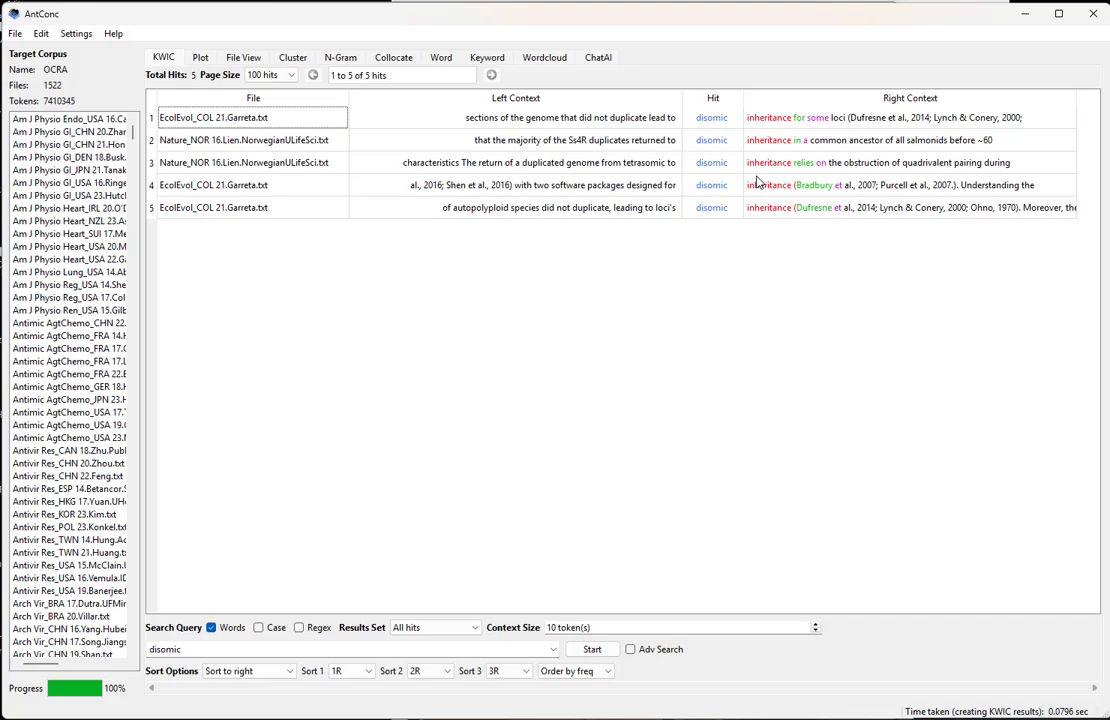
Return to Excel and delete the rows for "intracoelomic", "neuroanatomic", "cellomics", "culturomics", "xgenomics" and "zymobiomics"
key(alt+Tab)
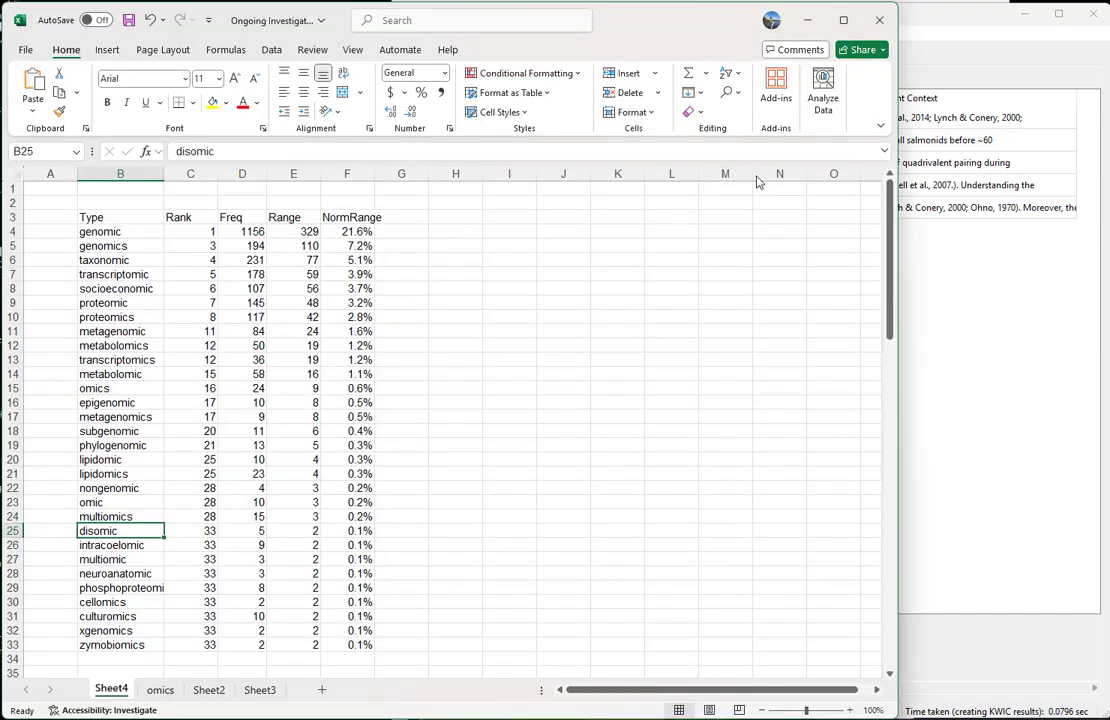
key(Down)
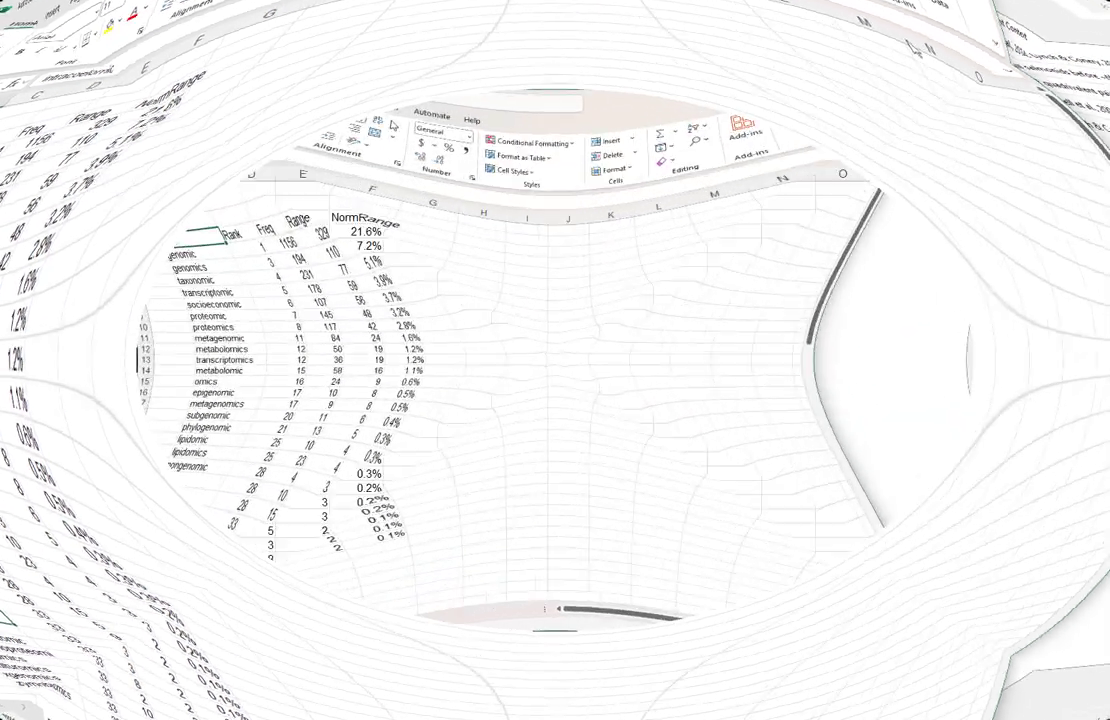
key(ctrl+shift+Down)
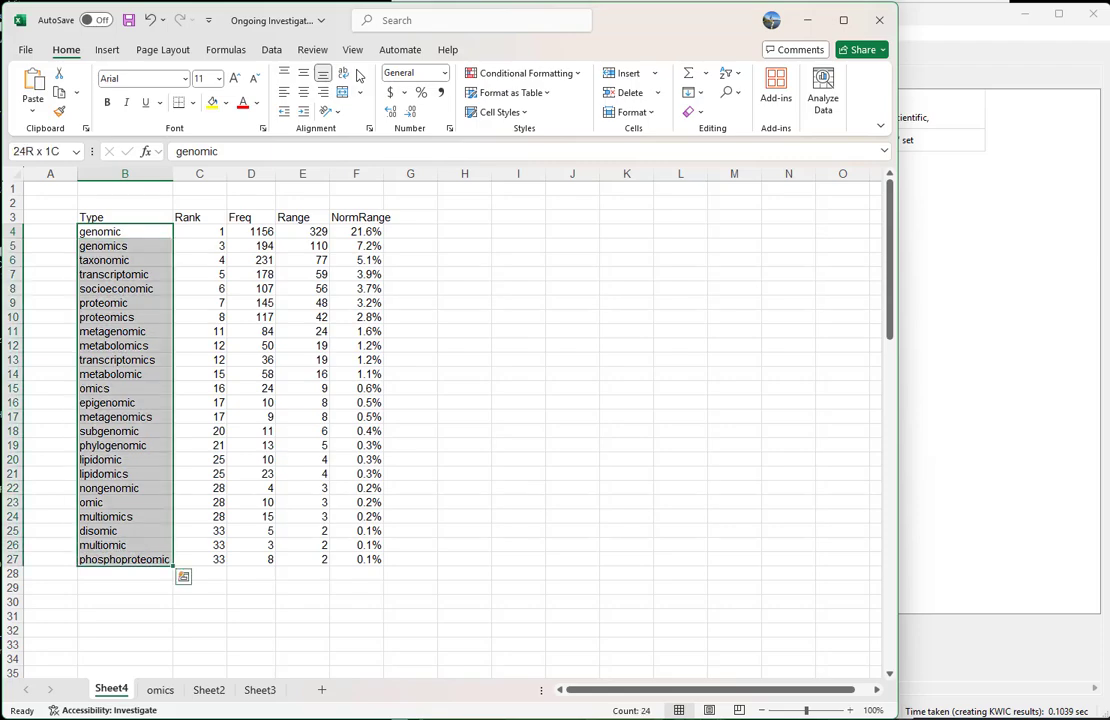
Examine the "genomic" and "genomics" pair in the cleaned Type column
key(Up)
key(Down)
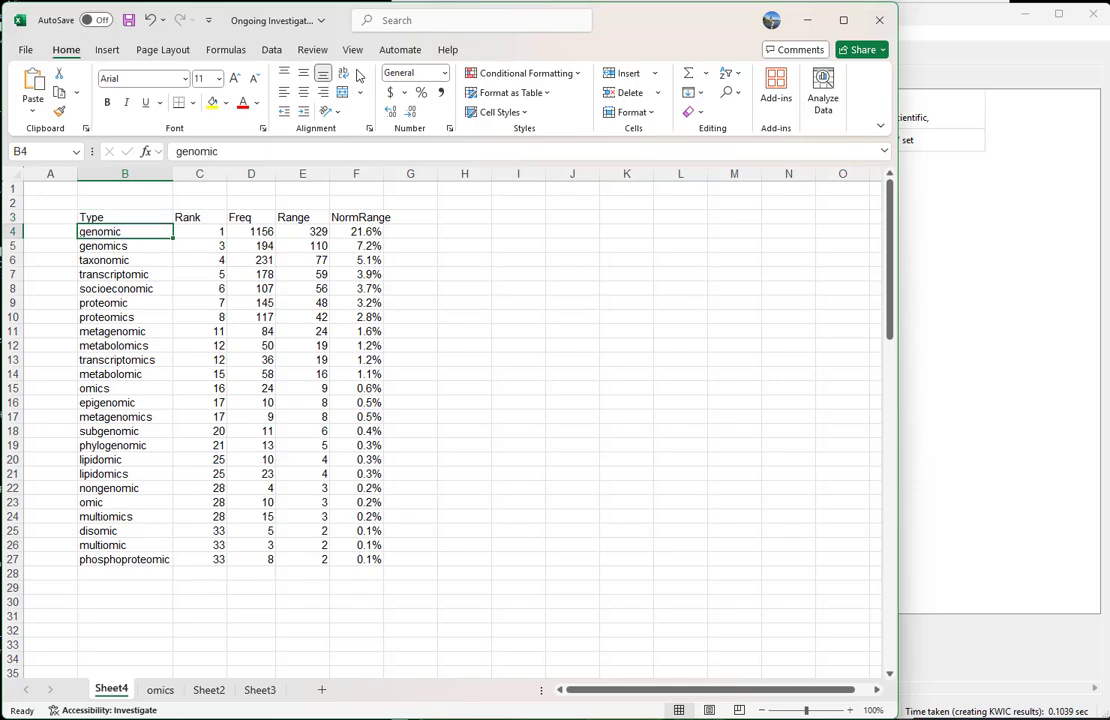
key(shift+Down)
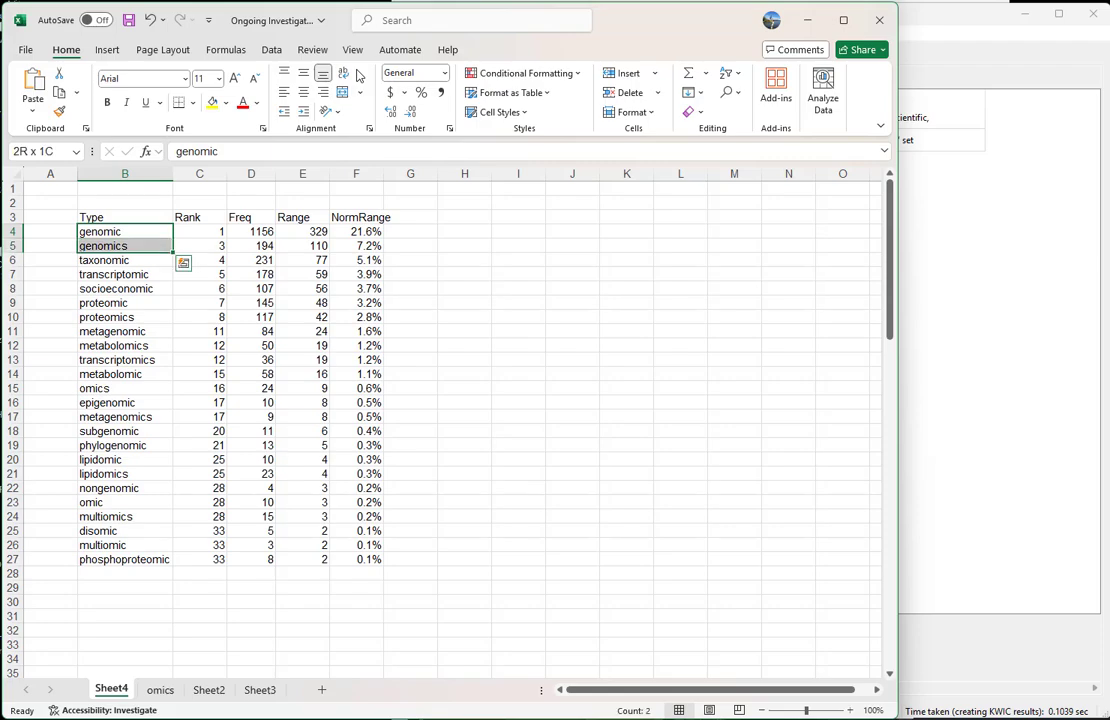
key(Down)
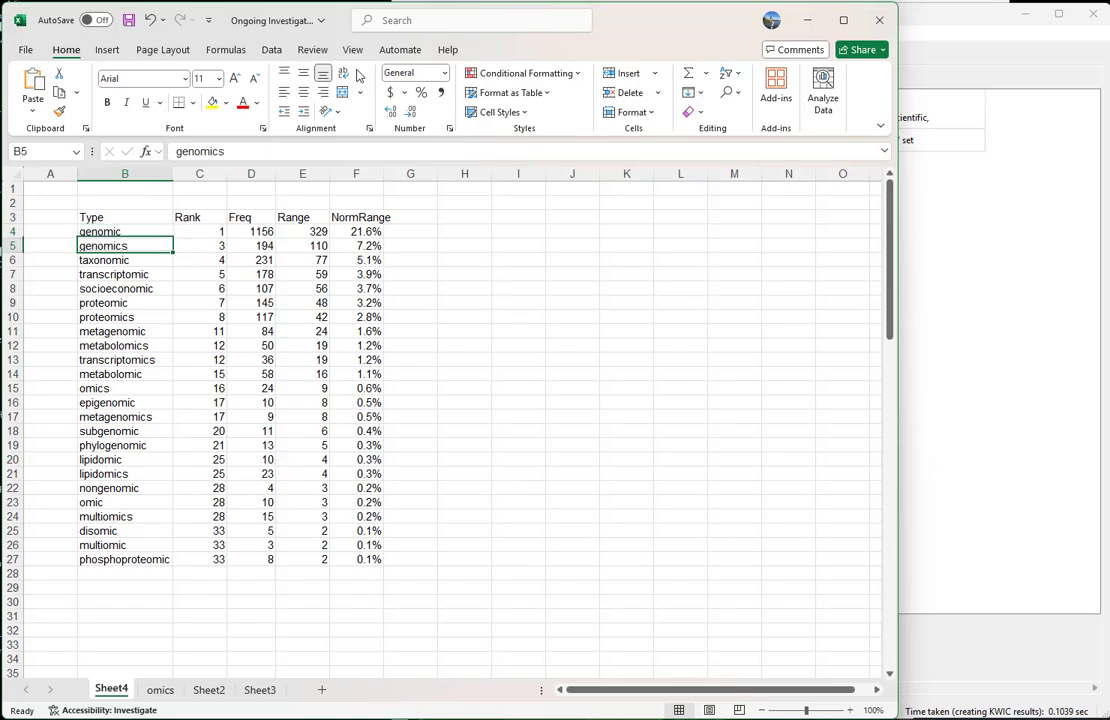
key(Up)
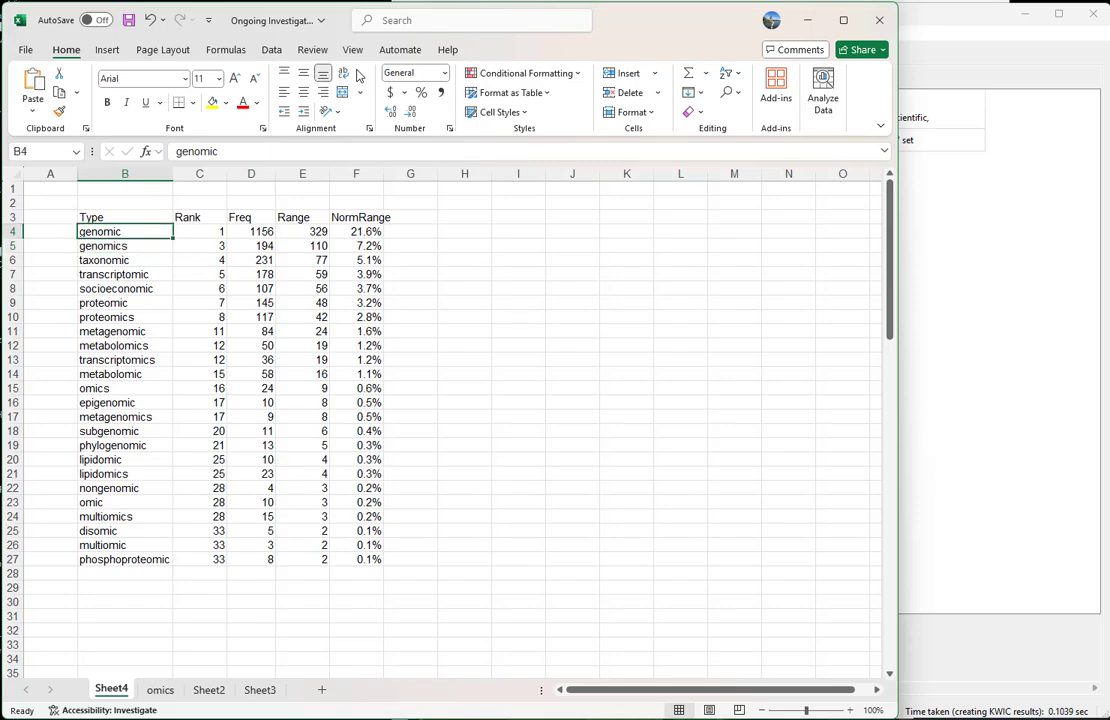
key(Down)
key(Up)
key(Right)
key(Right)
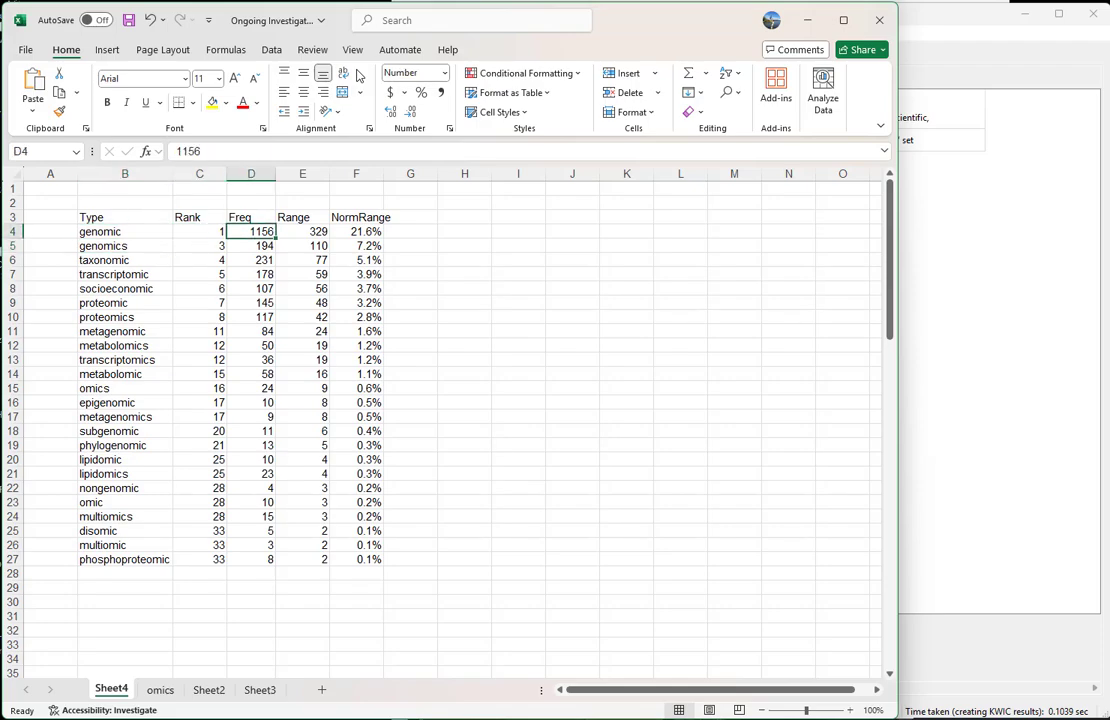
Compare the Range and Freq values of "genomic" with those of "genomics"
key(Right)
key(shift+Down)
key(Up)
key(Down)
key(shift+Down)
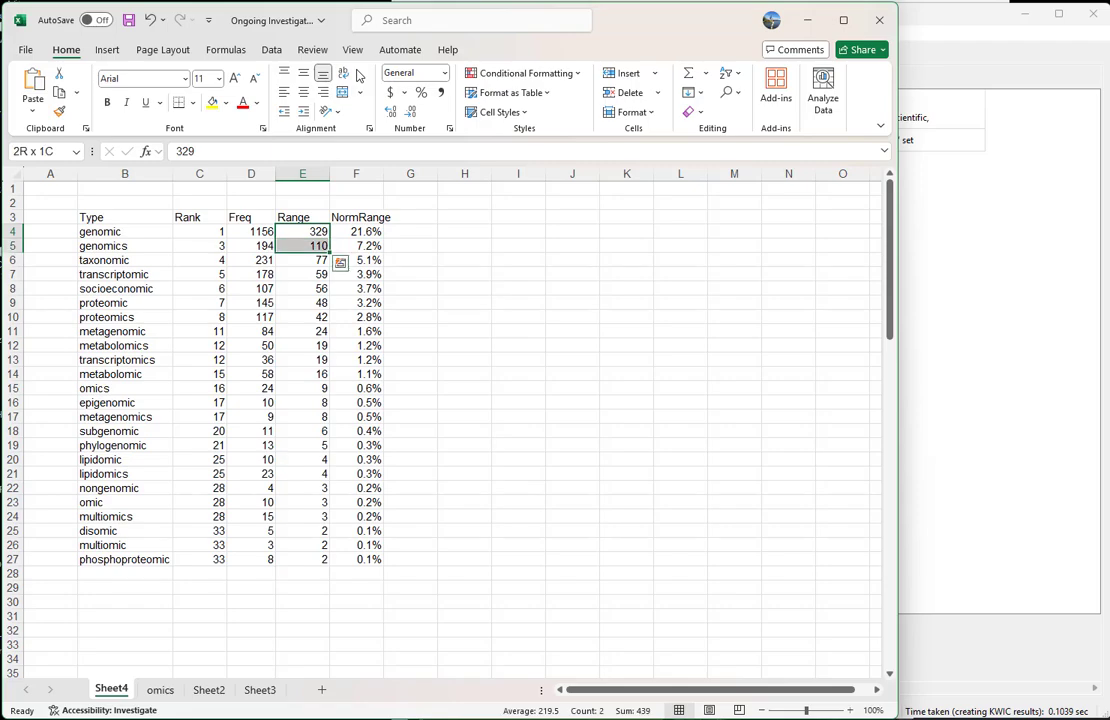
key(Left)
key(shift+Down)
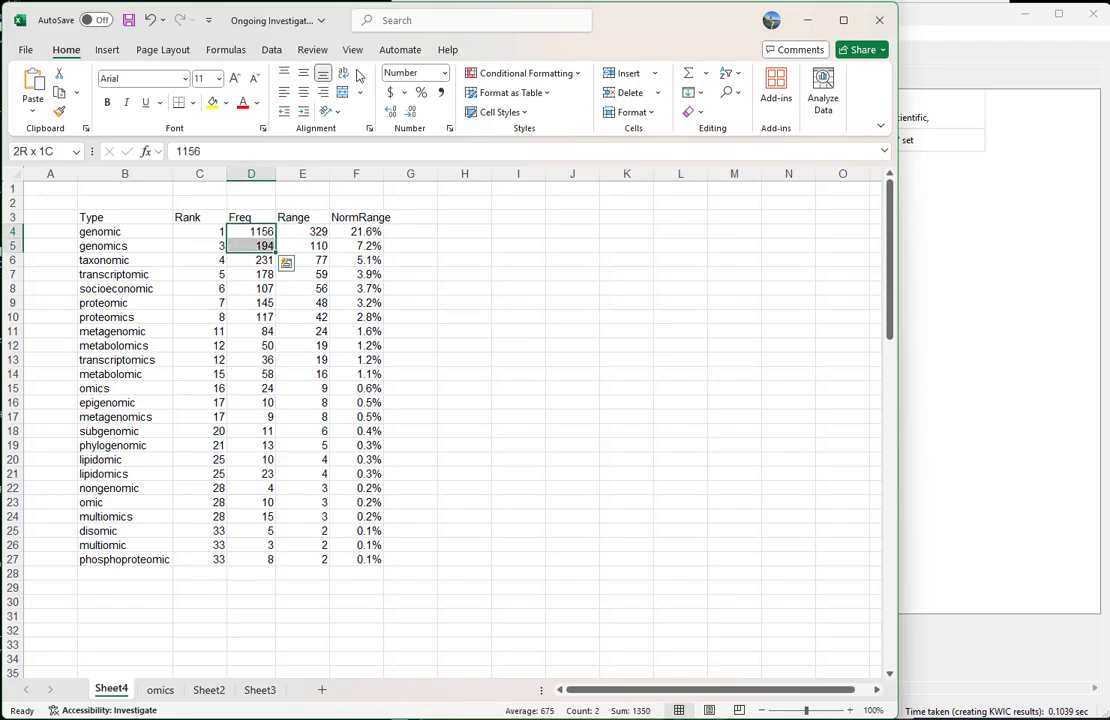
key(Right)
key(shift+Down)
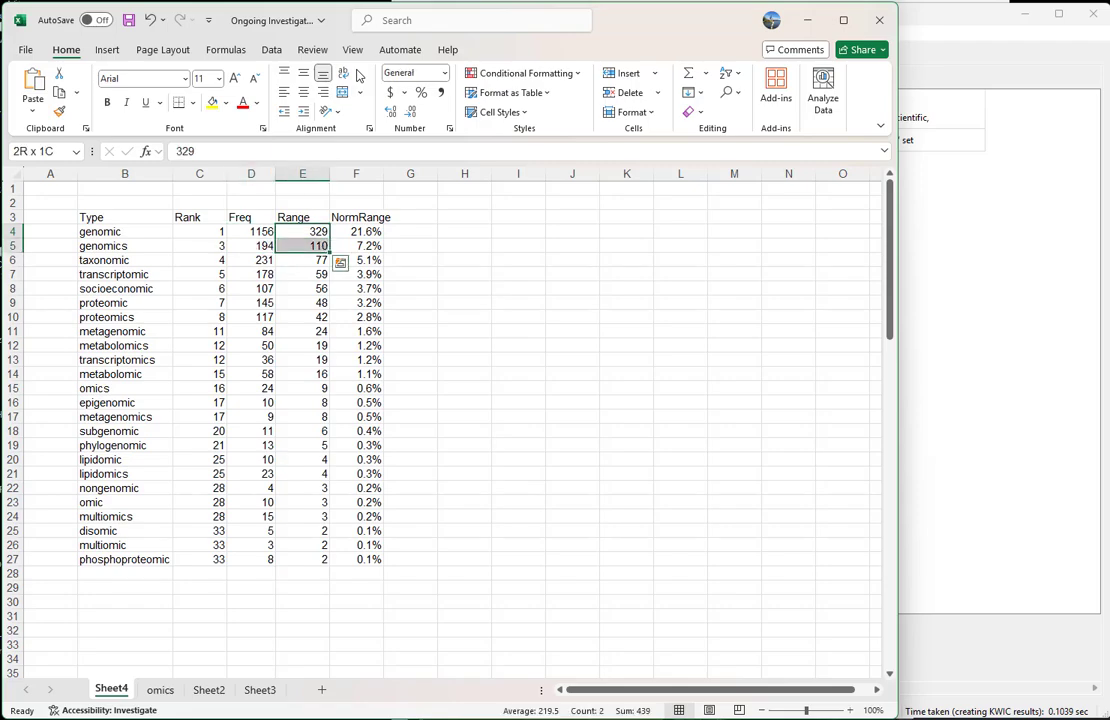
Recheck the "genomic" and "genomics" entries, ending at the Freq heading in D3
key(Left)
key(Left)
key(Left)
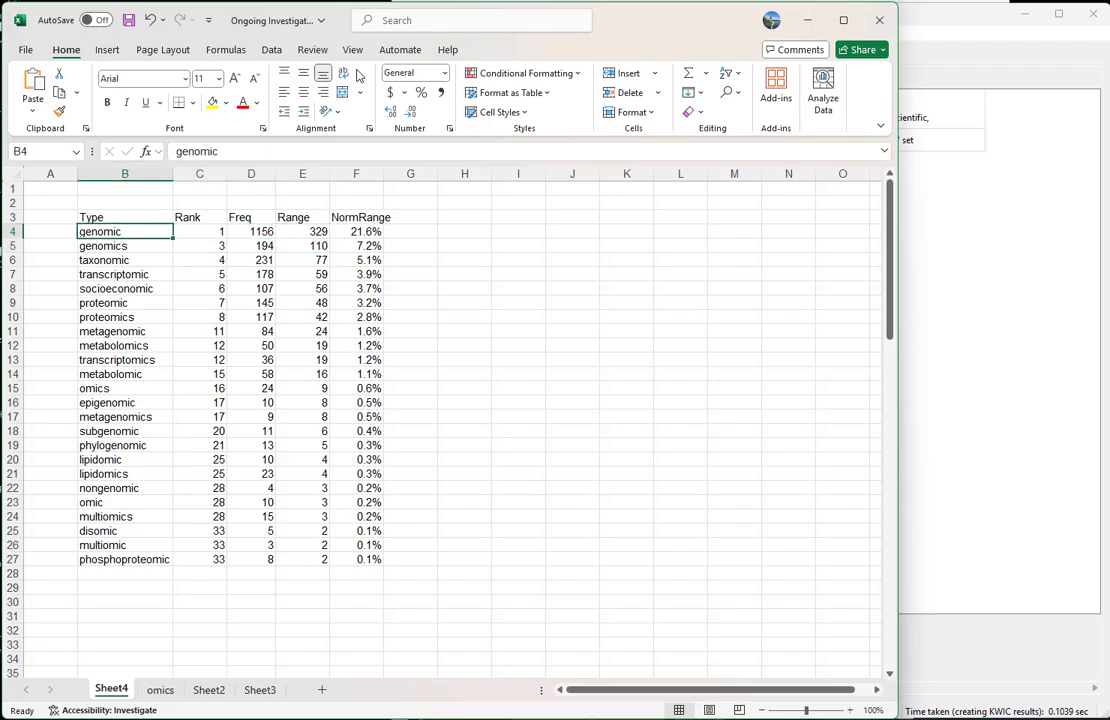
key(shift+Down)
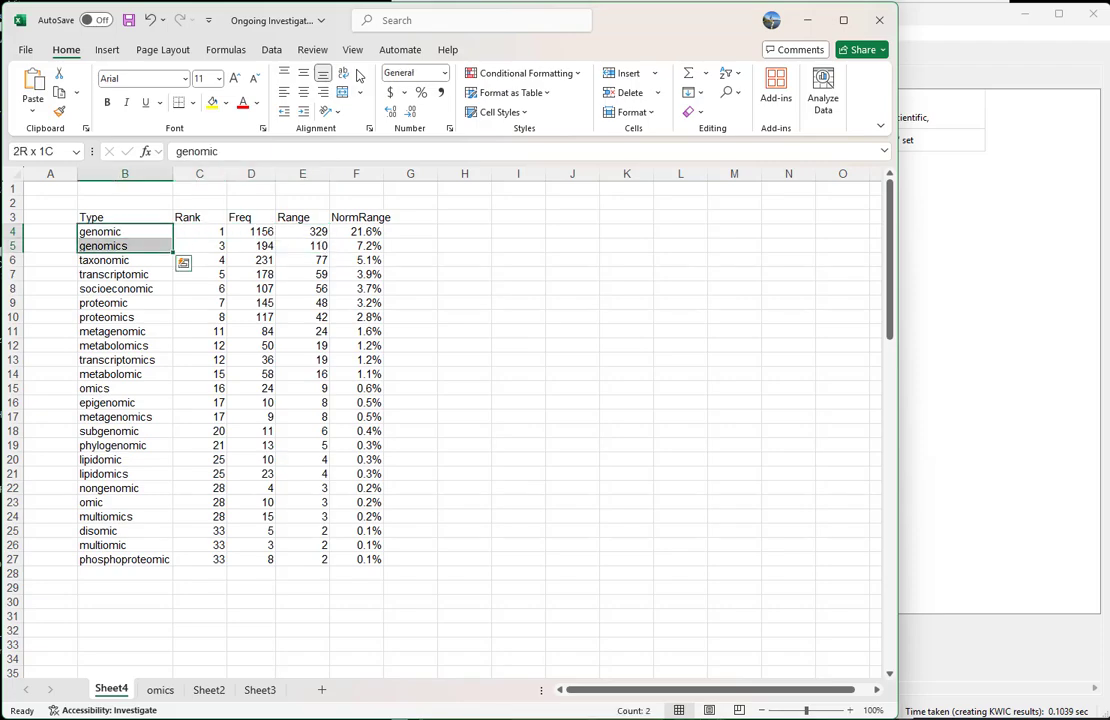
key(Down)
key(Up)
key(Right)
key(Right)
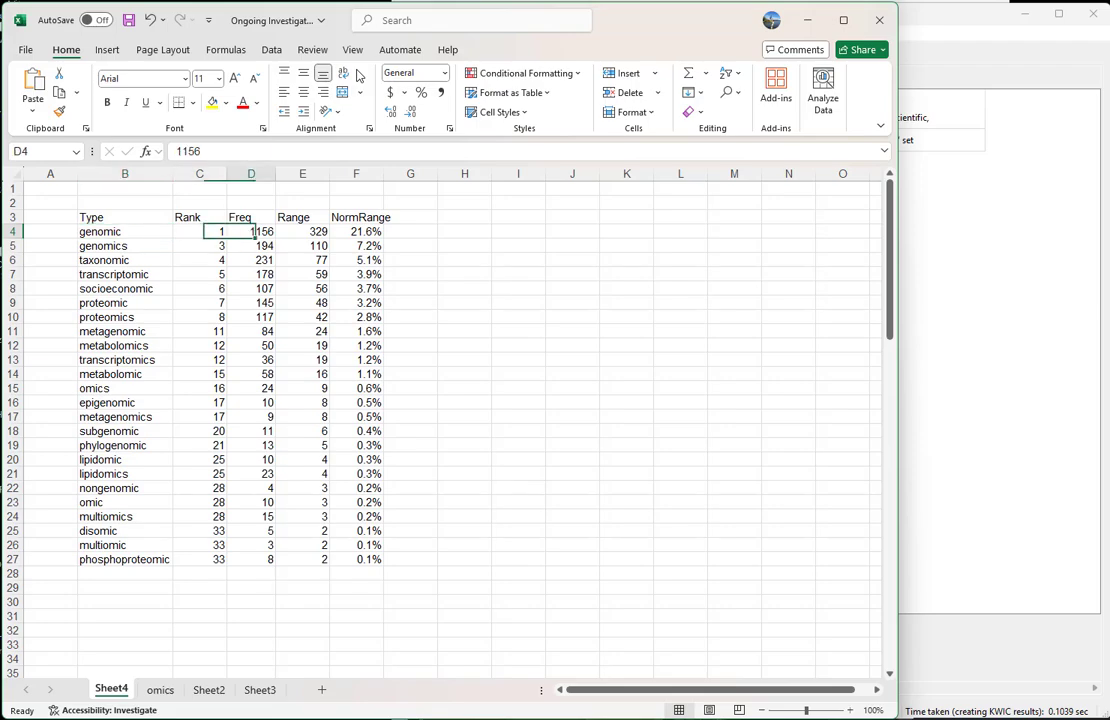
key(Right)
key(shift+Up)
key(Up)
key(Left)
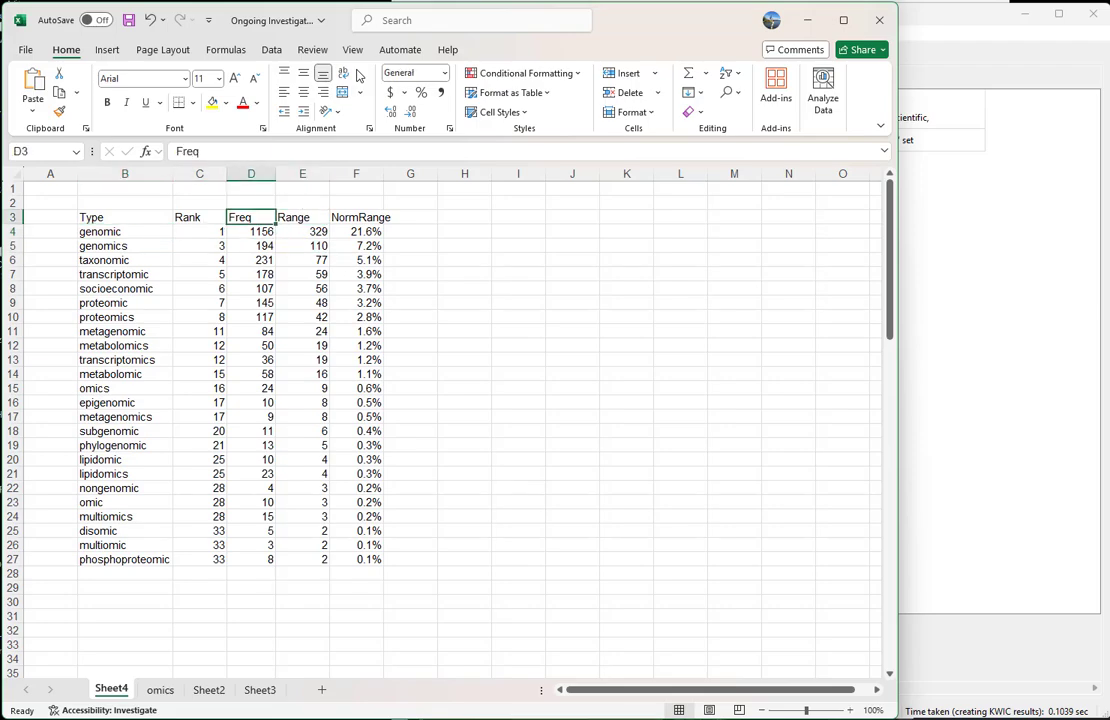
Switch to AntConc and generate a word list for the query "*ome||*omes" with a minimum range of 2
key(alt+Tab)
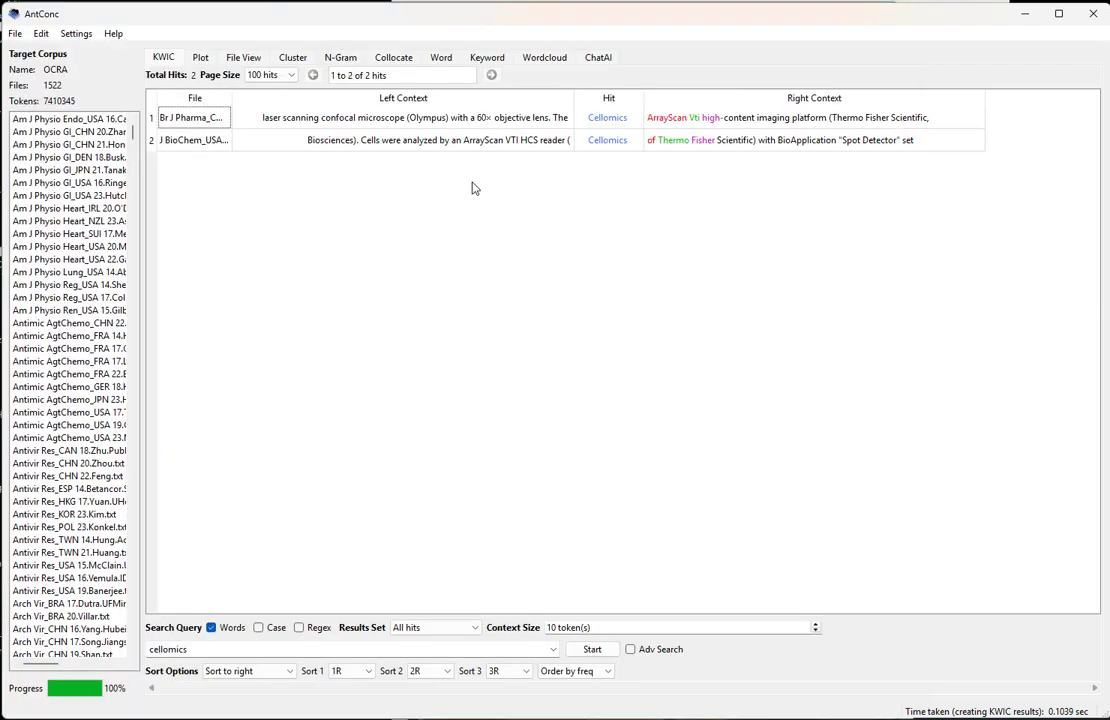
click(487, 60)
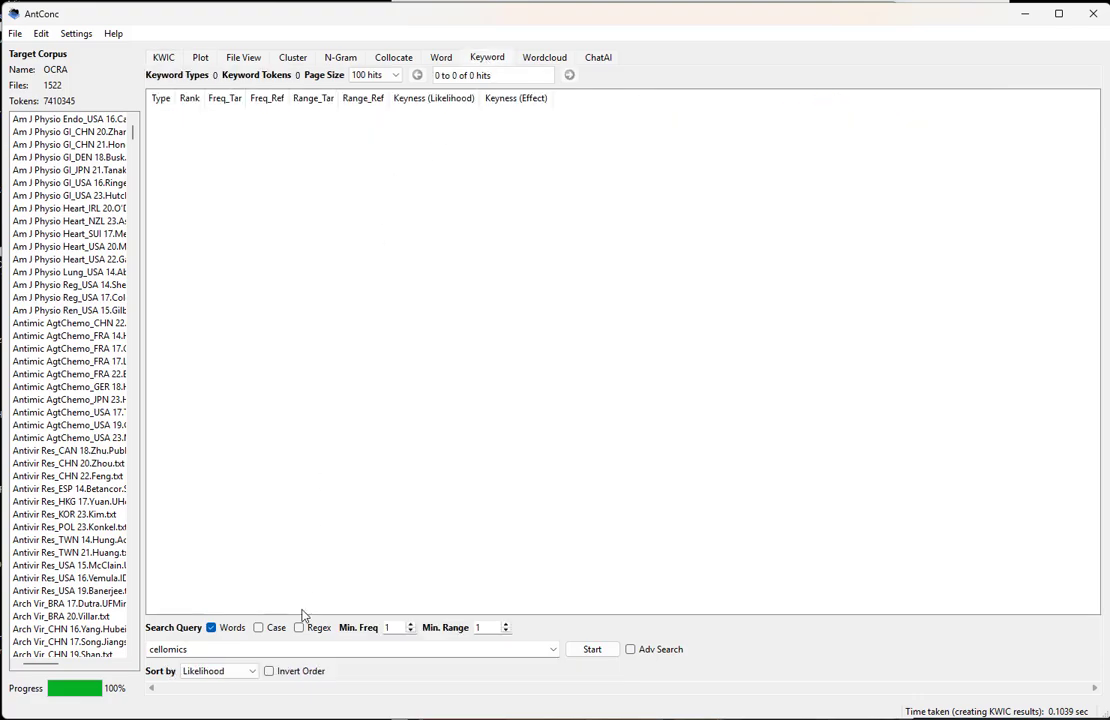
double_click(294, 648)
key(BackSpace)
text(*omel|*omes)
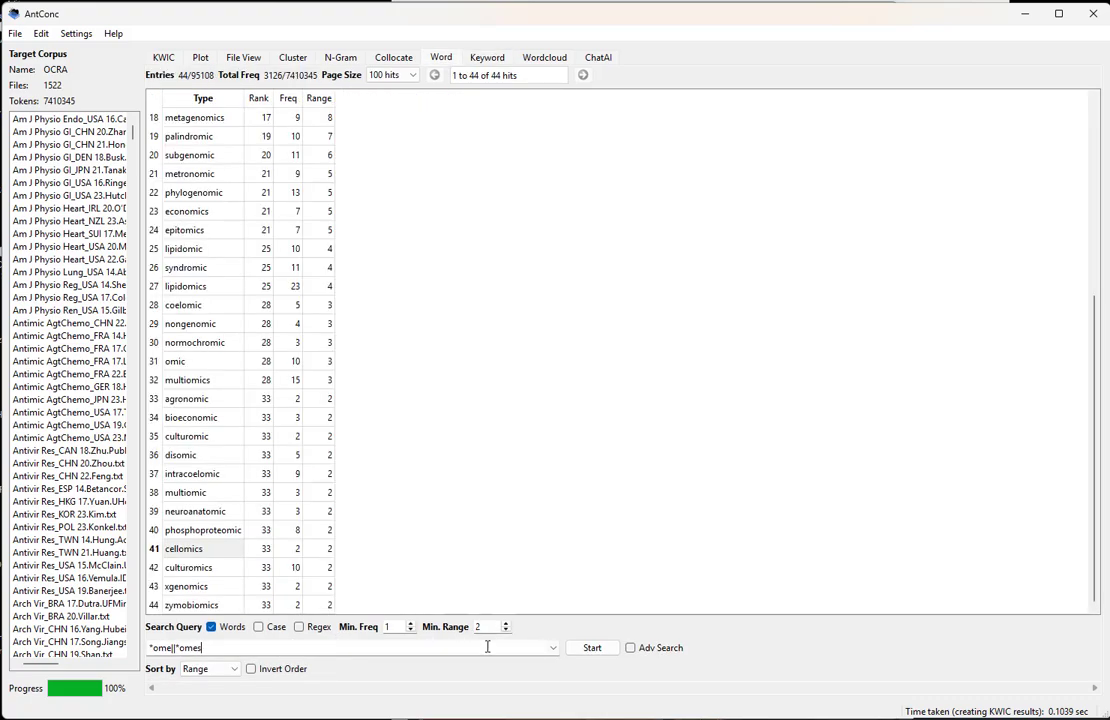
click(592, 647)
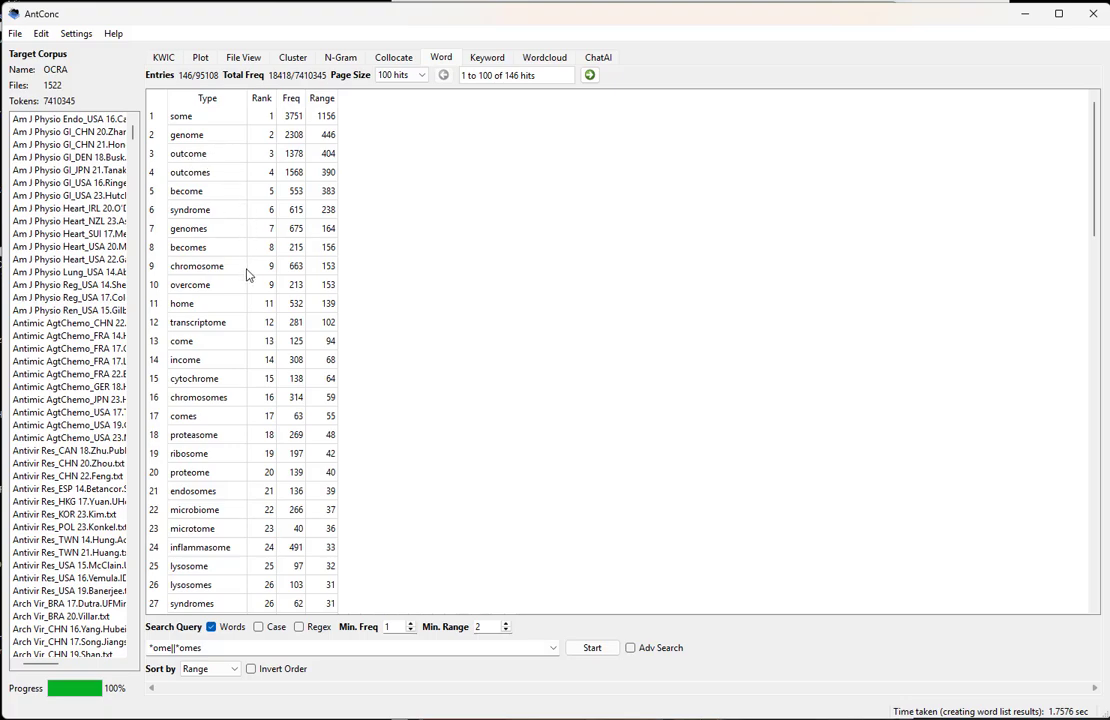
Examine the "-ome" and "-omes" word list for relevant nouns such as "transcriptome", "proteasome", "chromosomes", "endosomes" and "ribosome"
click(222, 322)
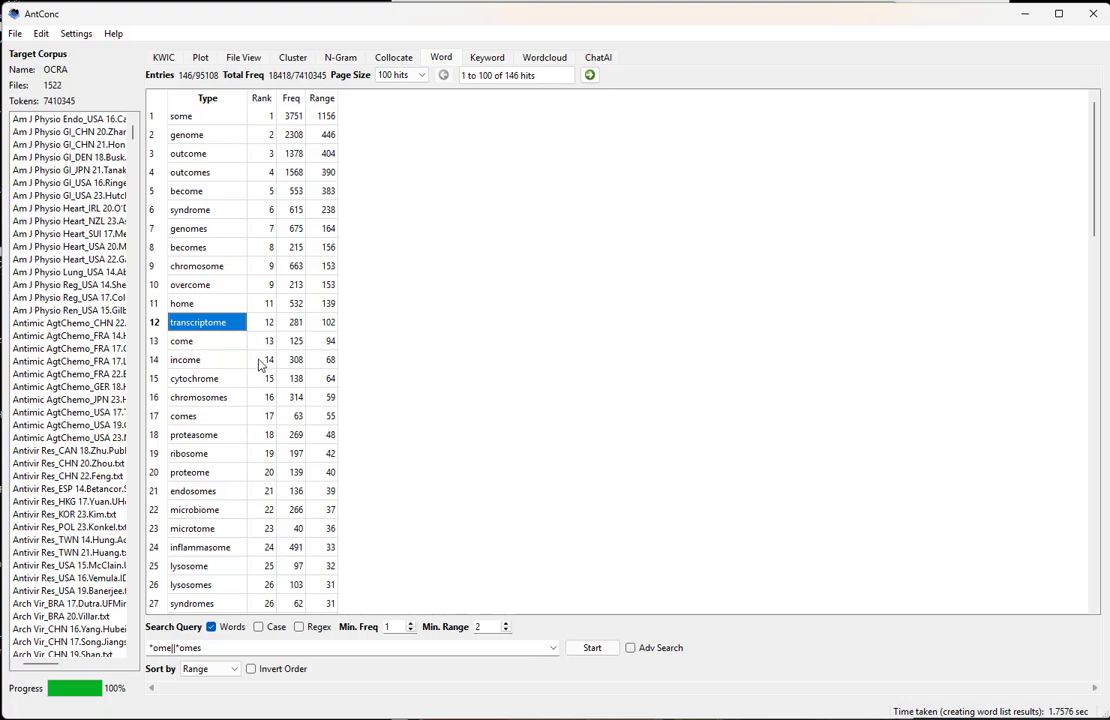
click(229, 437)
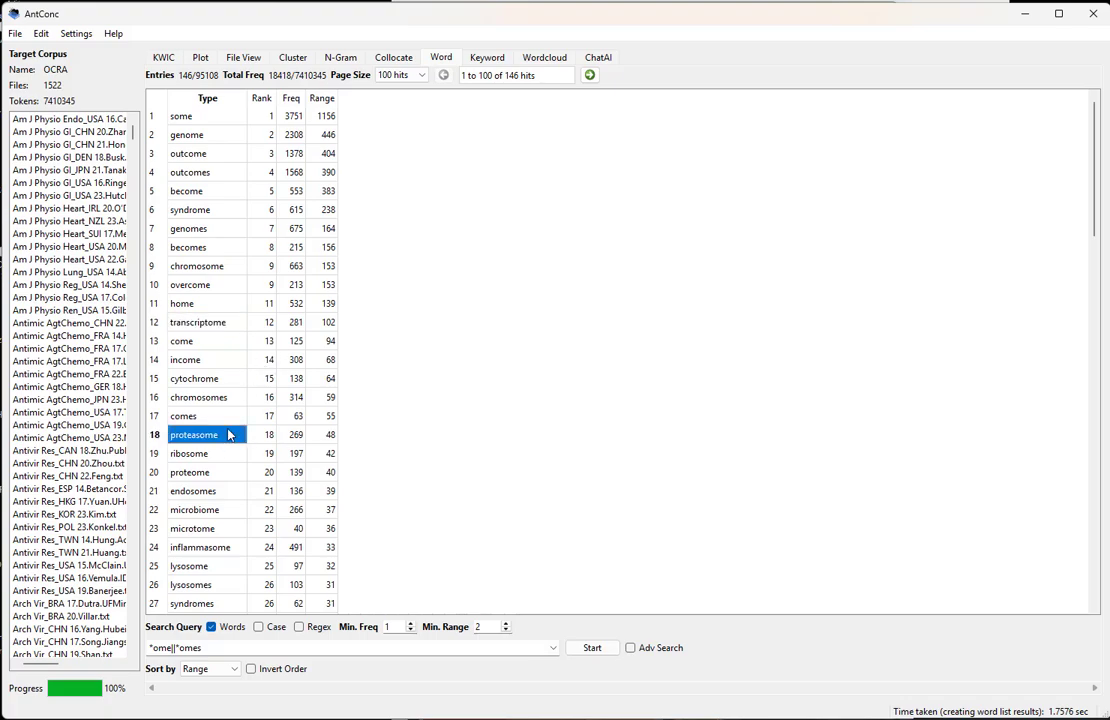
scroll(229, 443, down, 8)
scroll(229, 443, down, 4)
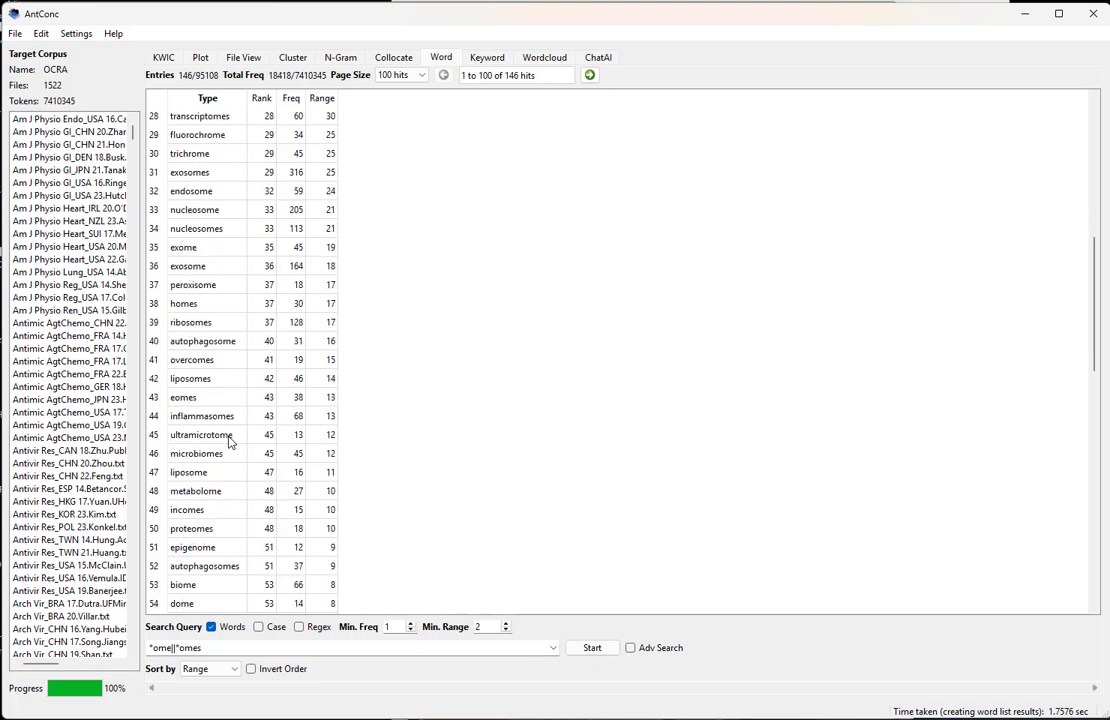
click(210, 532)
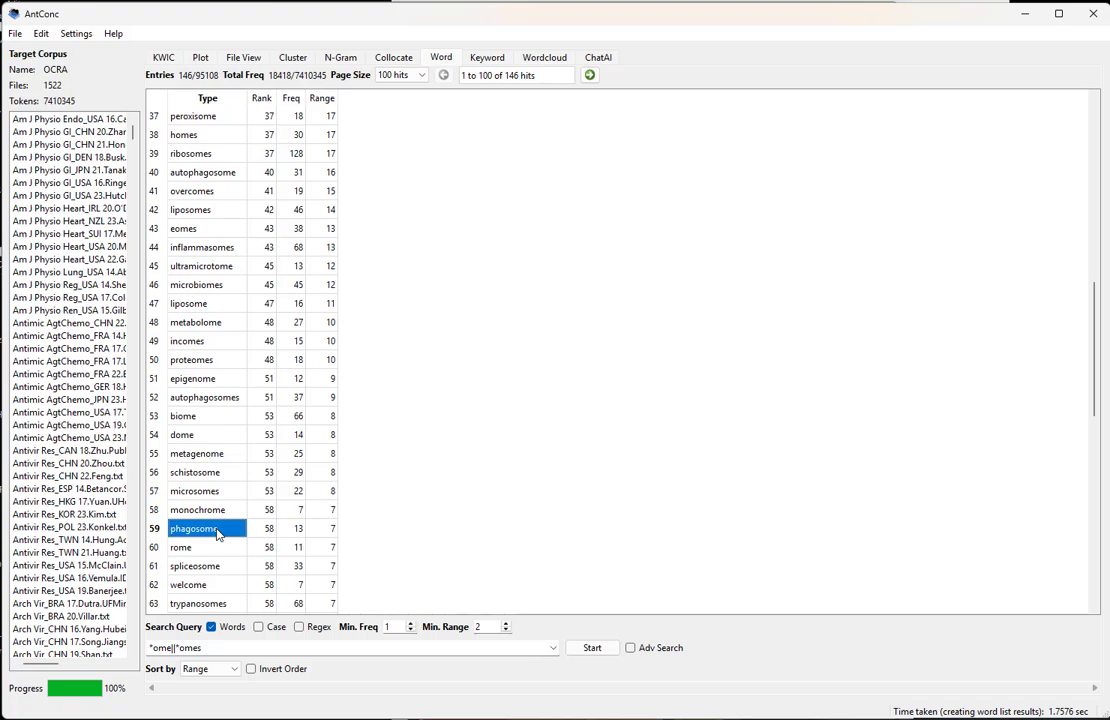
scroll(217, 533, up, 12)
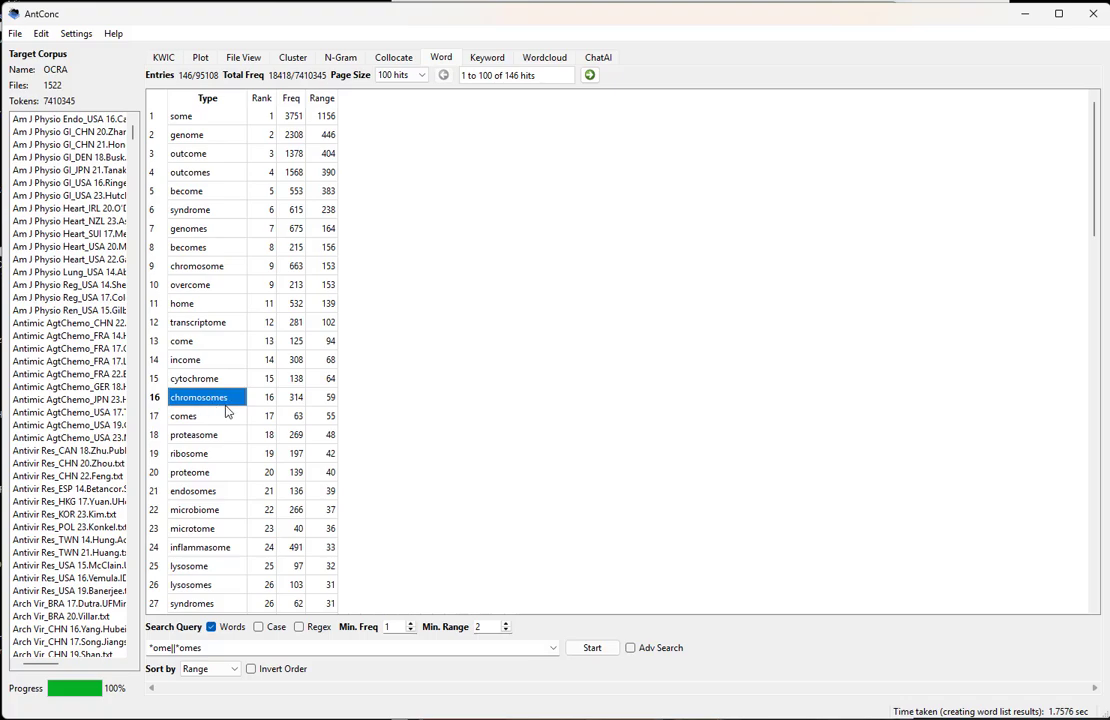
click(228, 412)
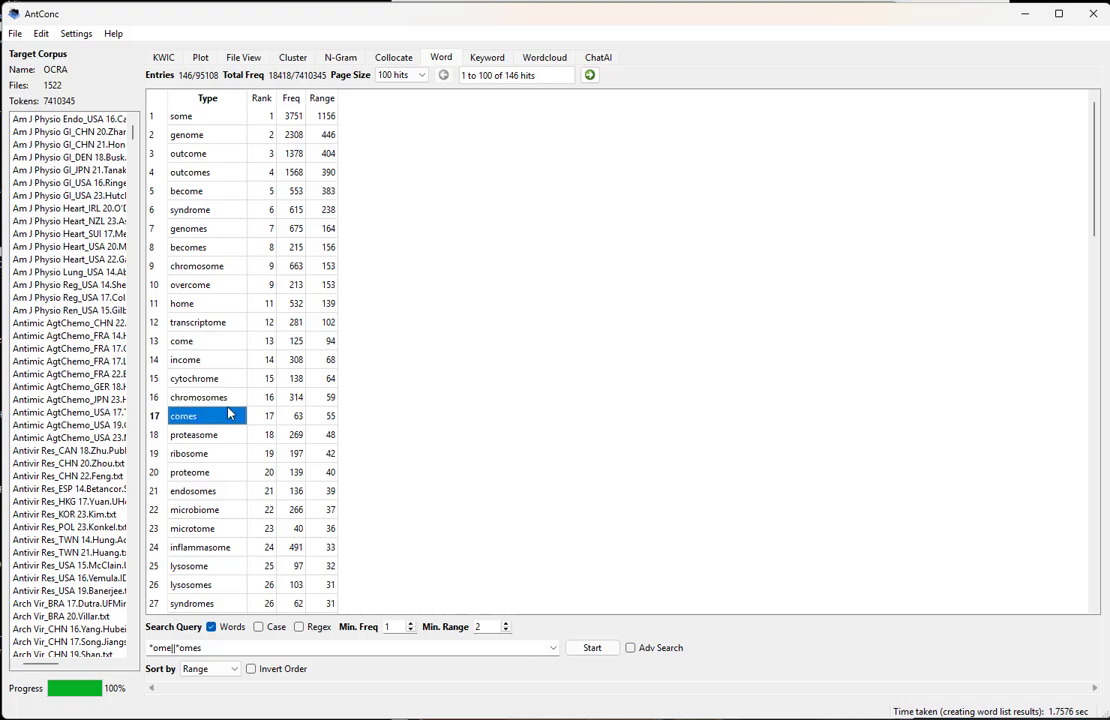
click(226, 399)
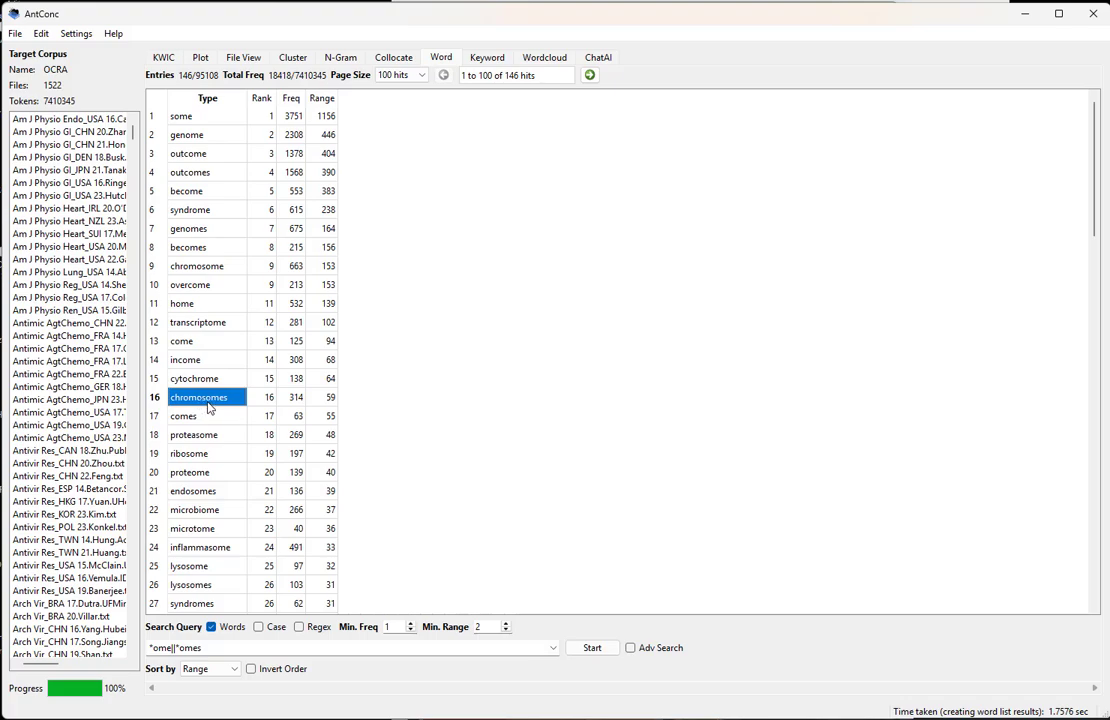
click(220, 497)
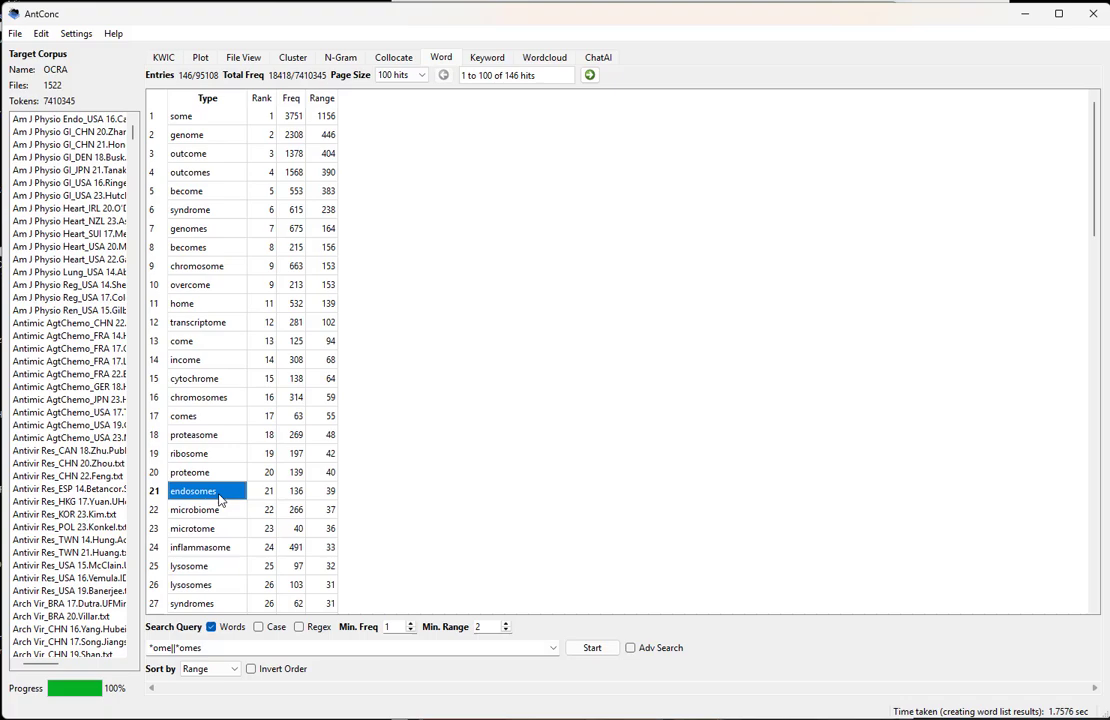
click(228, 456)
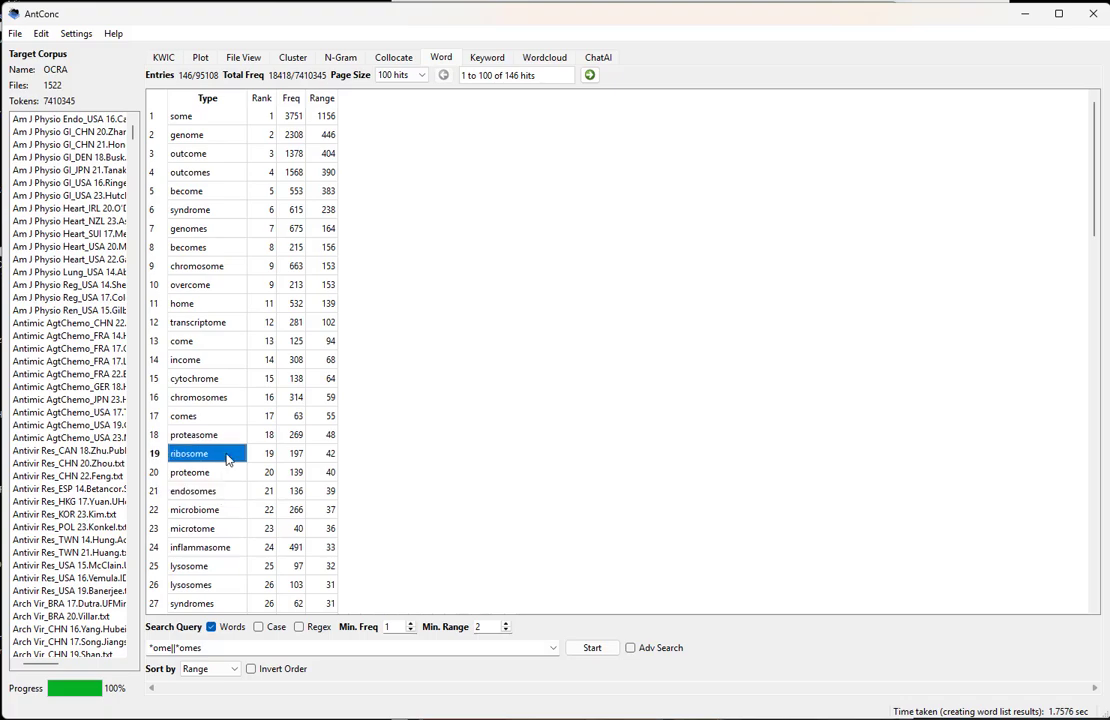
View the concordance lines for "proteome", then return to the word list and recheck its entry
double_click(196, 474)
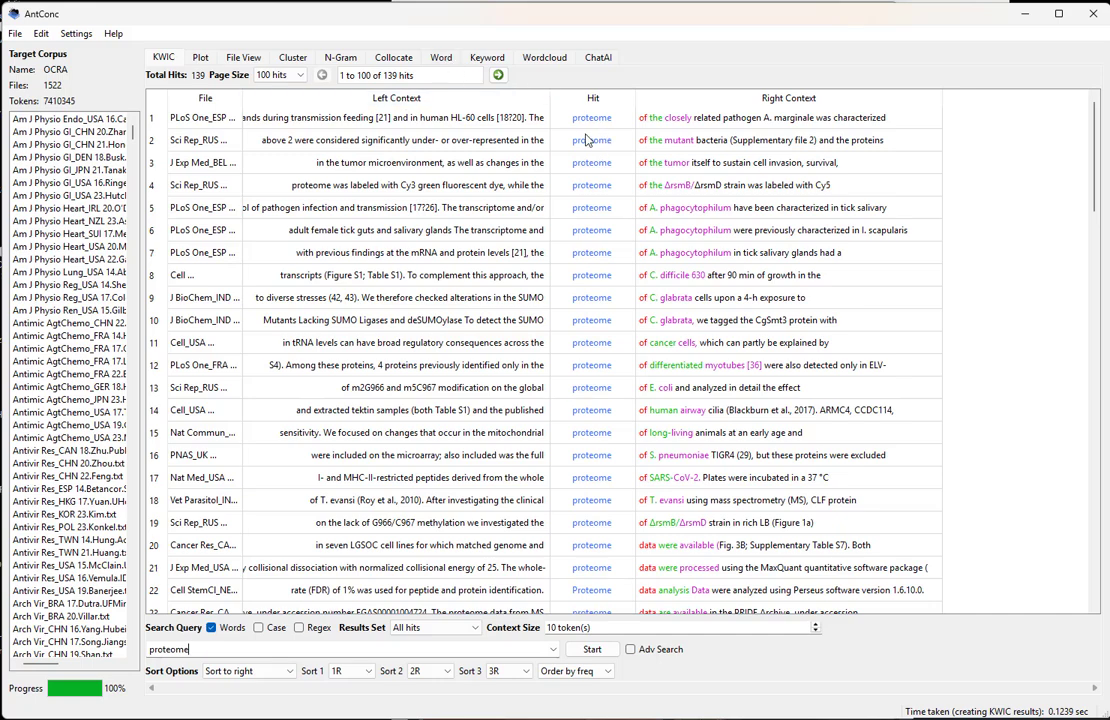
click(443, 58)
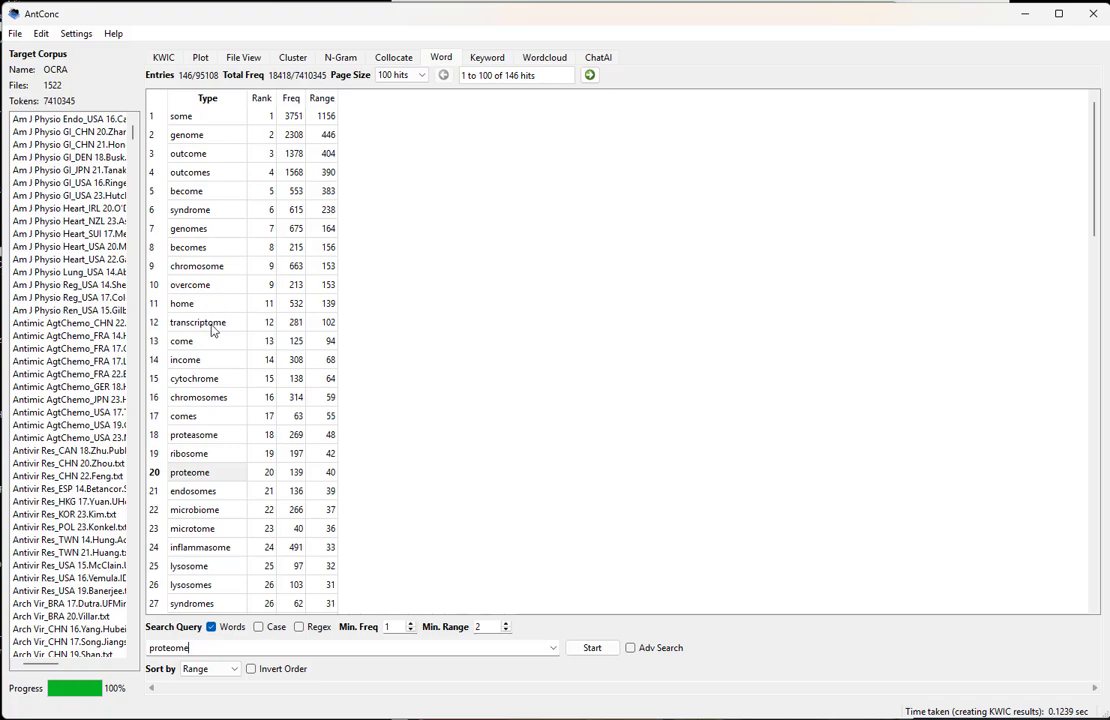
click(223, 455)
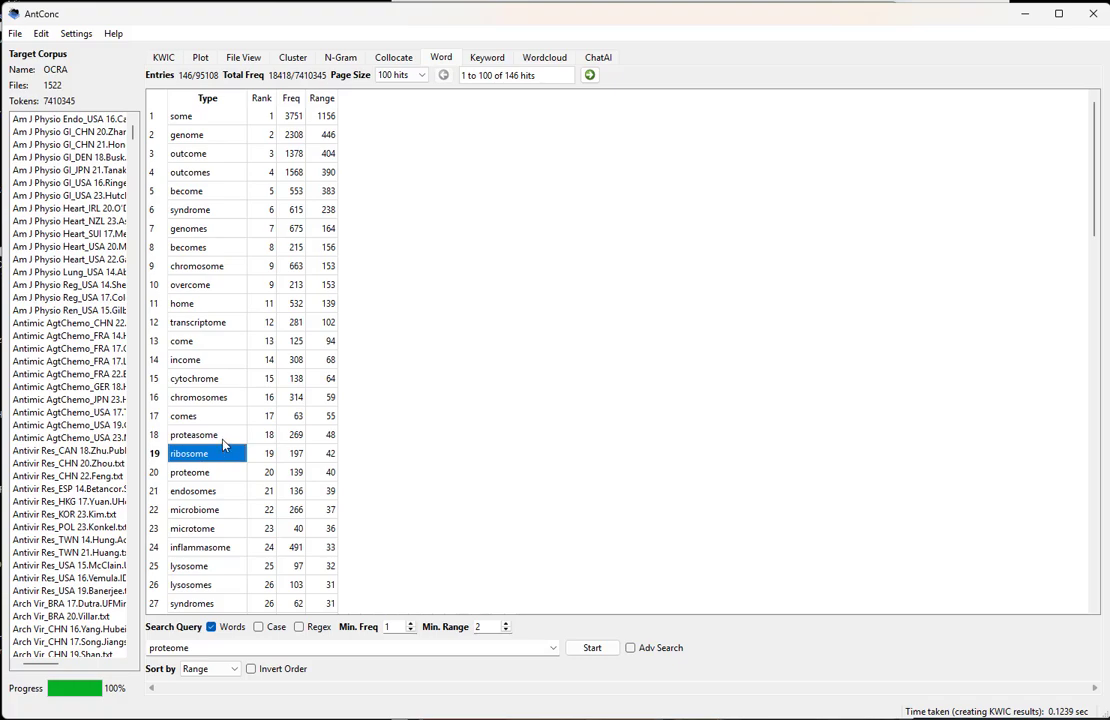
click(221, 470)
scroll(218, 490, down, 3)
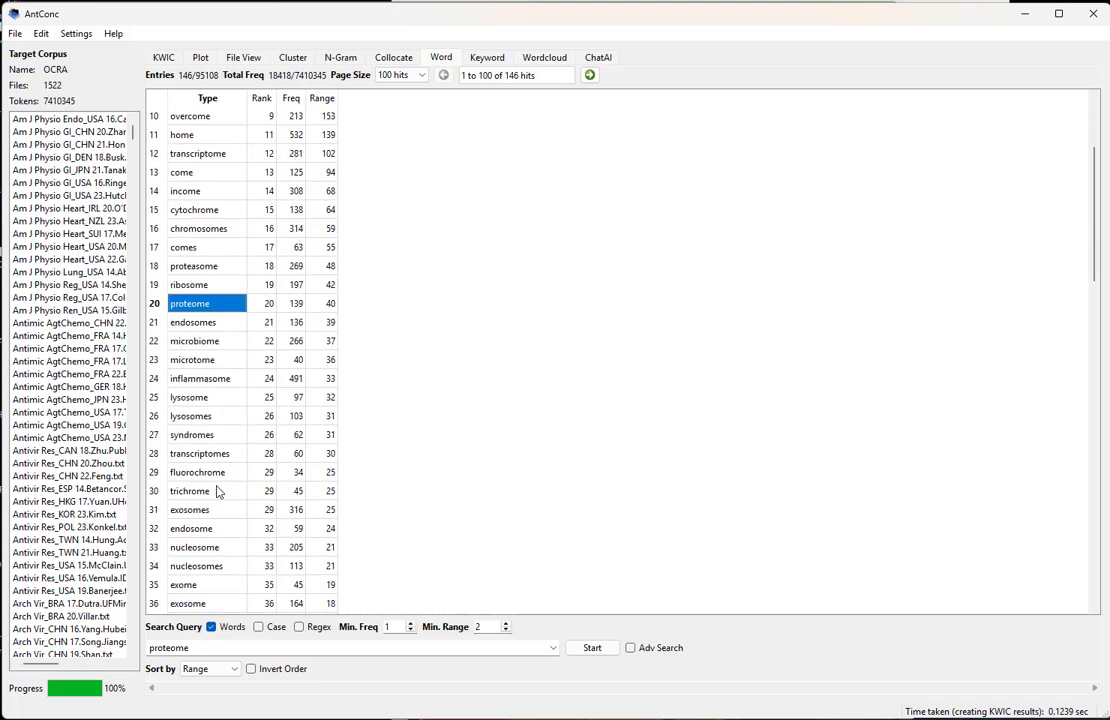
scroll(215, 480, up, 3)
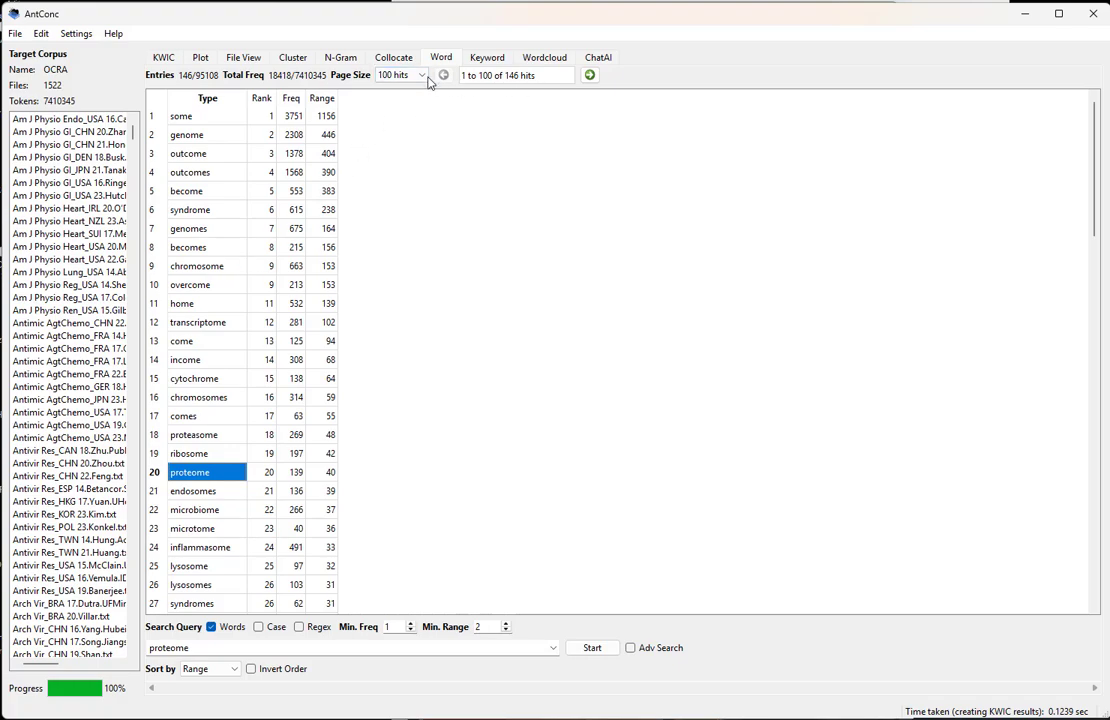
Set the word list's page size to 500 hits and copy the entire table
scroll(320, 410, down, 20)
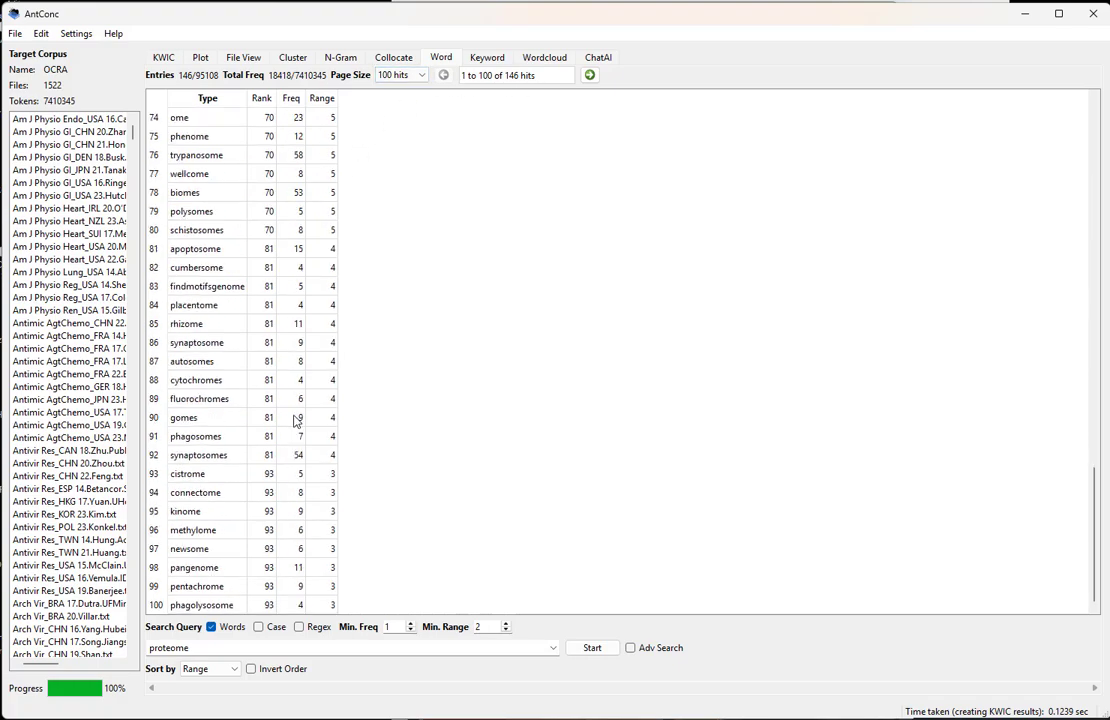
scroll(295, 425, up, 20)
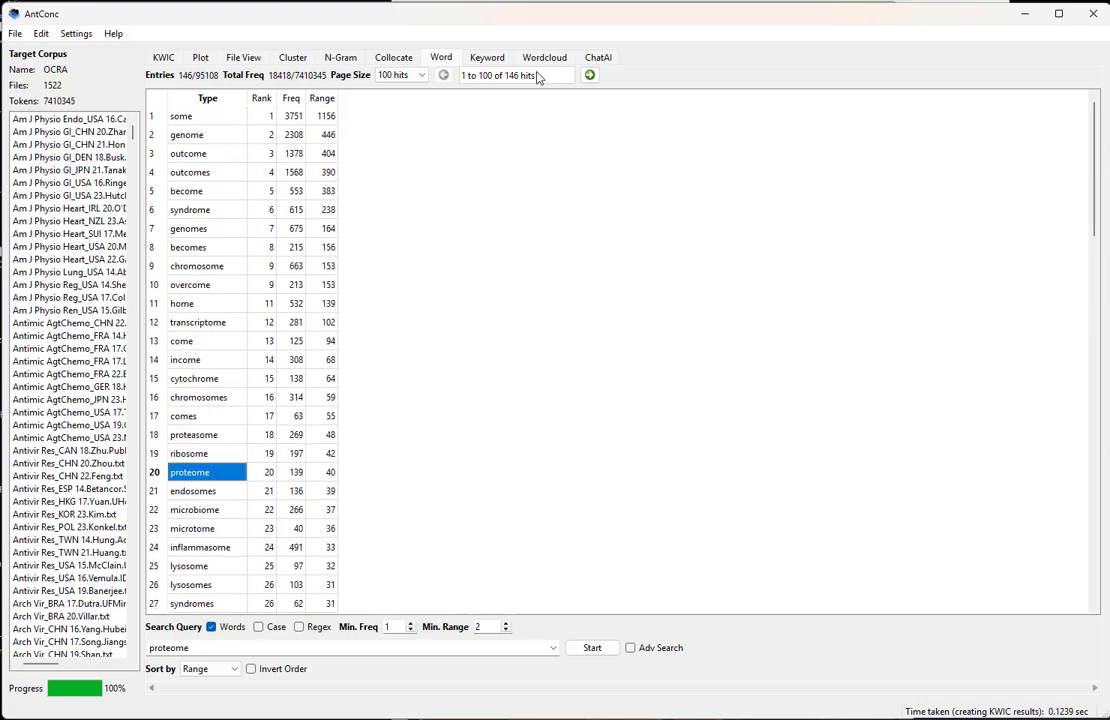
click(426, 79)
click(400, 128)
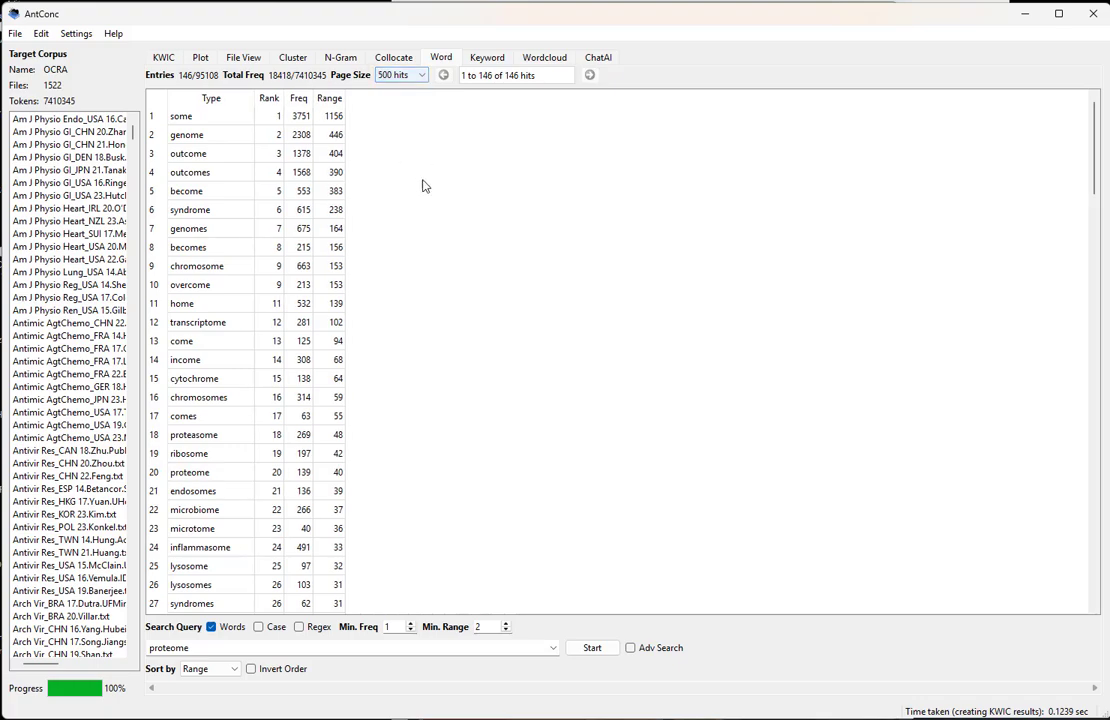
click(157, 101)
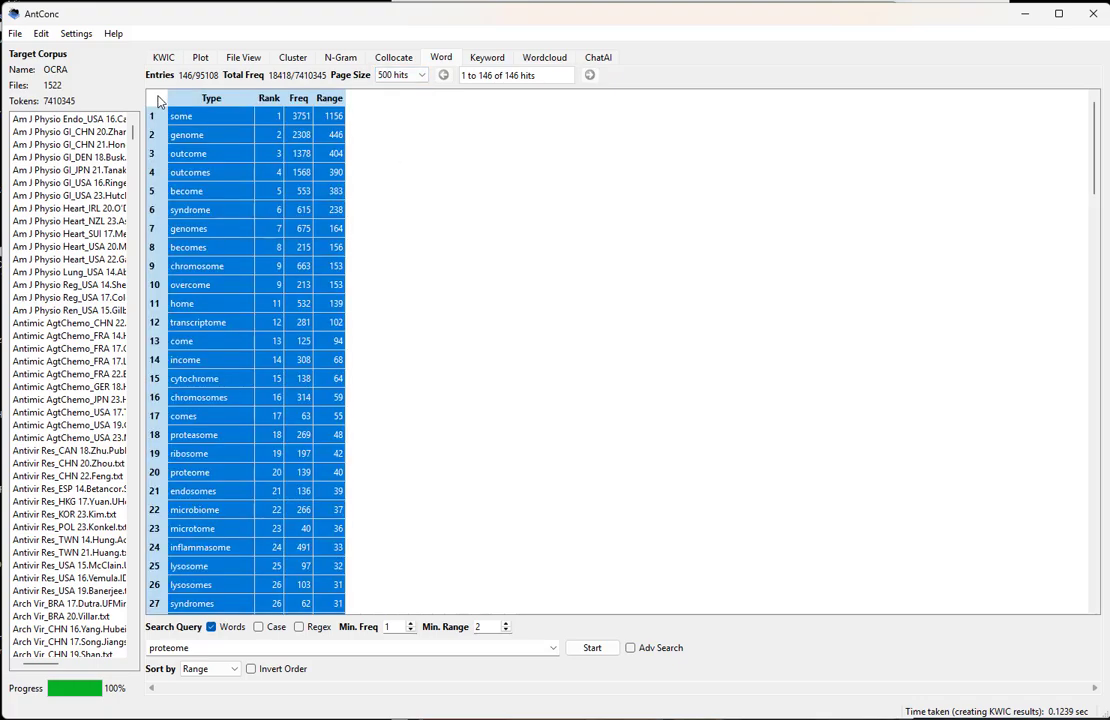
Switch to Excel and paste the copied word list into a new sheet starting at B4
key(alt+Tab)
key(alt+Tab)
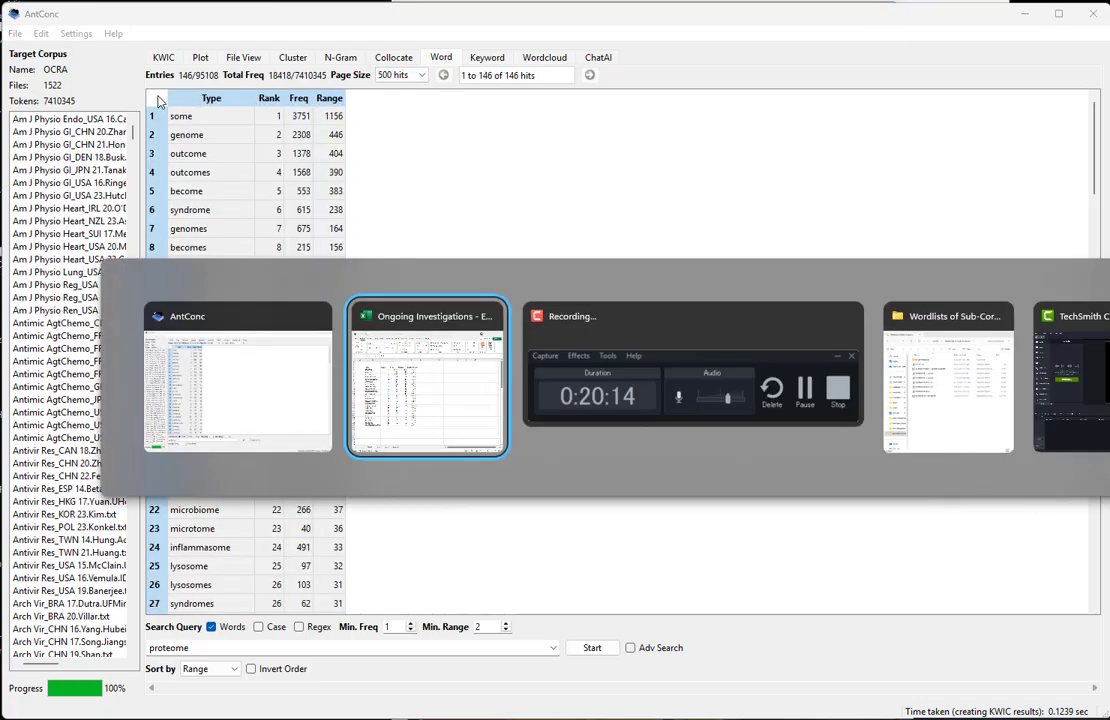
key(alt+shift+Tab)
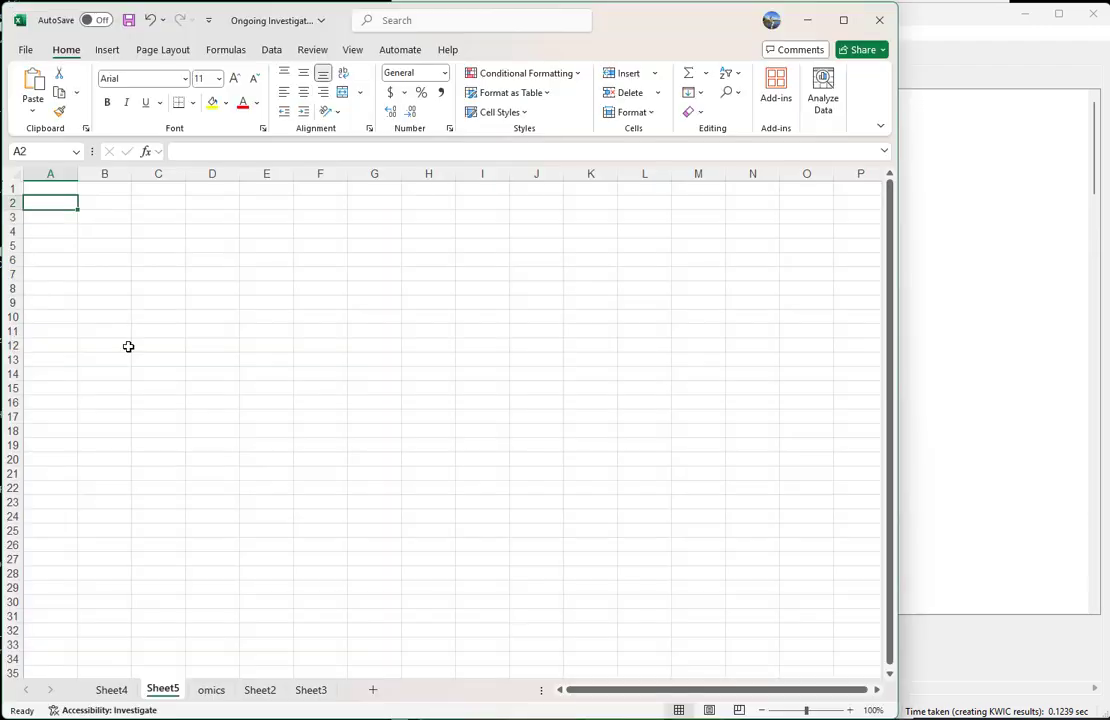
key(Down)
key(Down)
key(Right)
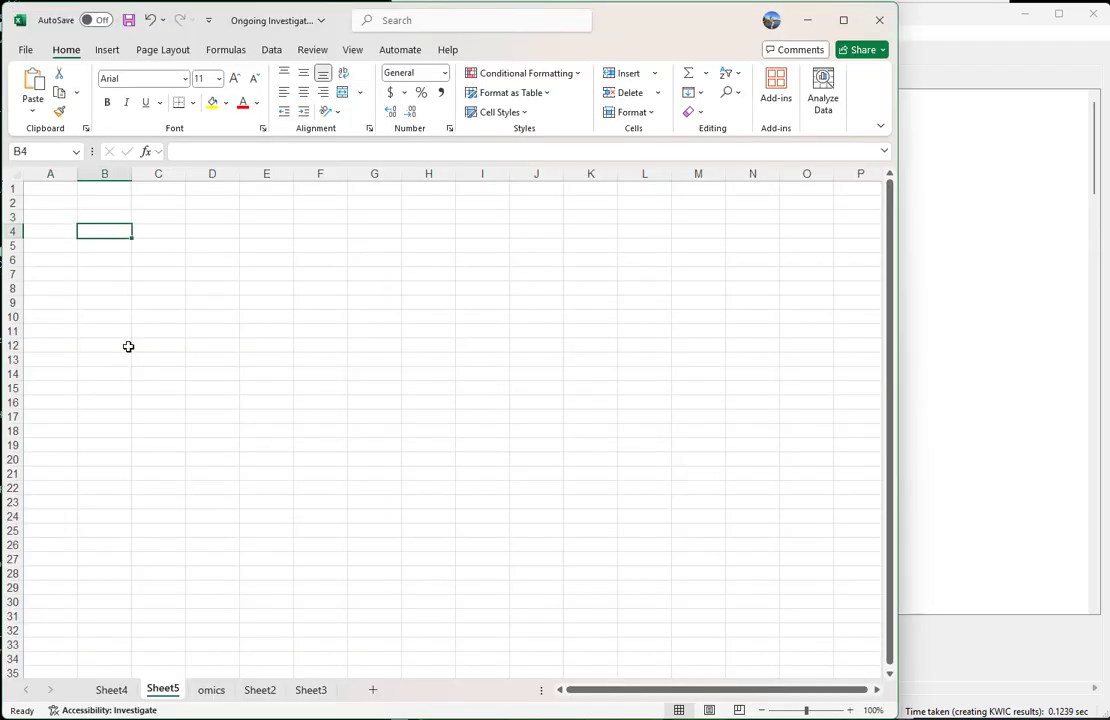
key(ctrl+v)
key(Tab)
key(shift+space)
key(Right)
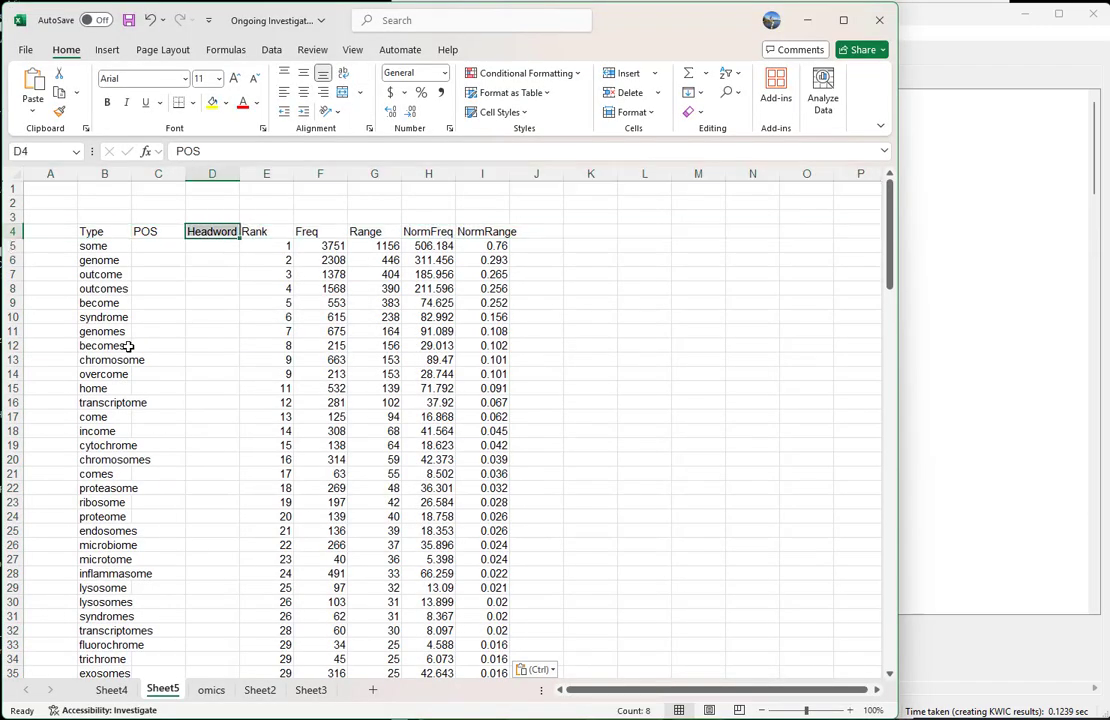
key(Left)
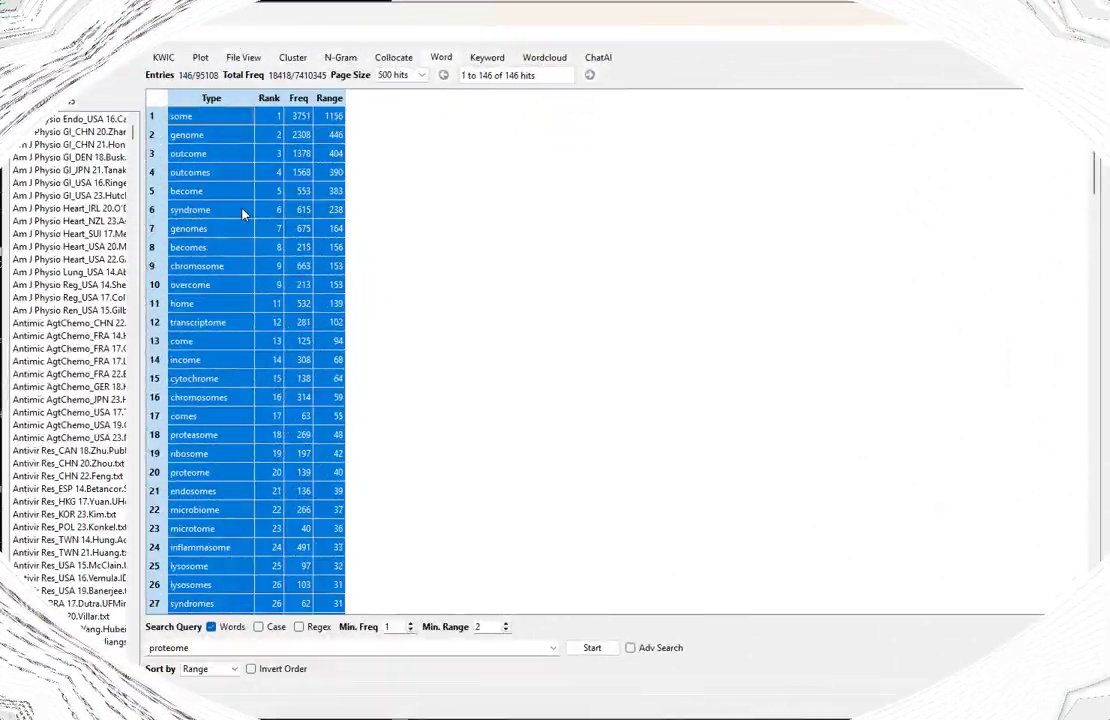
Switch back to AntConc and generate a word list for the query "fetal||fetus"
click(450, 172)
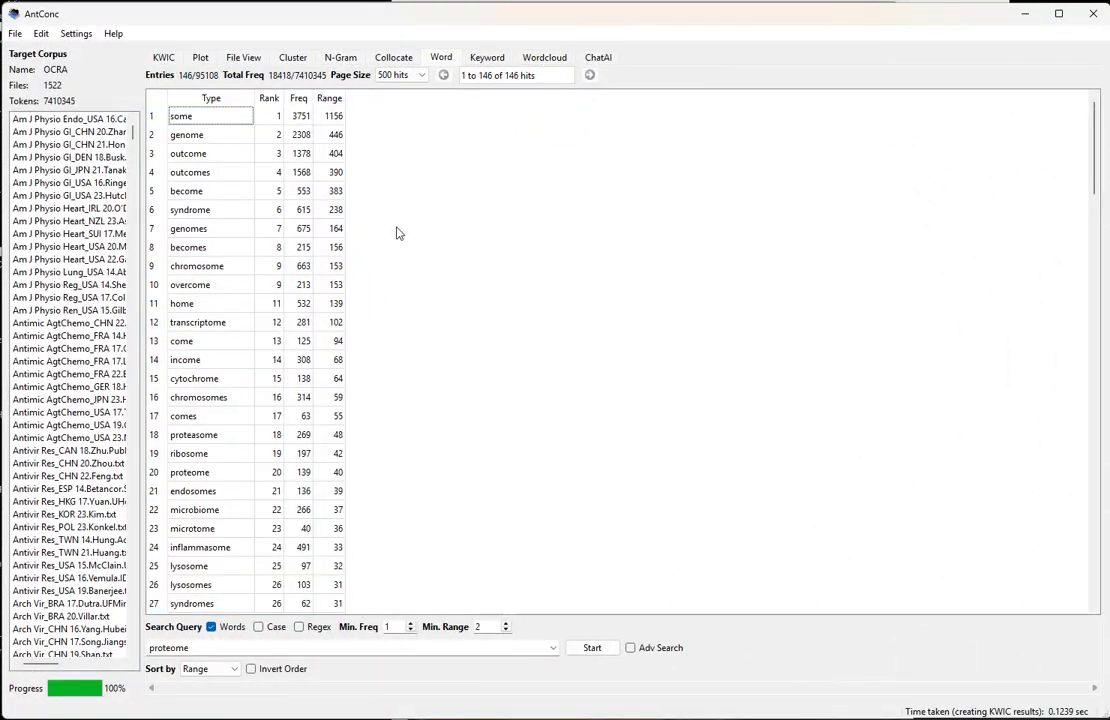
double_click(226, 648)
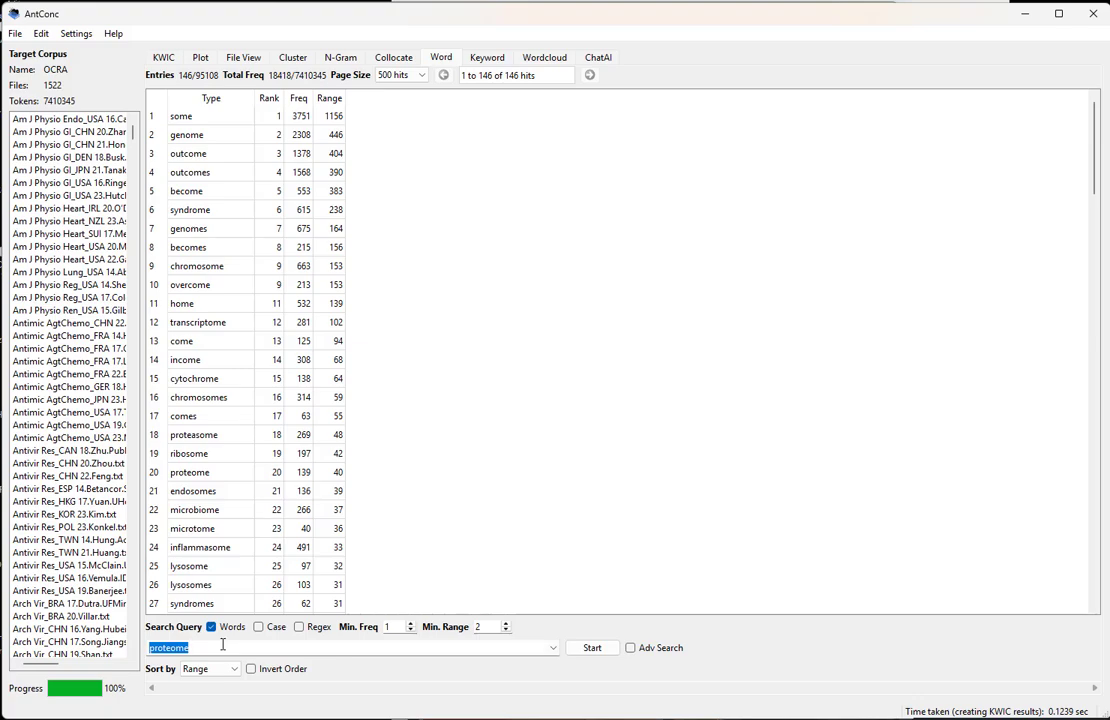
text(fetal)
text("")
key(BackSpace)
key(BackSpace)
text(||fetus)
key(Return)
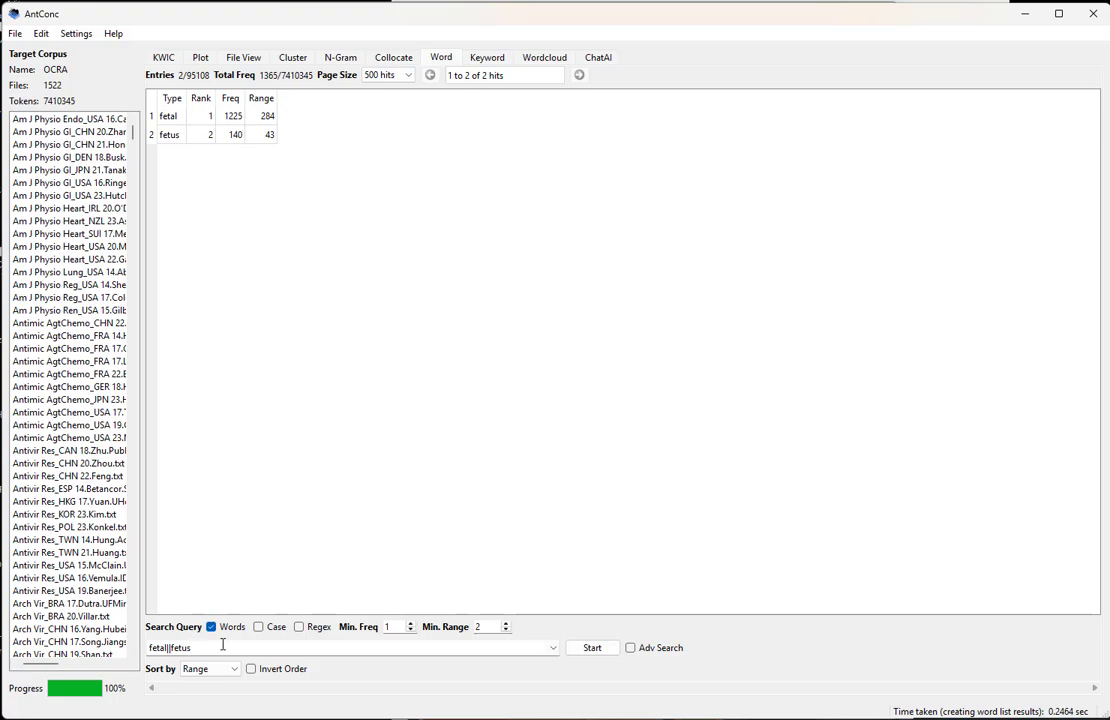
Replace the query with "f*et*" and generate the word list to include spelling variants
key(BackSpace)
key(BackSpace)
key(BackSpace)
key(BackSpace)
key(BackSpace)
key(BackSpace)
key(BackSpace)
key(BackSpace)
key(BackSpace)
key(BackSpace)
text(*et)
key(Left)
key(Left)
key(shift+Left)
key(End)
text(*)
key(Return)
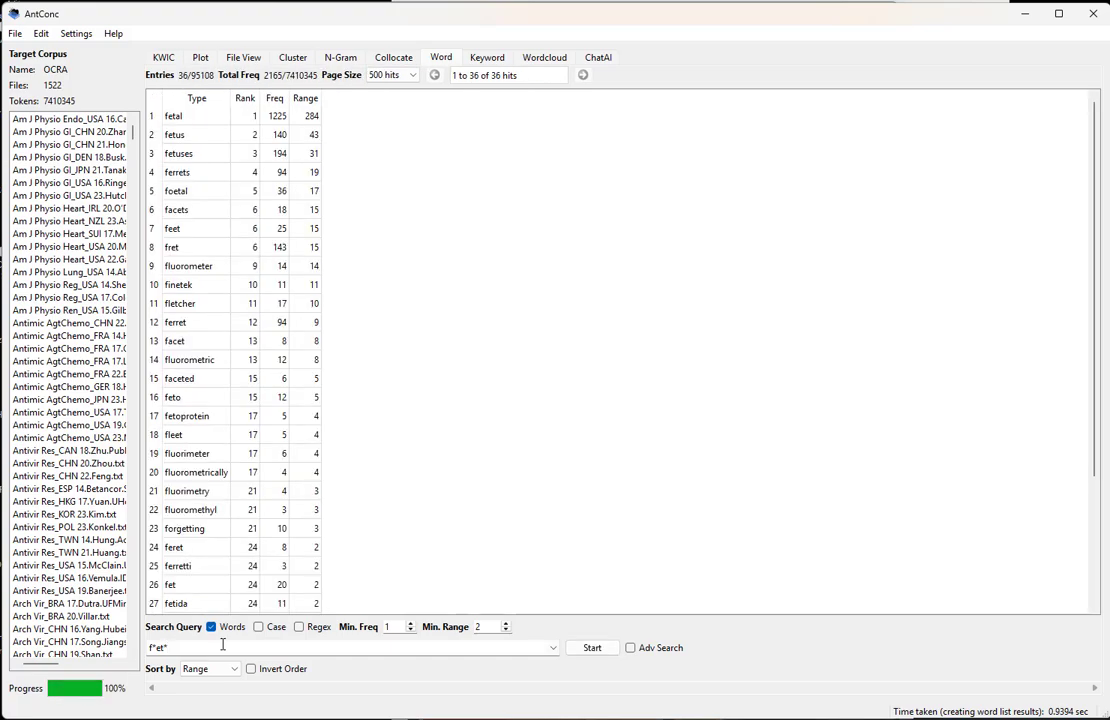
Look through the "f*et*" word list for forms related to "fetus", including "fetuses", "foetal", "feto" and "foetus"
click(210, 155)
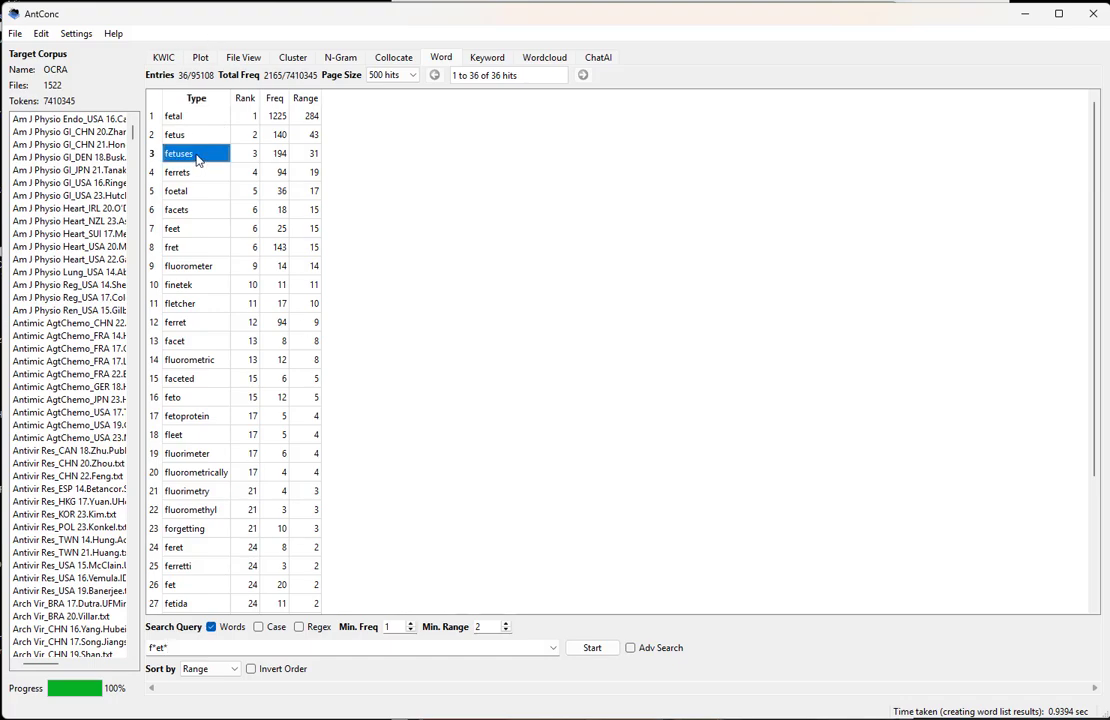
click(201, 196)
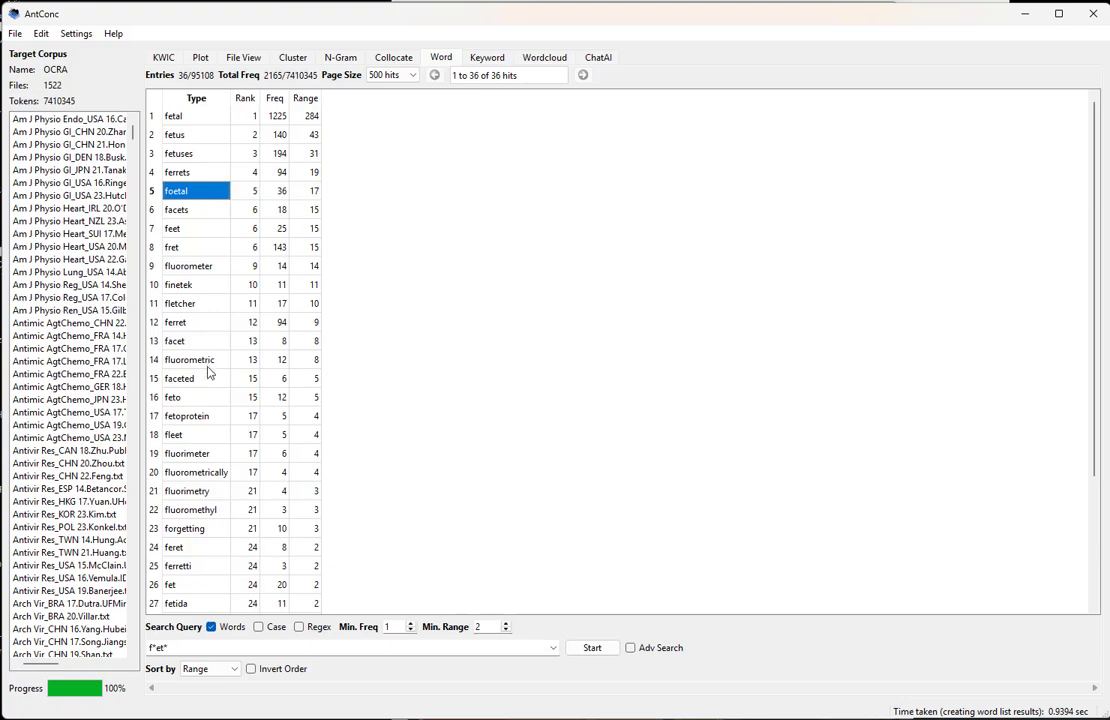
click(204, 397)
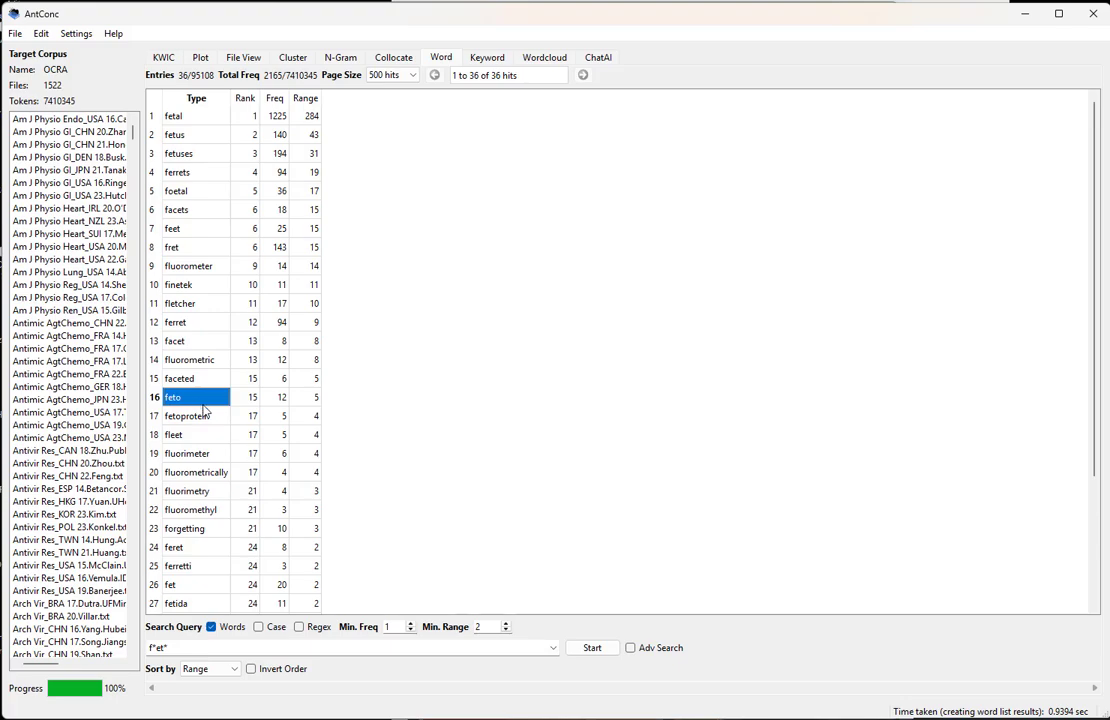
scroll(200, 380, down, 2)
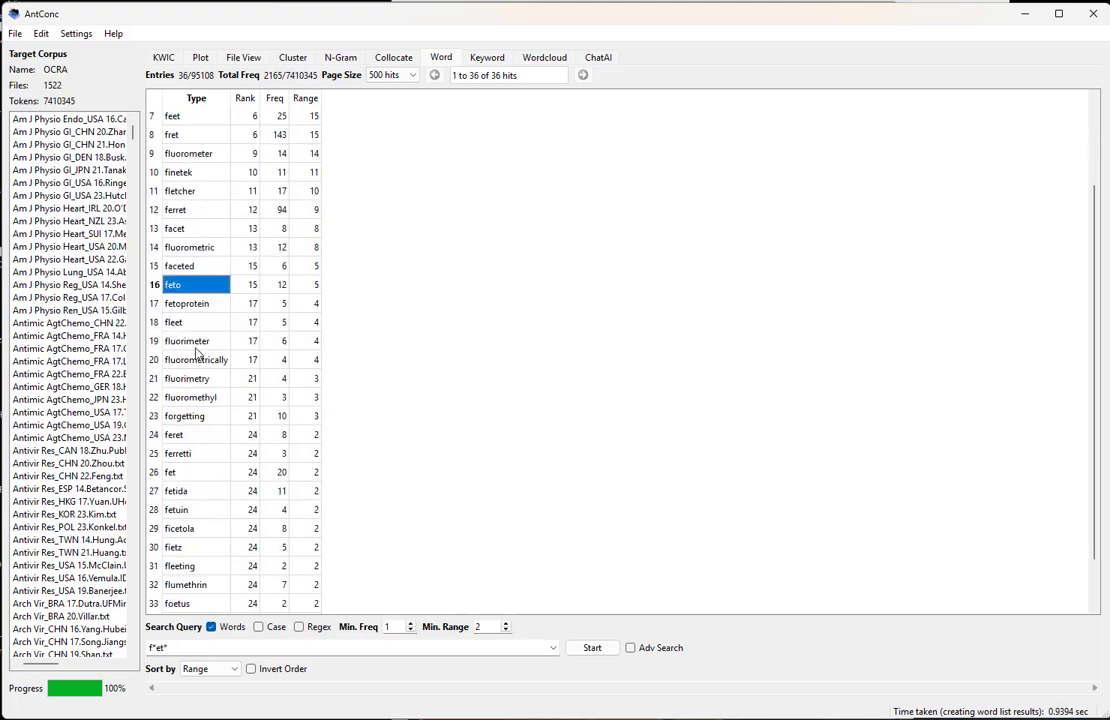
scroll(202, 530, down, 1)
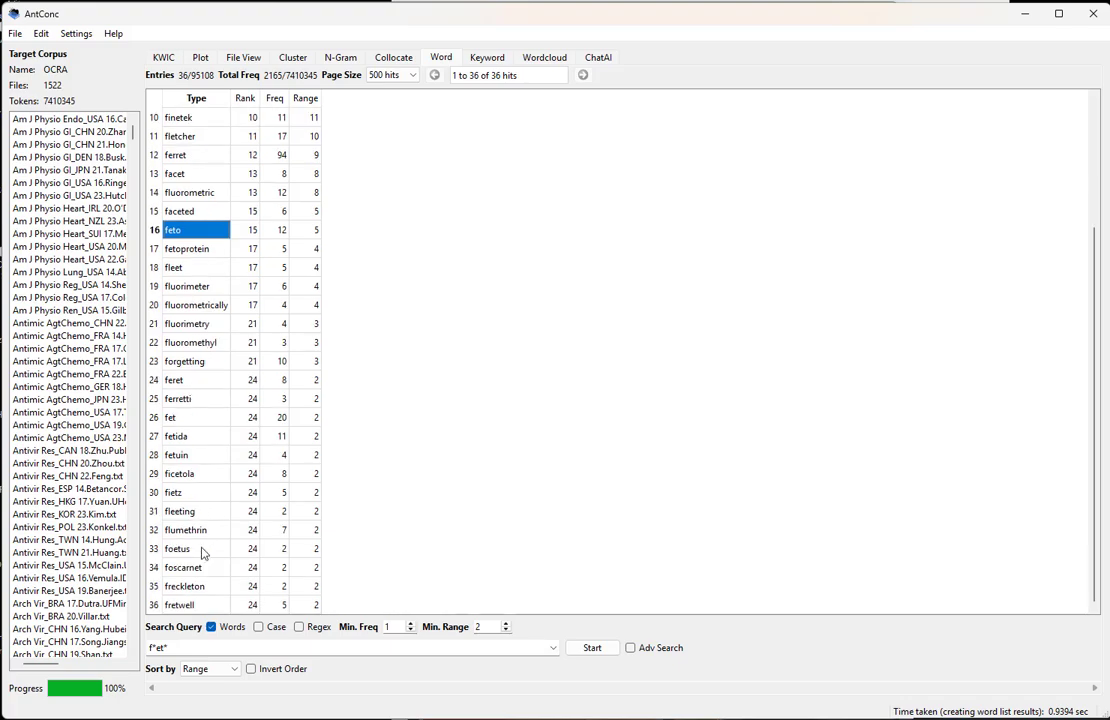
Select and copy the fetus-related forms "foetus", "feto", "fetuses", "fetus", "fetal", "foetal" and "fetoprotein" in the word list
click(200, 550)
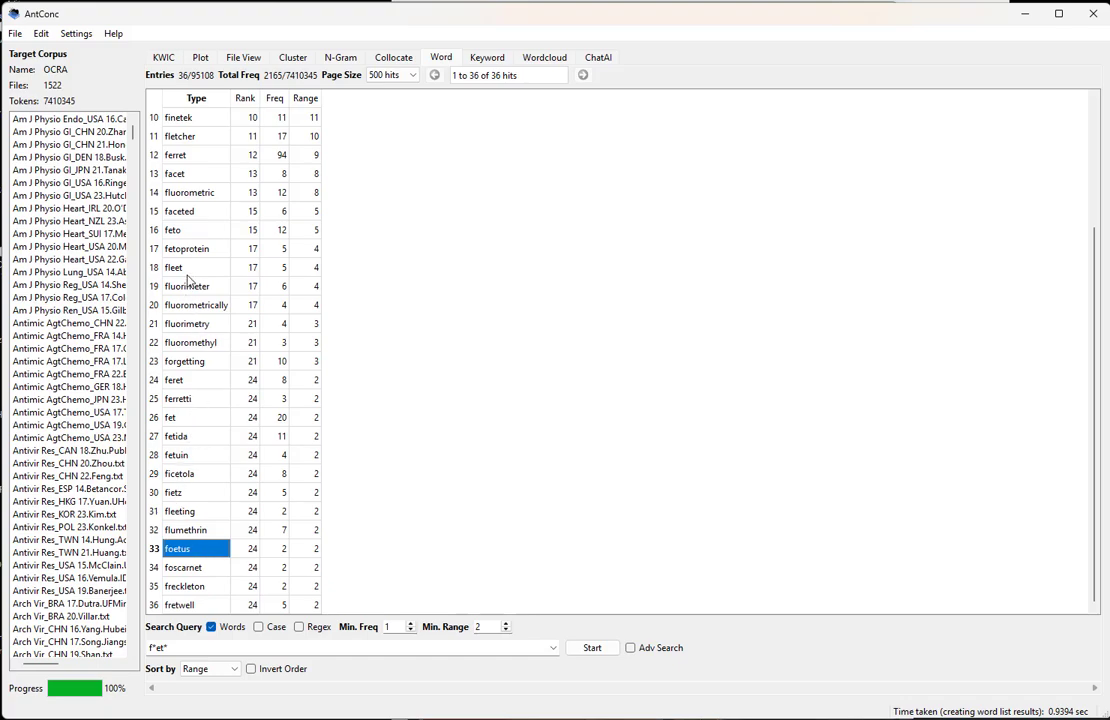
ctrl+click(190, 230)
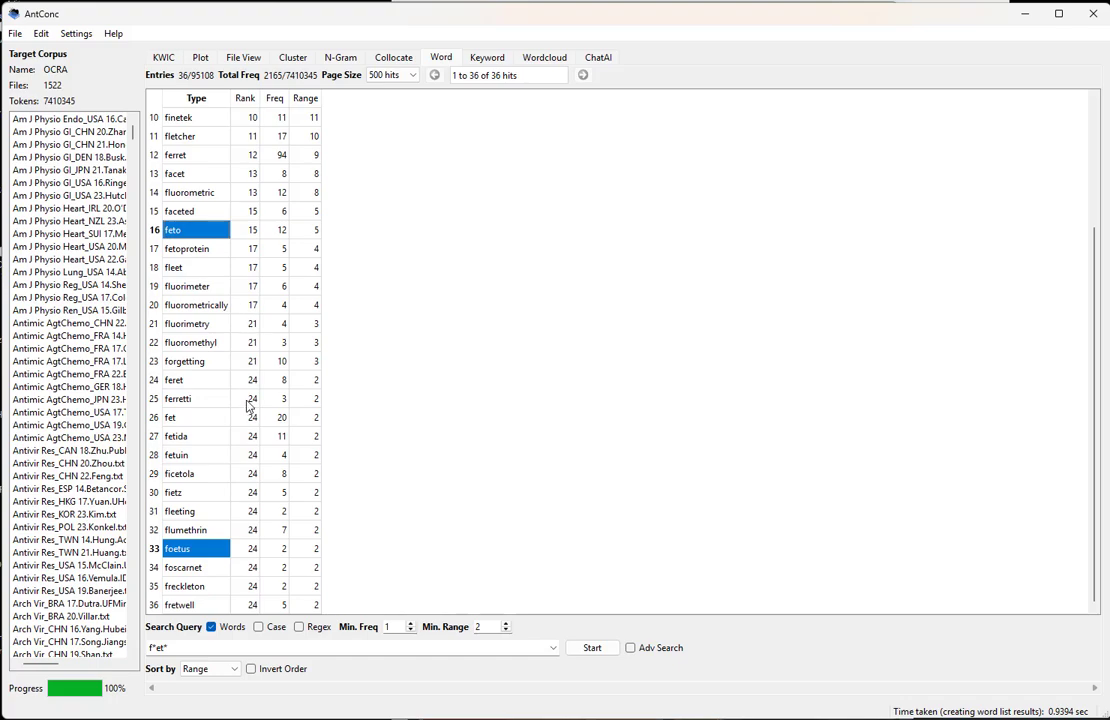
scroll(248, 402, up, 3)
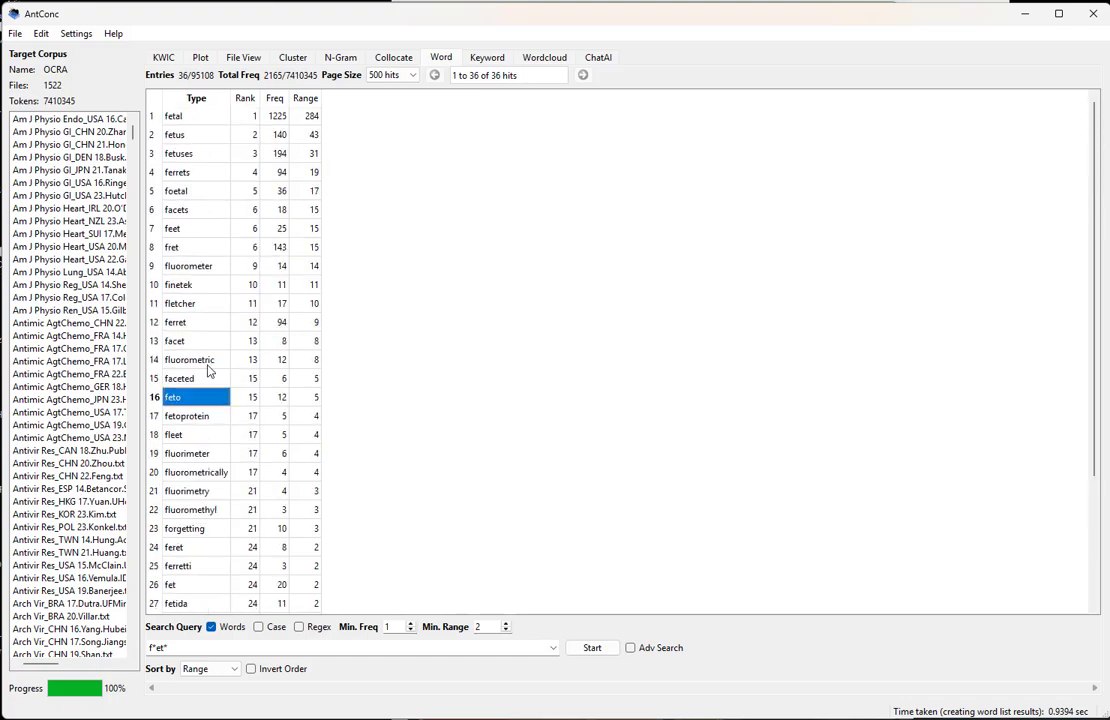
ctrl+click(201, 153)
ctrl+click(205, 134)
ctrl+click(200, 115)
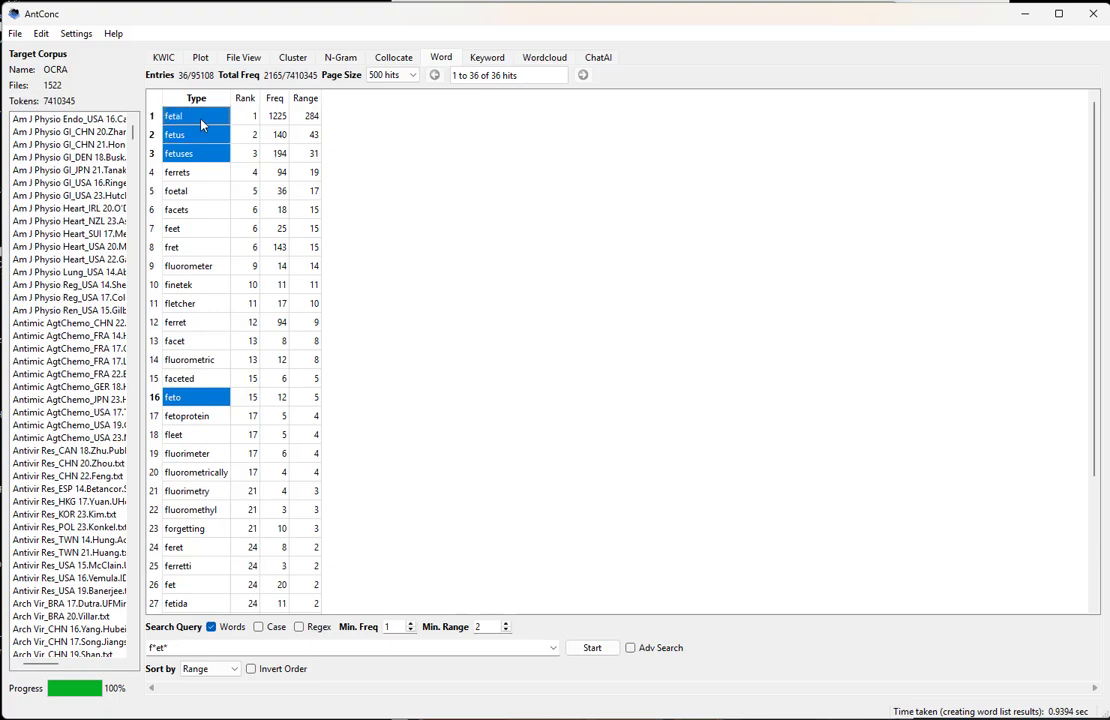
ctrl+click(212, 190)
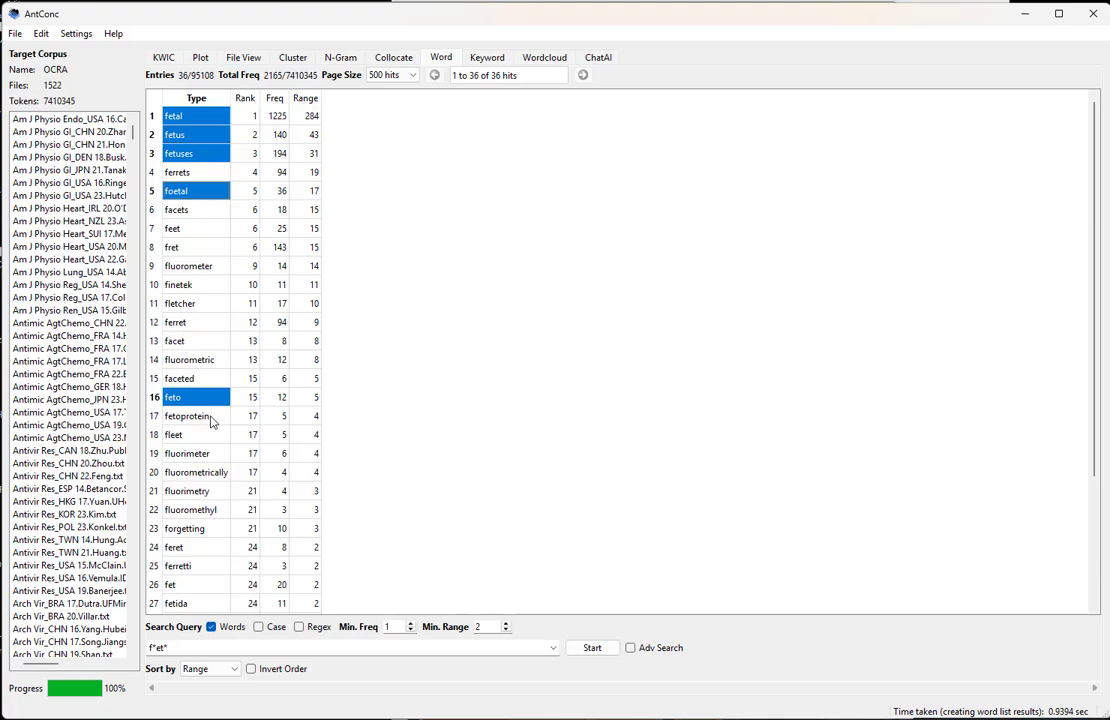
ctrl+click(209, 418)
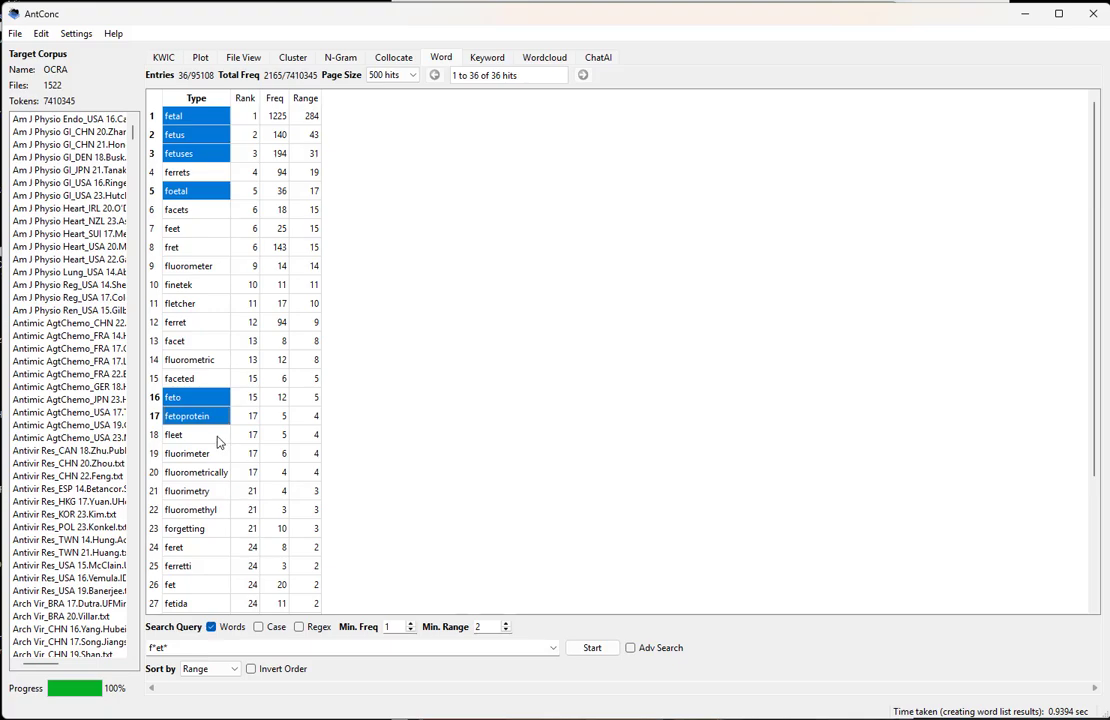
Replace the "f*et*" search query with the copied word forms
triple_click(186, 647)
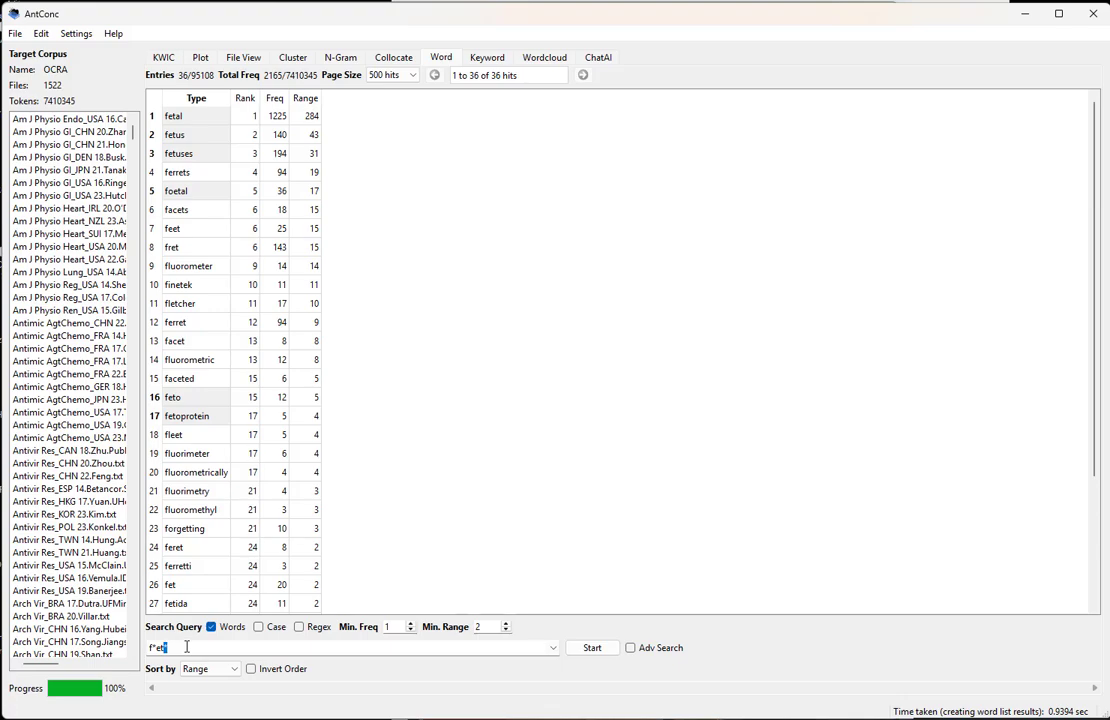
key(BackSpace)
key(BackSpace)
key(BackSpace)
key(BackSpace)
key(BackSpace)
text(Type fetal fetus fetuses foetal    feto fetoprotein    foetus)
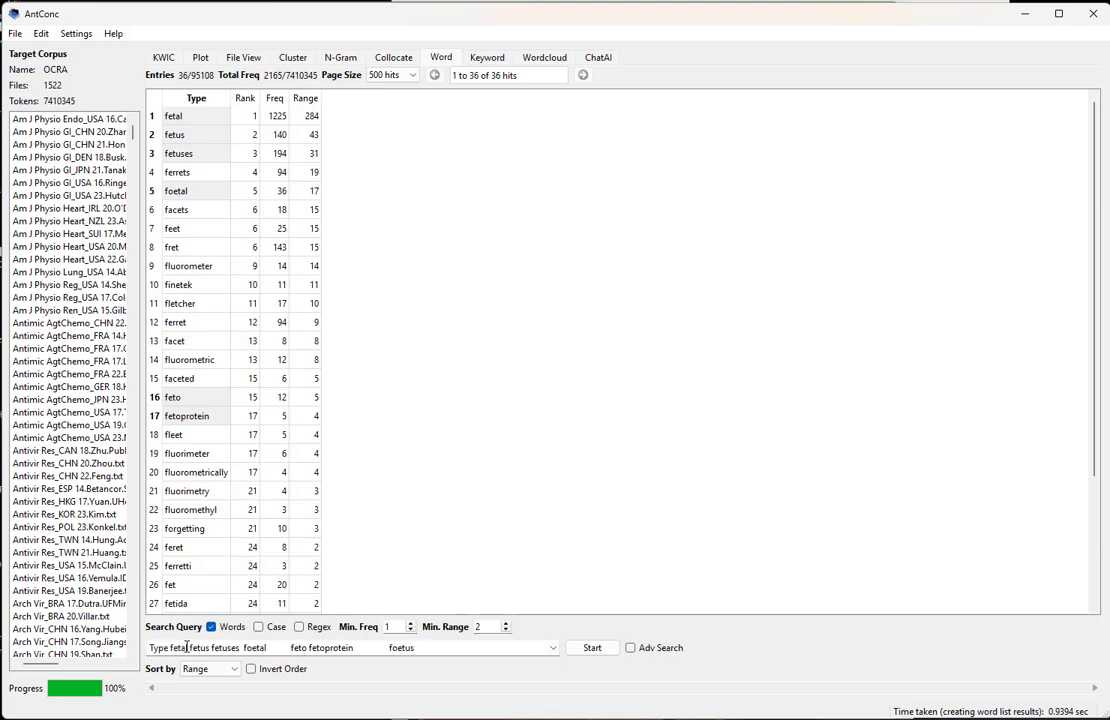
Edit the query to "fetal||fetus||fetuses||foetal||feto||fetoprotein||foetus", removing the "Type" heading, and generate the word list to check frequency and range
key(ctrl+Left)
key(ctrl+shift+Left)
key(shift+Right)
key(shift+Right)
key(shift+Right)
key(shift+Right)
key(shift+Right)
key(shift+Right)
key(shift+Right)
key(shift+Right)
key(shift+Right)
key(shift+Right)
key(shift+Right)
key(BackSpace)
key(shift+Left)
key(ctrl+Left)
text(|)
key(ctrl+shift+Left)
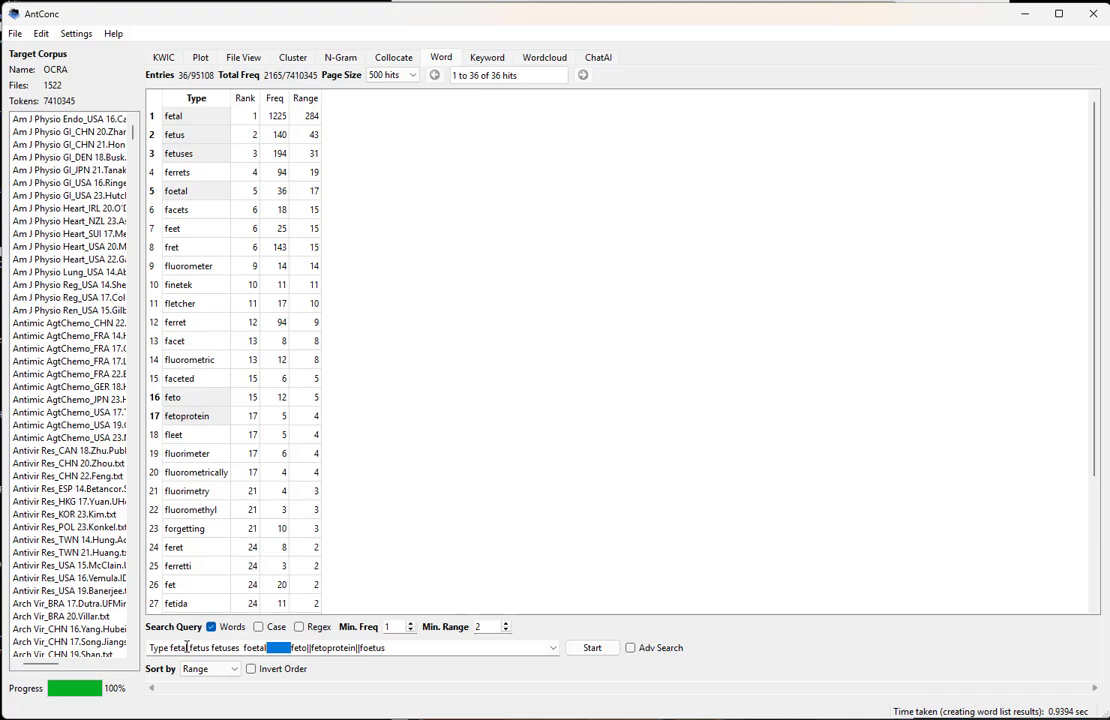
text(||feto)
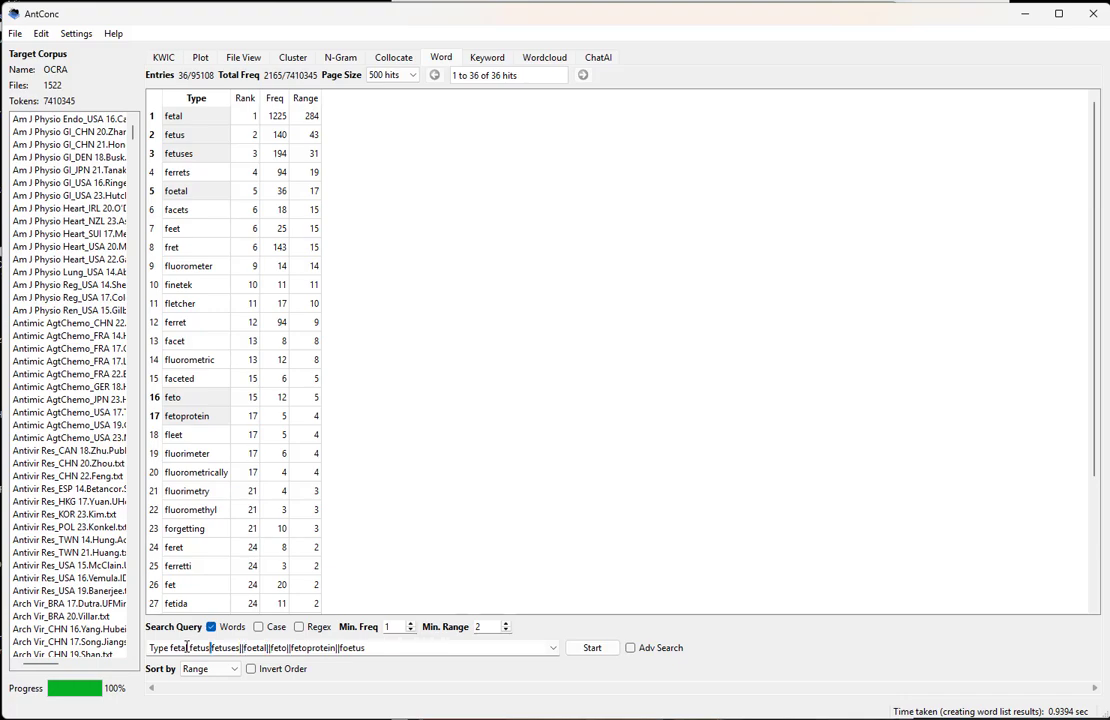
text(|)
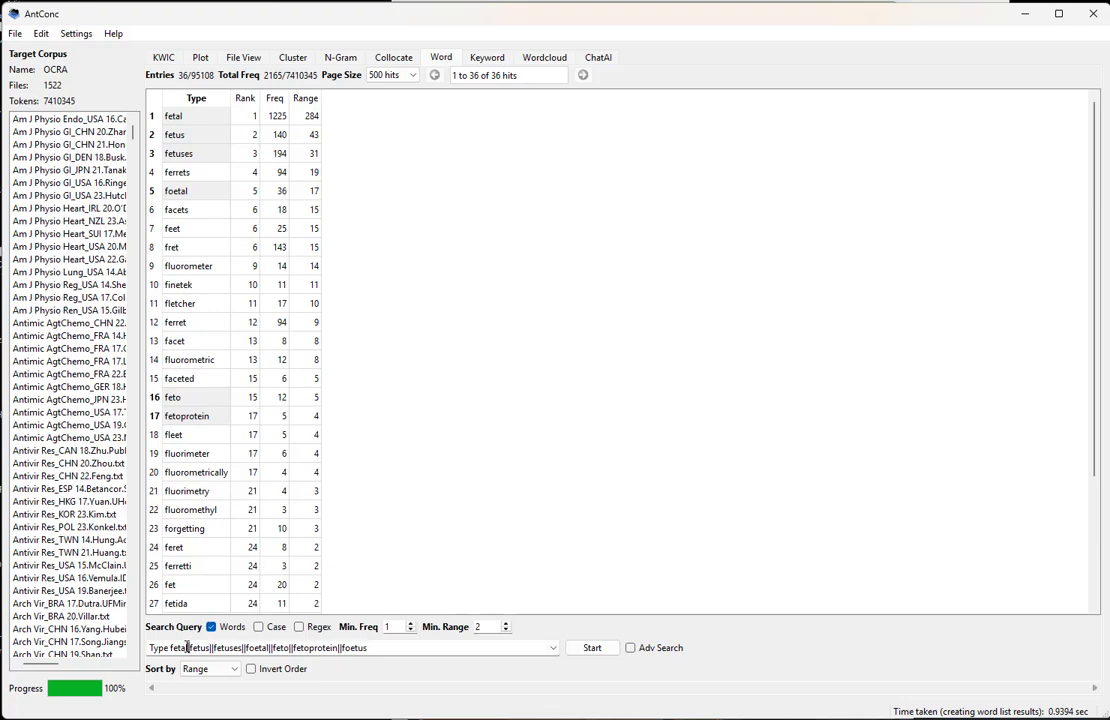
text(|)
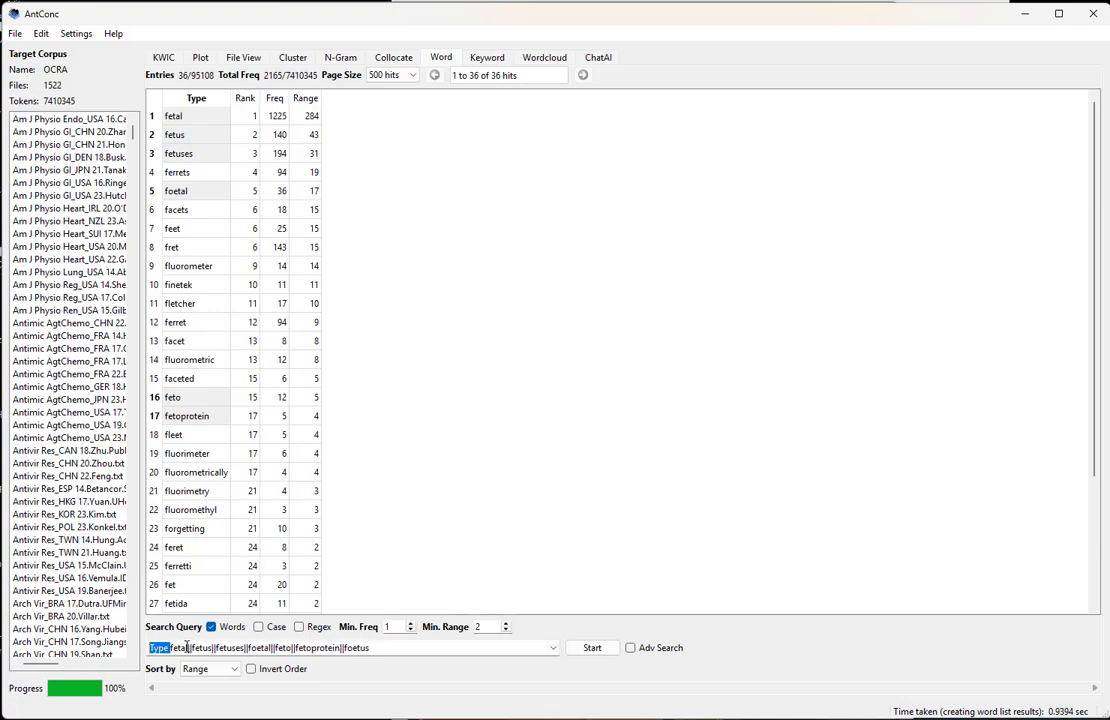
key(Return)
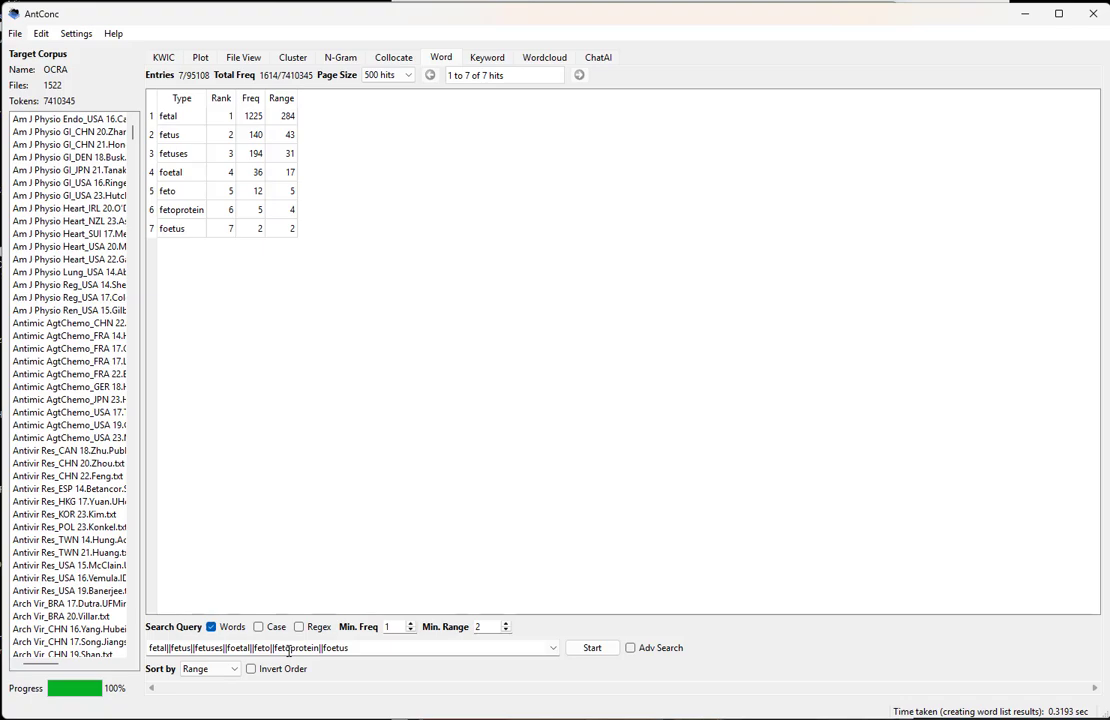
click(262, 120)
click(285, 117)
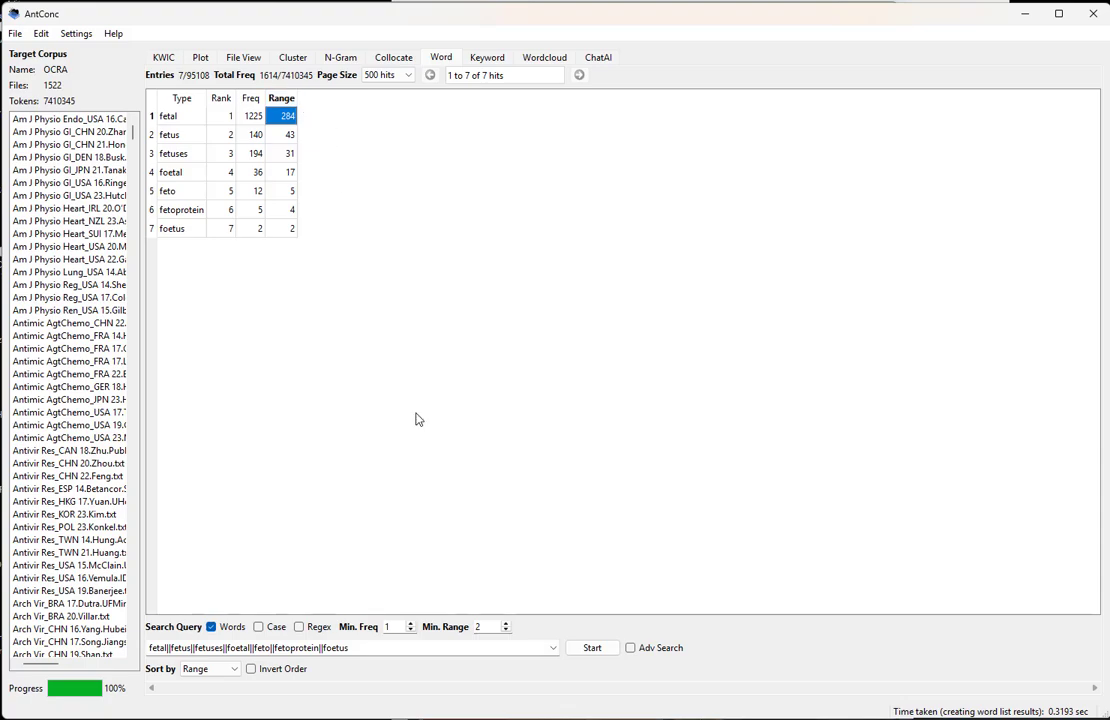
Generate two-word clusters for the same query with the search term on the left, sorted by range with a minimum range of 2
click(339, 367)
click(293, 57)
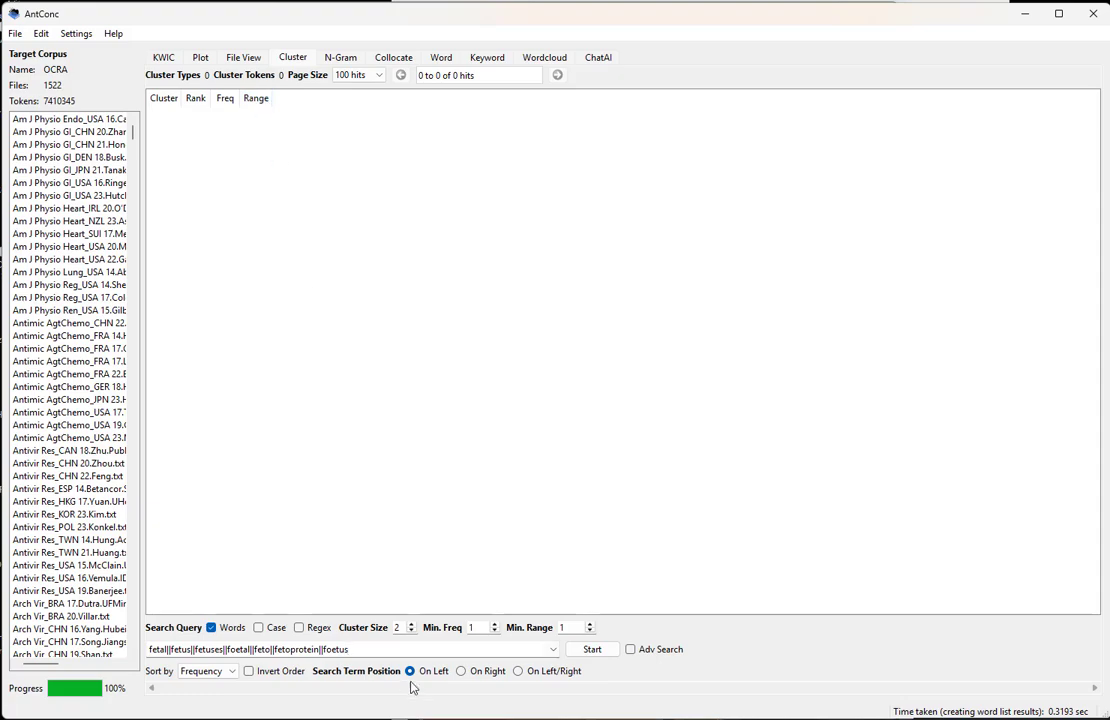
click(414, 650)
click(207, 671)
click(216, 716)
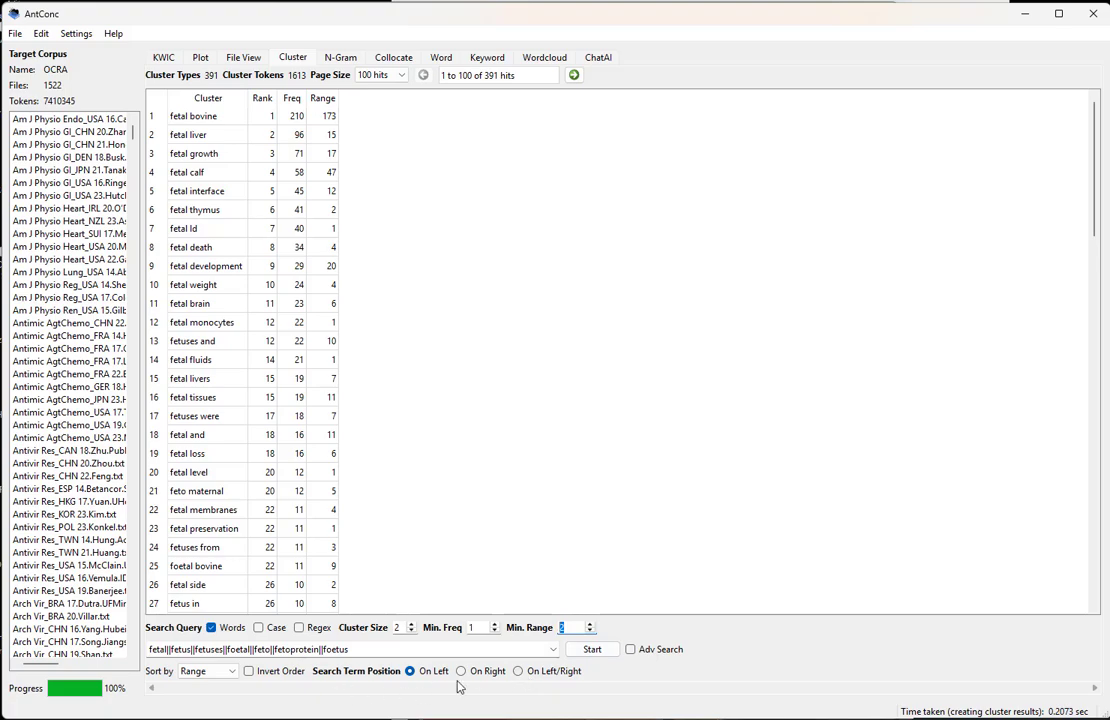
Regenerate the clusters with the search term position On Left/Right, first at cluster size 2 and again at size 3
click(518, 672)
click(589, 650)
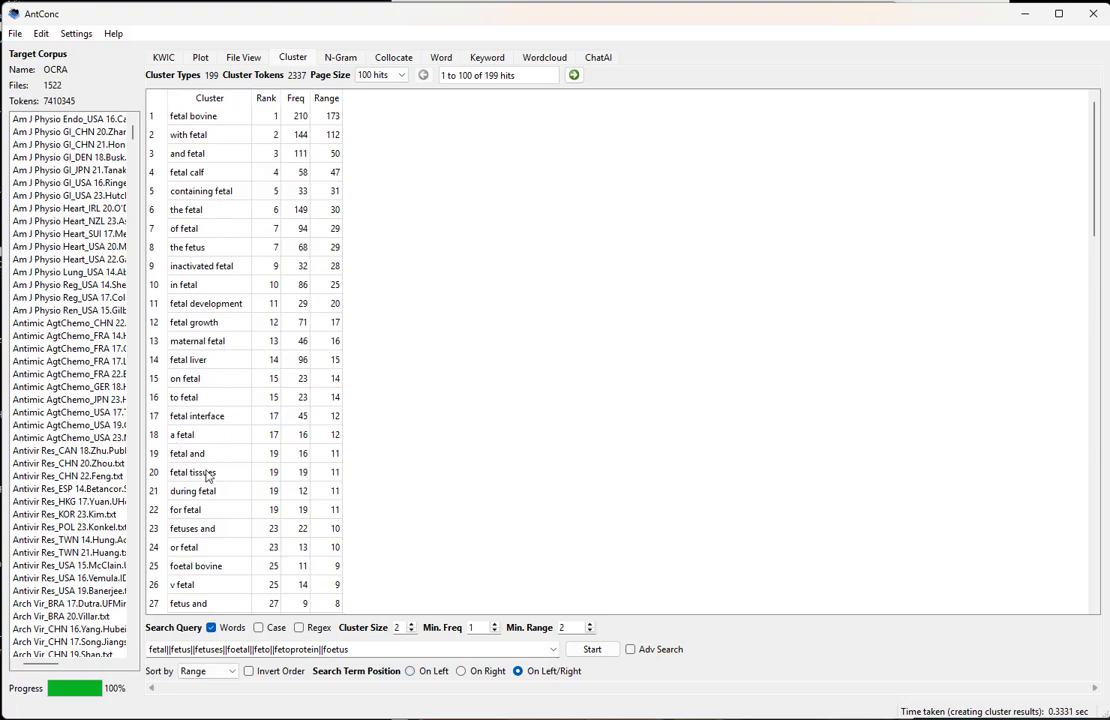
click(410, 624)
click(592, 649)
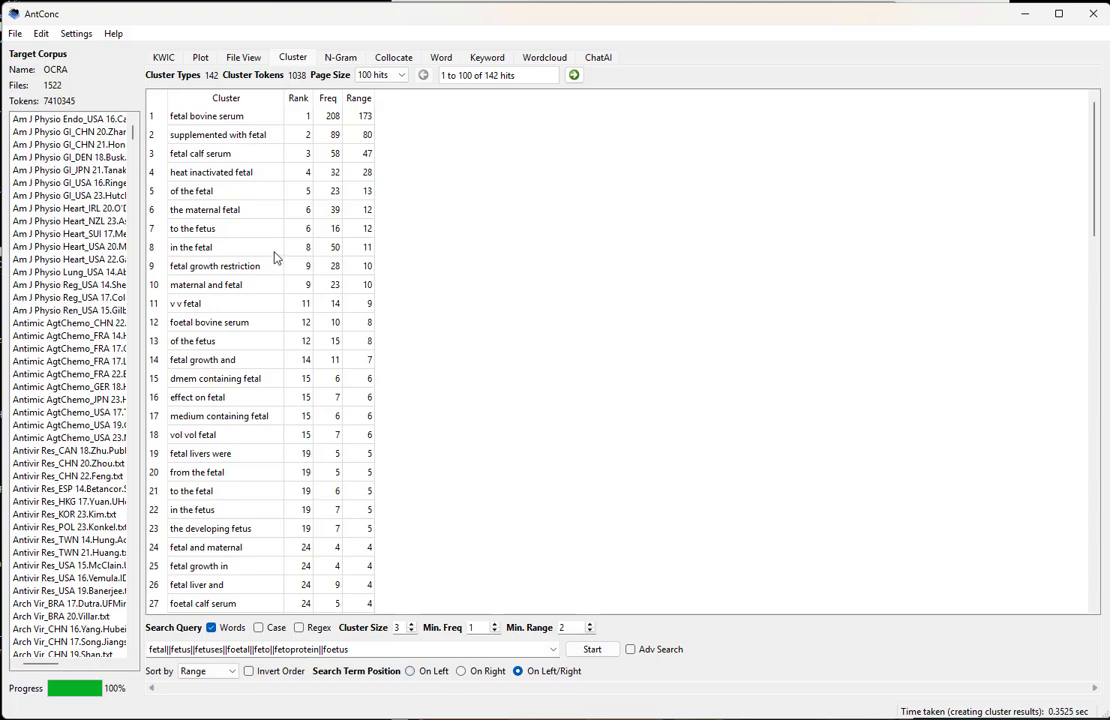
Open the concordance lines for the cluster "maternal and fetal" and widen the File column to review the source files
click(222, 287)
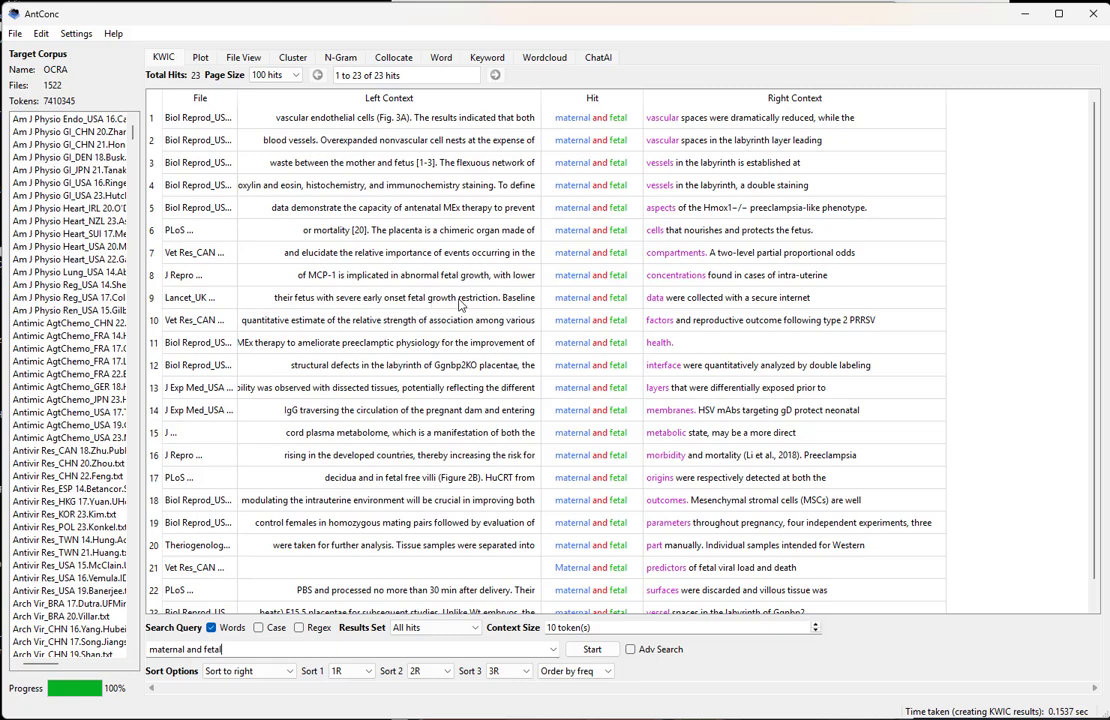
drag(237, 98, 303, 98)
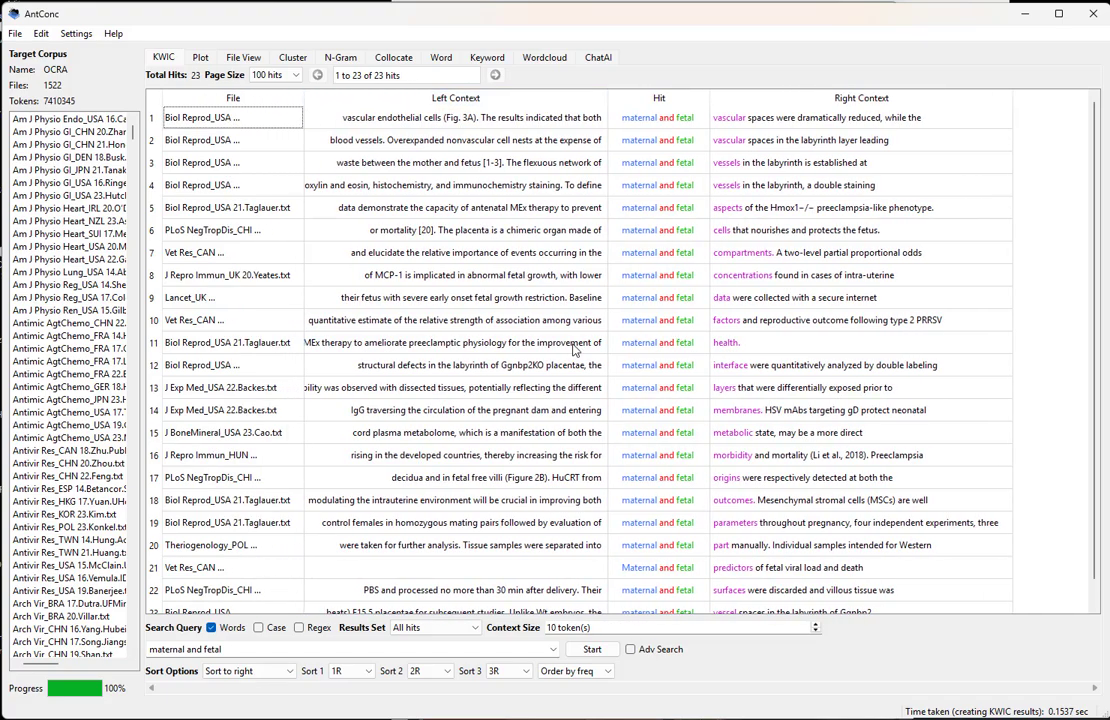
scroll(720, 411, down, 1)
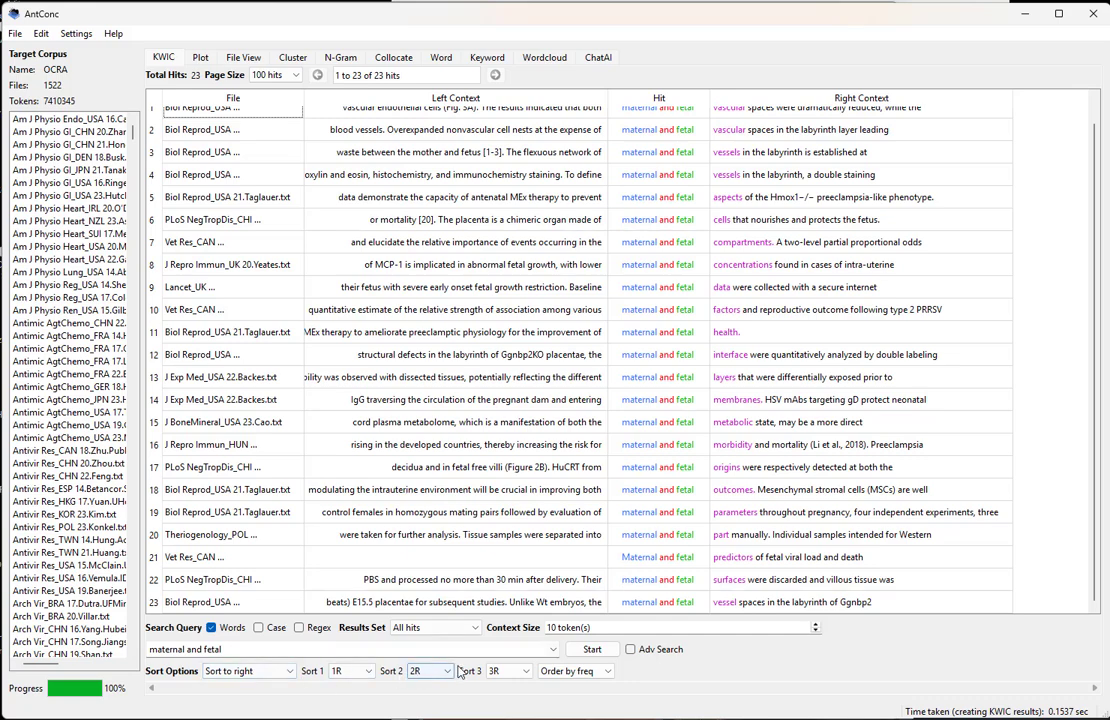
scroll(473, 436, up, 1)
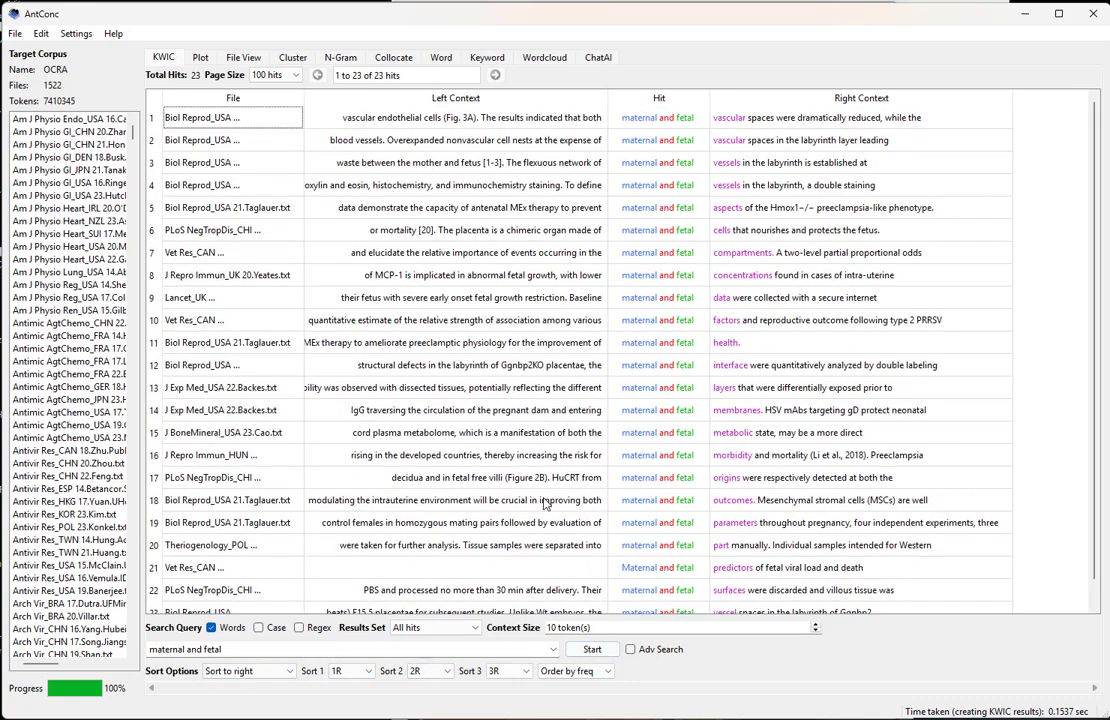
Re-sort the "maternal and fetal" concordance with 1L as the first sort level and review the preceding words
click(369, 671)
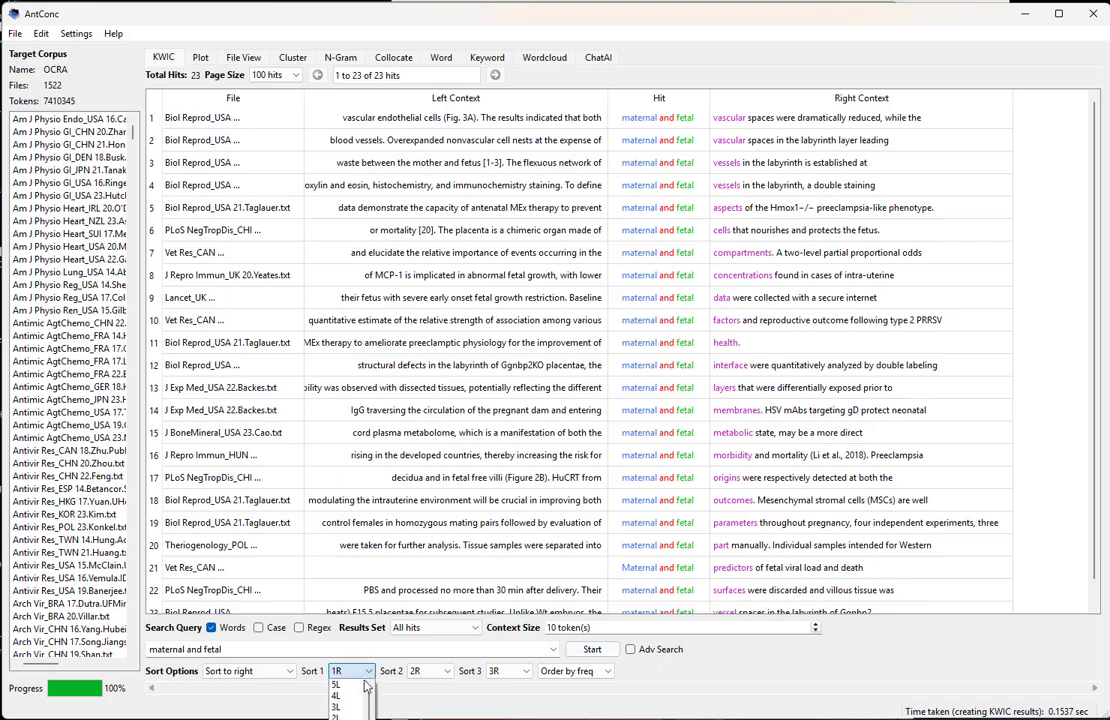
click(345, 690)
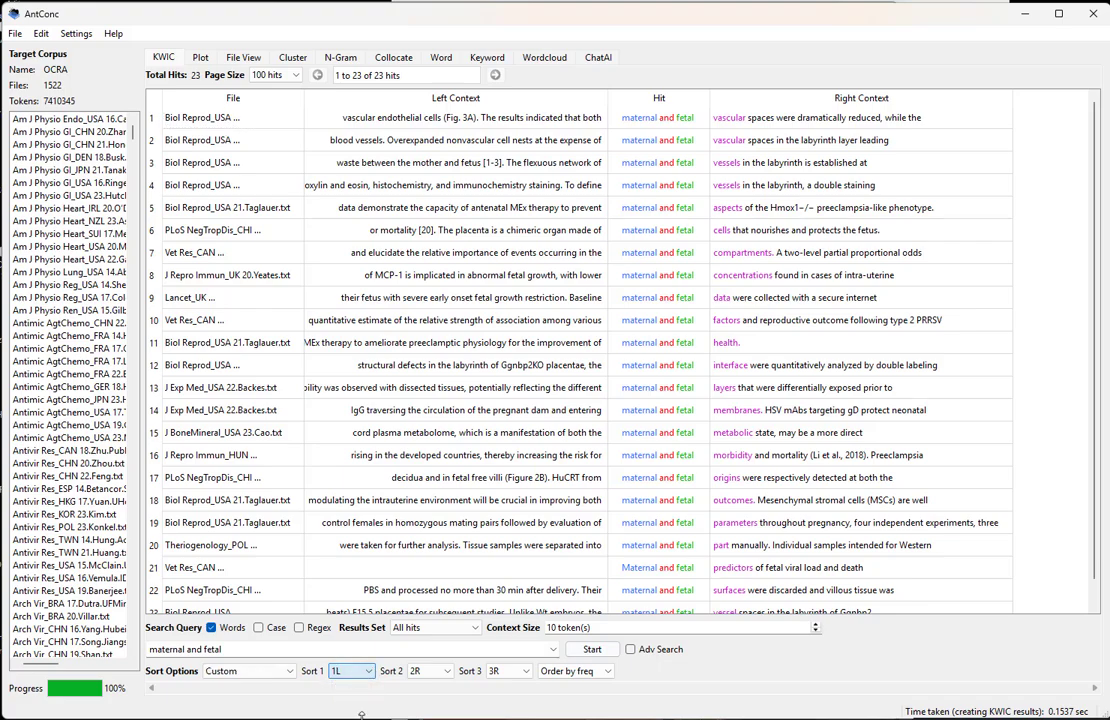
click(590, 649)
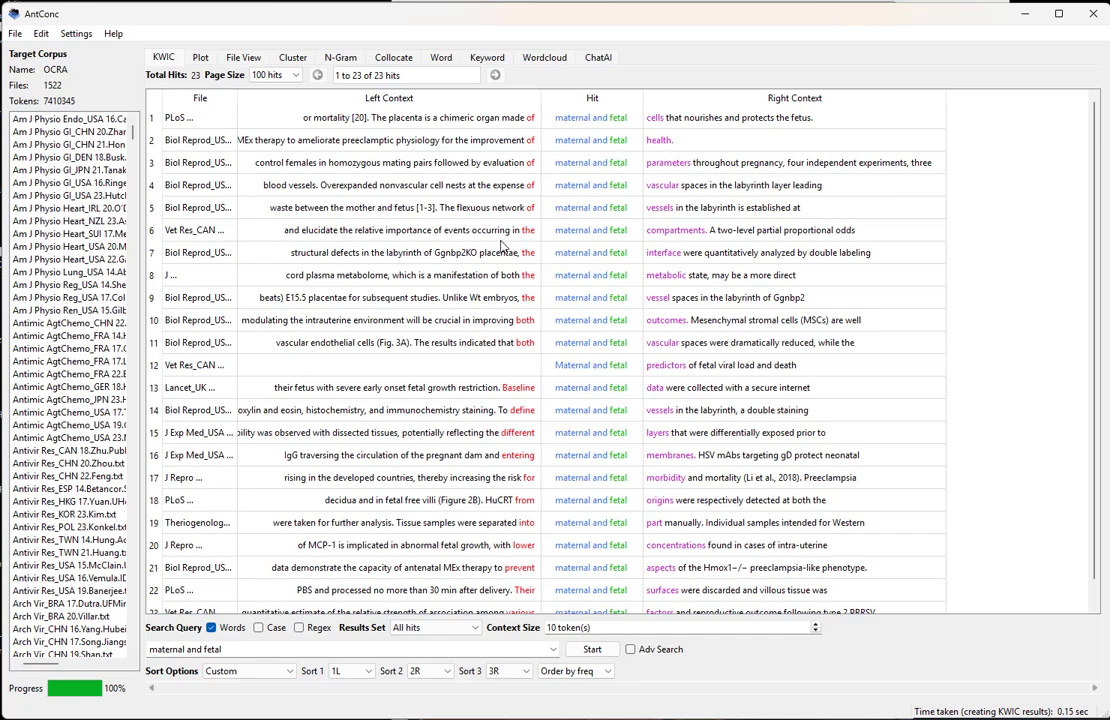
scroll(512, 320, down, 1)
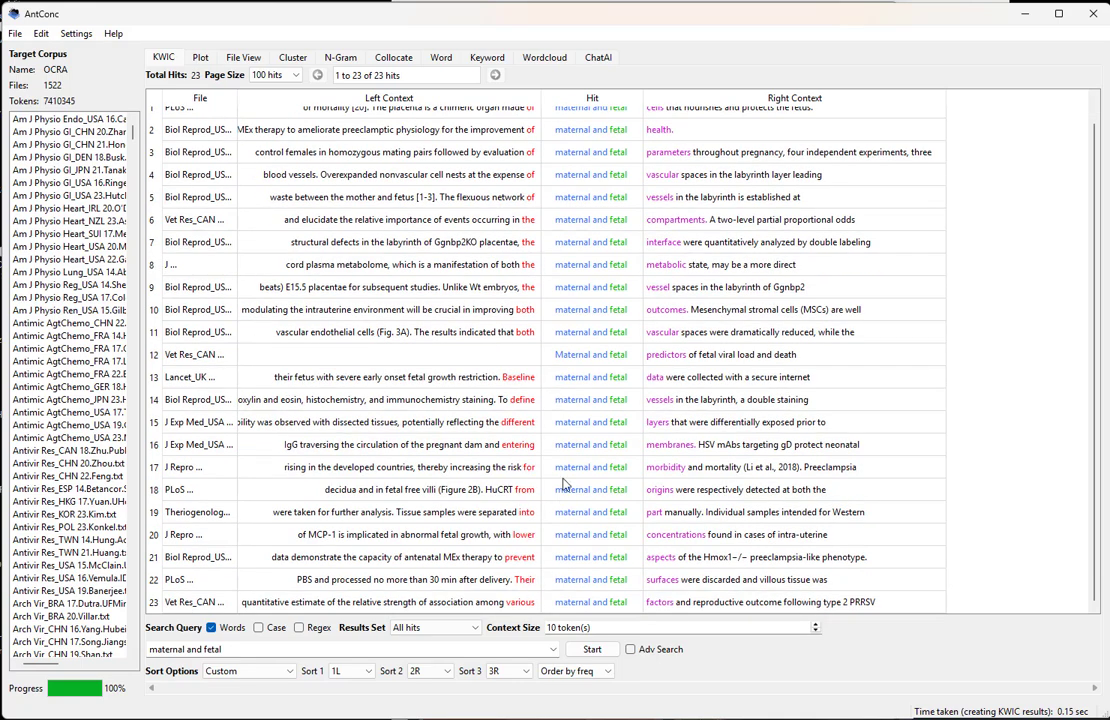
View the concordance lines for the cluster "fetal growth and", returning to the cluster list after reviewing them
click(342, 60)
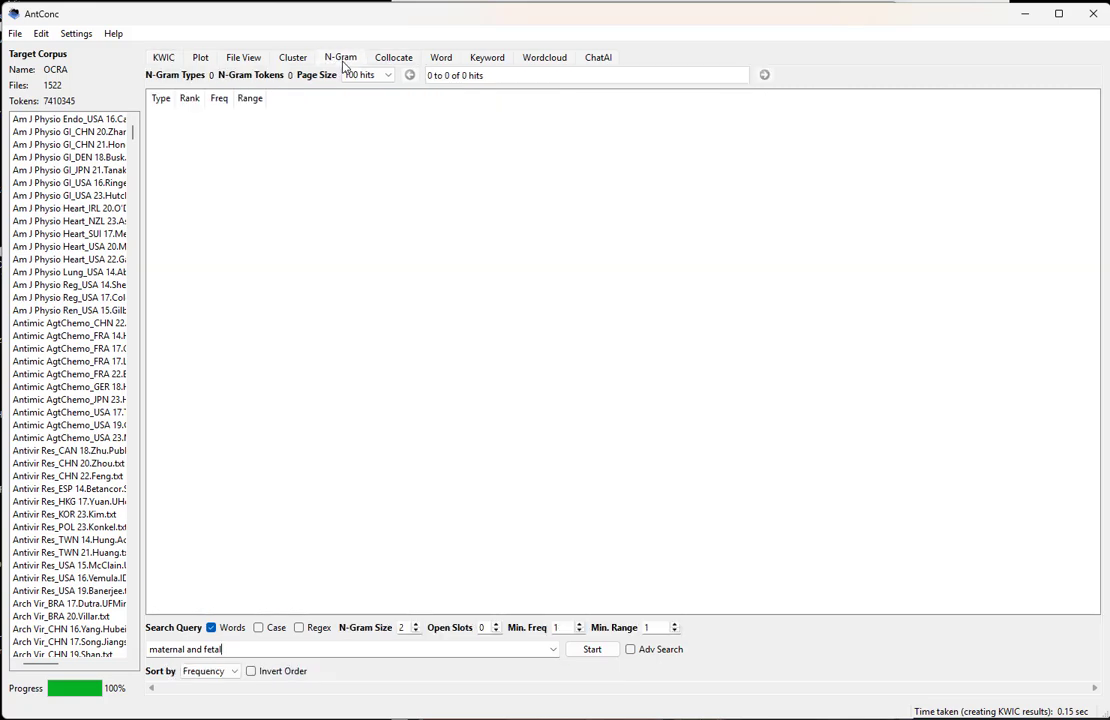
click(285, 57)
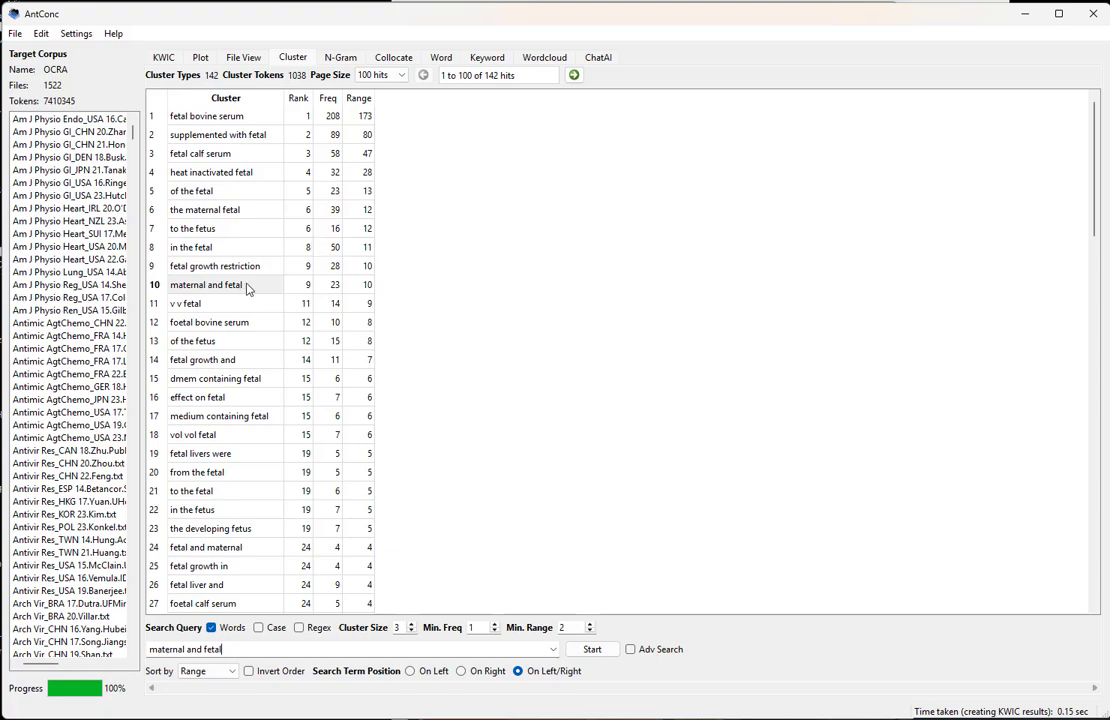
click(230, 368)
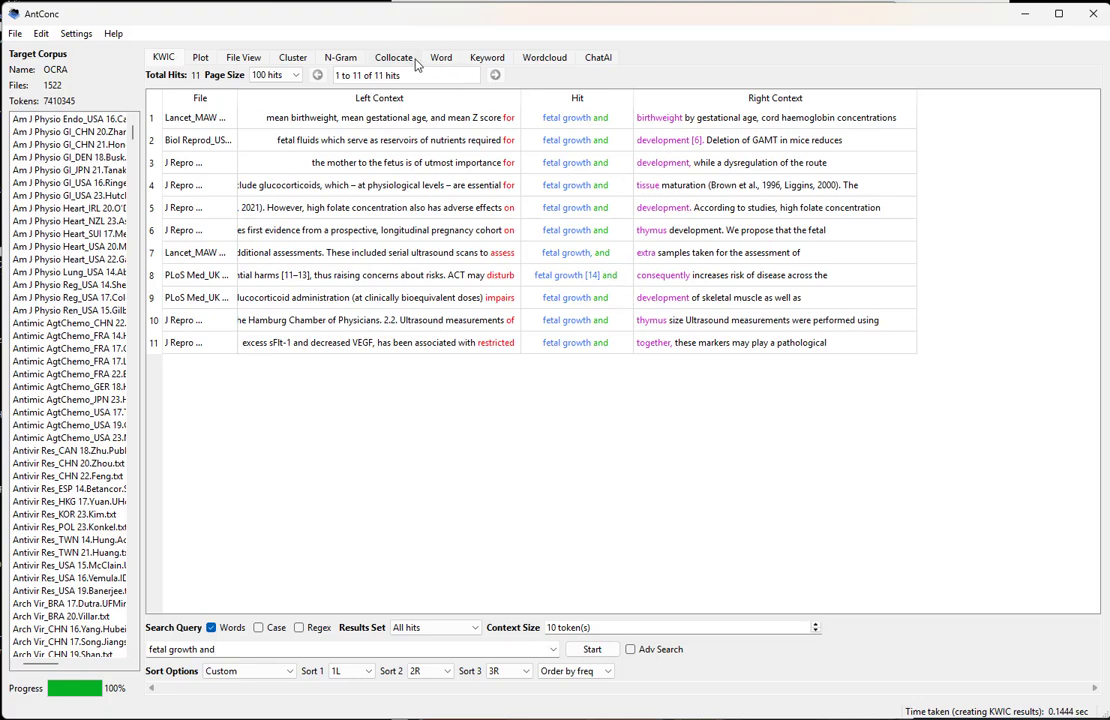
click(294, 57)
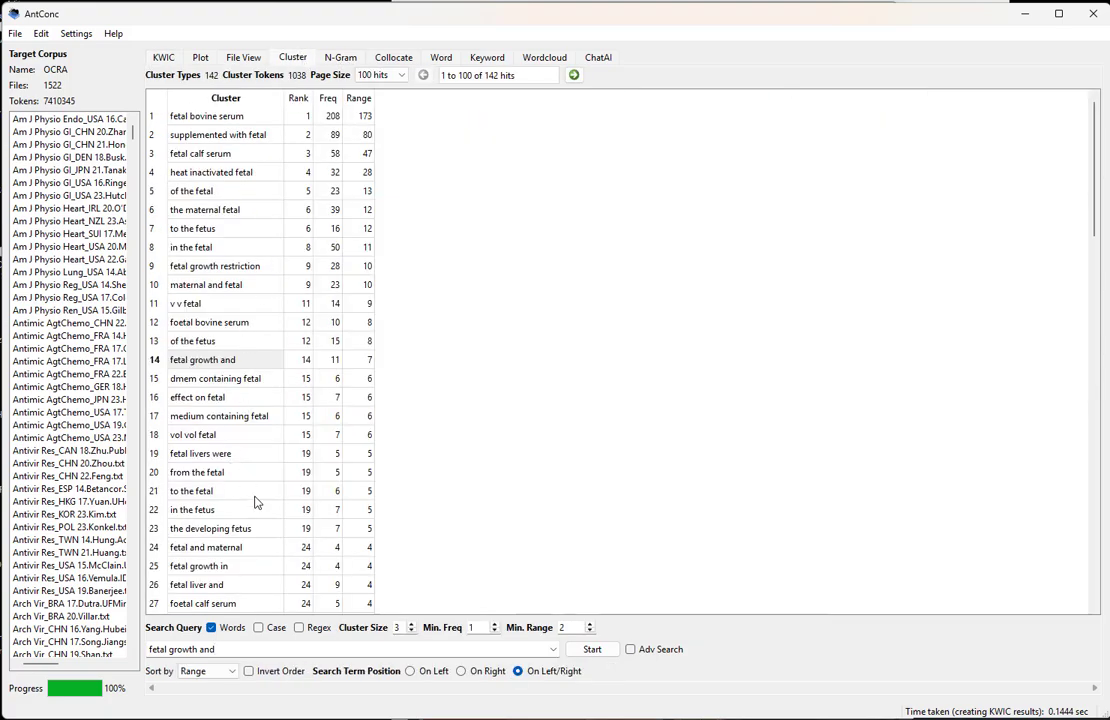
Compare "maternal and fetal" with "fetal and maternal" in the cluster list, and view the latter's concordance lines with full file names
click(232, 550)
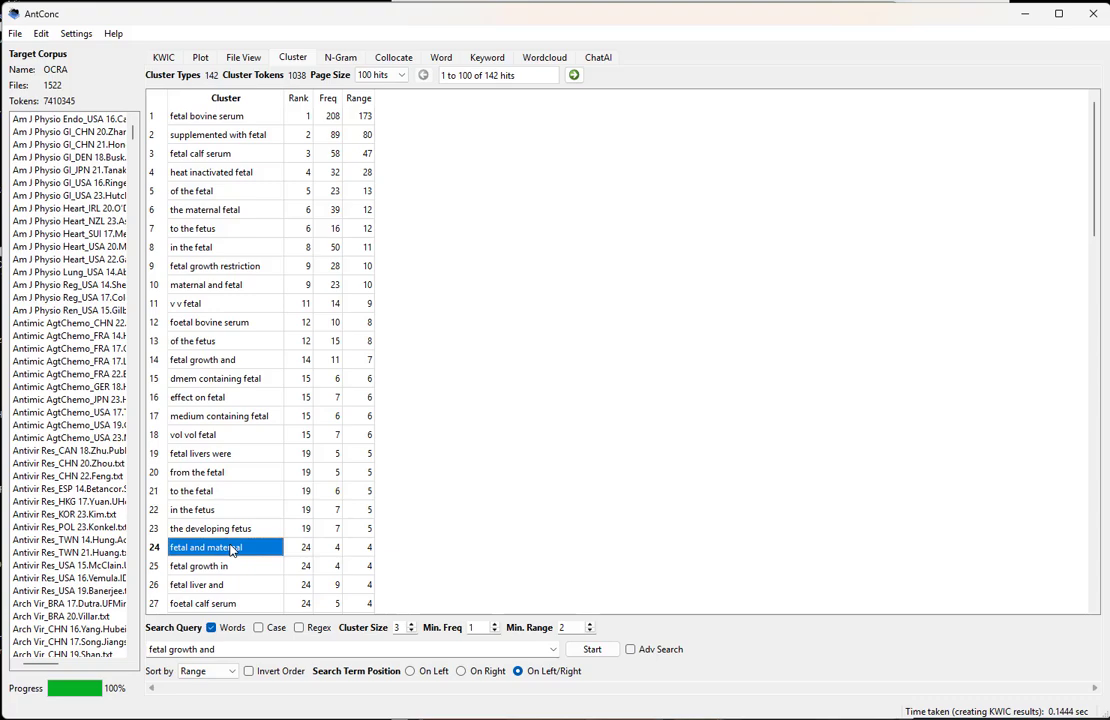
click(216, 287)
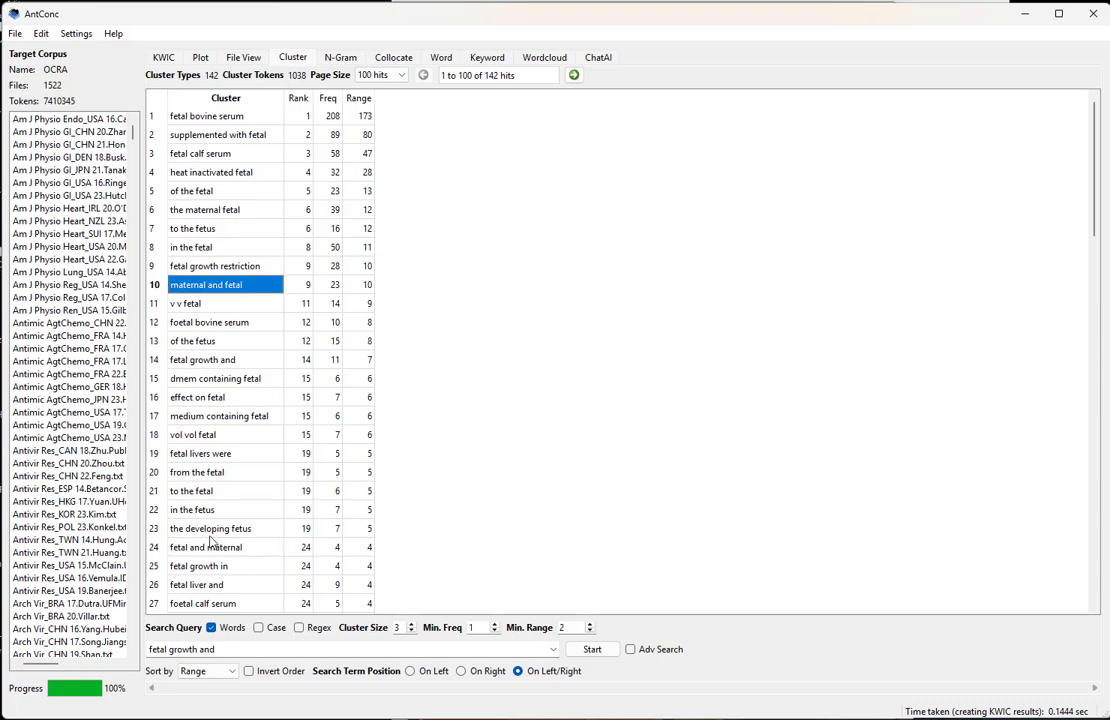
click(208, 550)
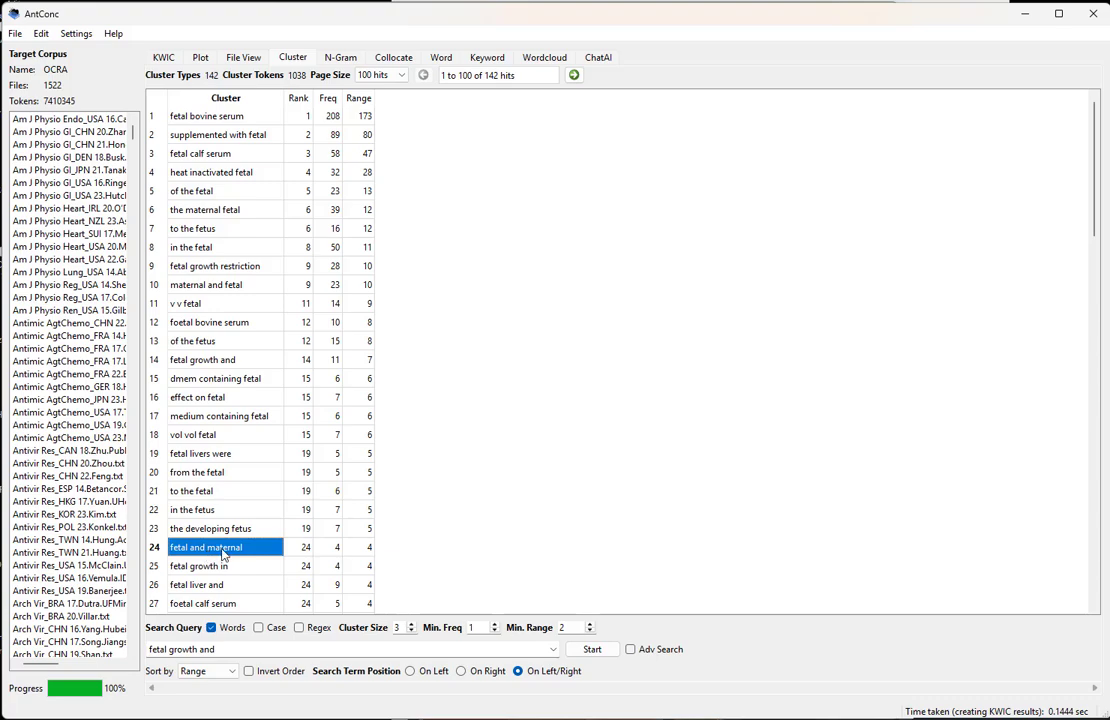
double_click(228, 550)
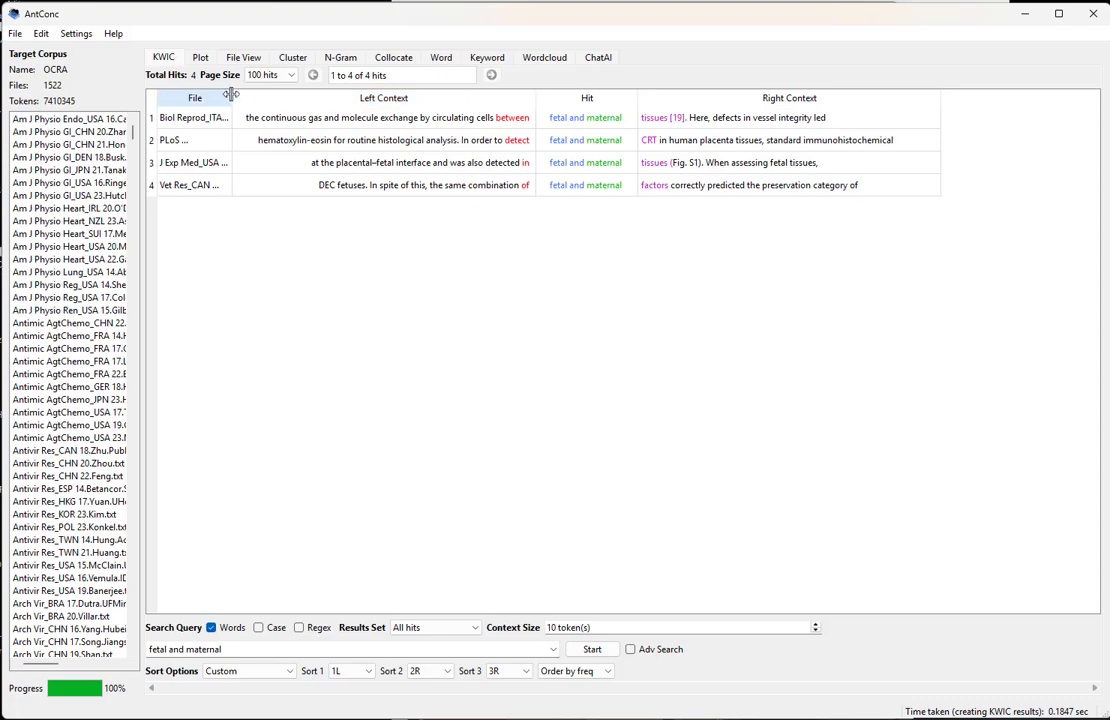
drag(231, 97, 332, 105)
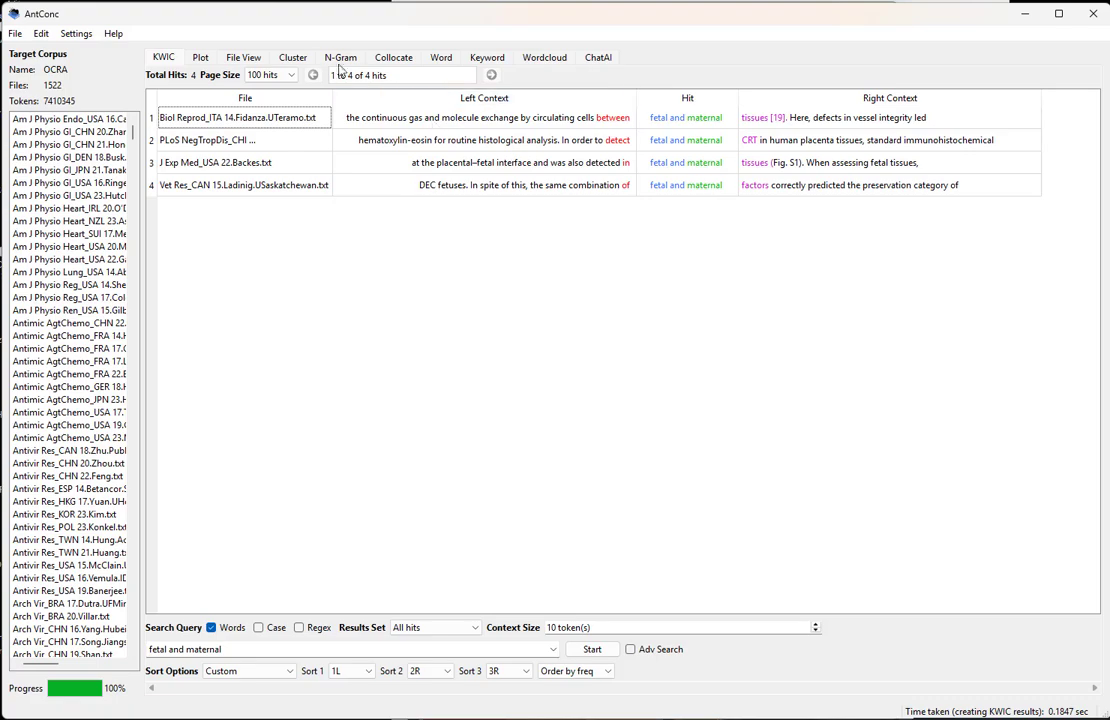
View the concordance lines for the cluster "feto maternal interface" and widen the File column to read the full source file names
click(293, 57)
scroll(310, 270, down, 2)
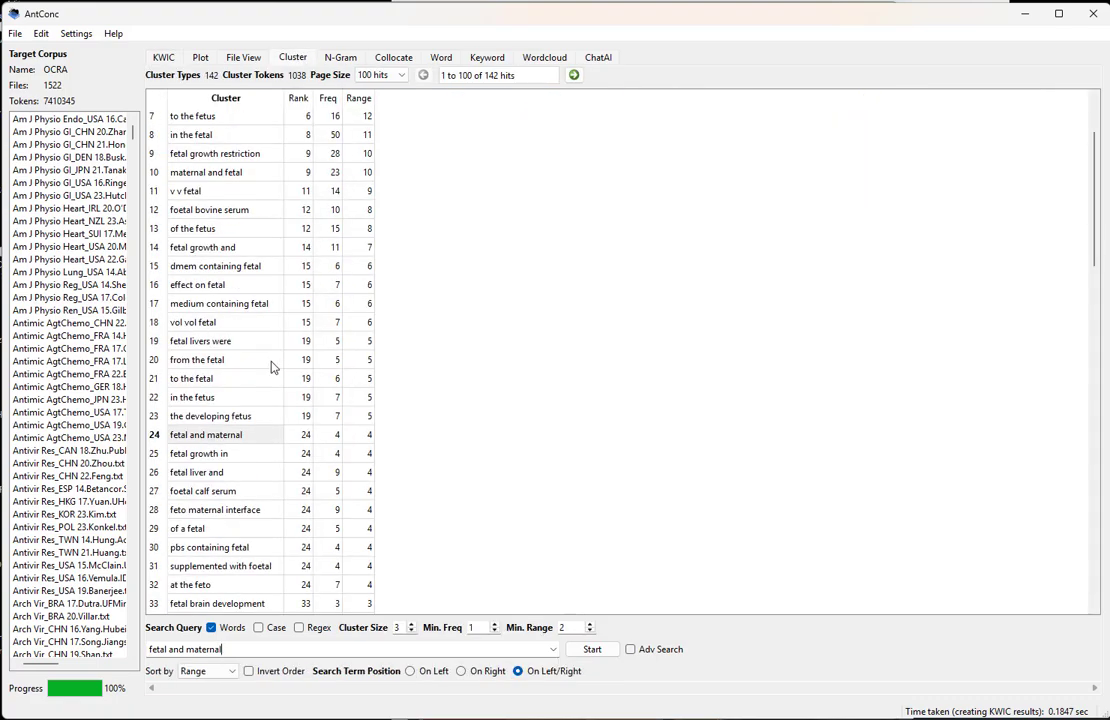
click(204, 512)
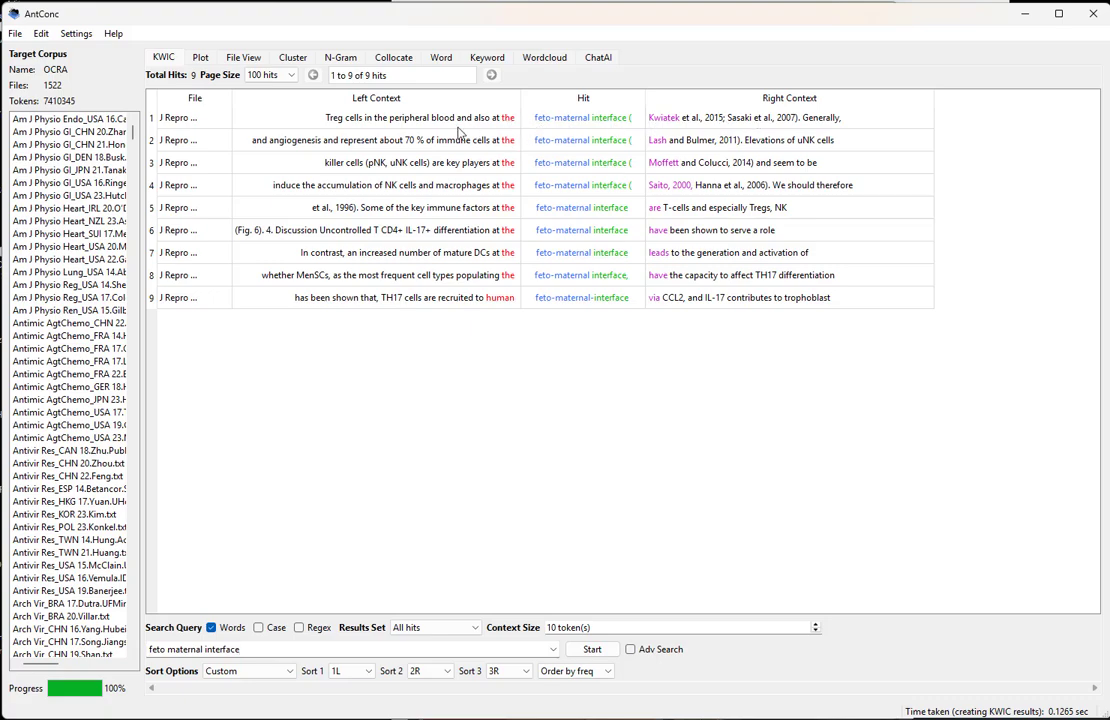
click(494, 163)
click(635, 162)
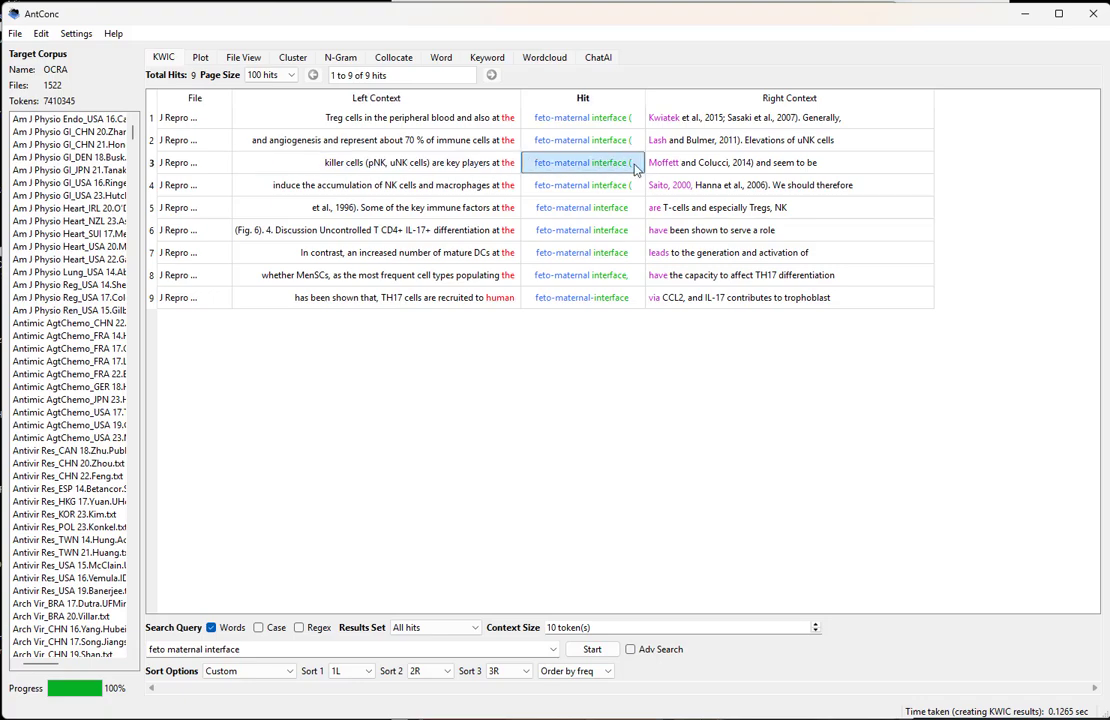
click(476, 168)
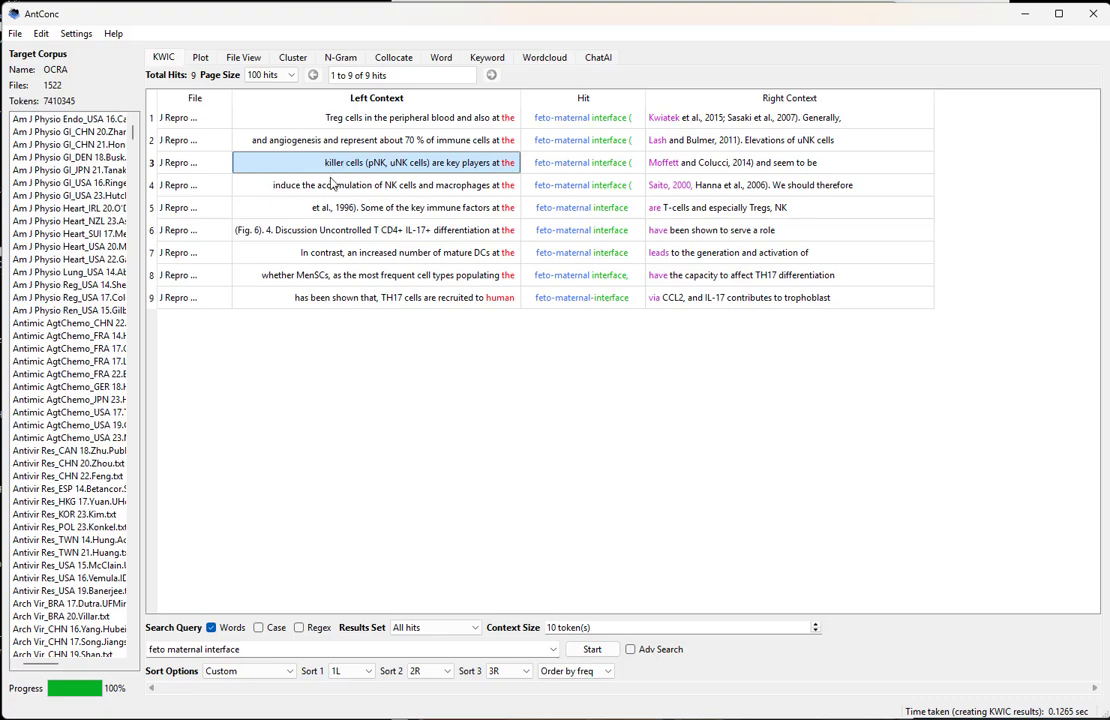
drag(233, 98, 344, 106)
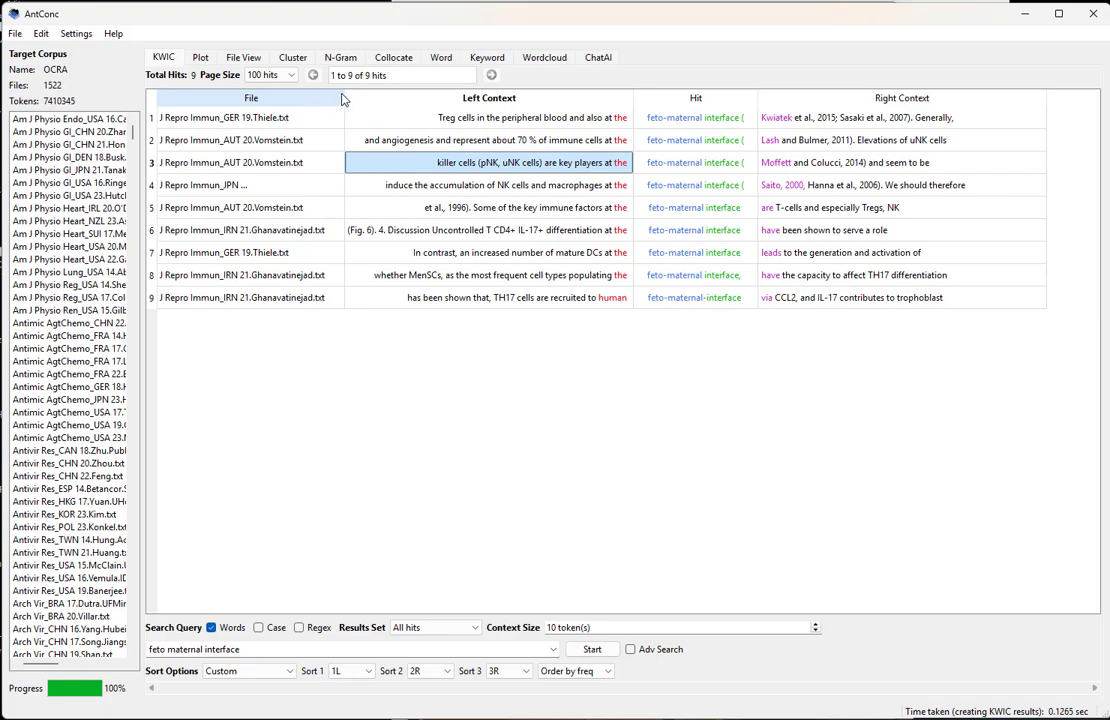
drag(344, 98, 377, 98)
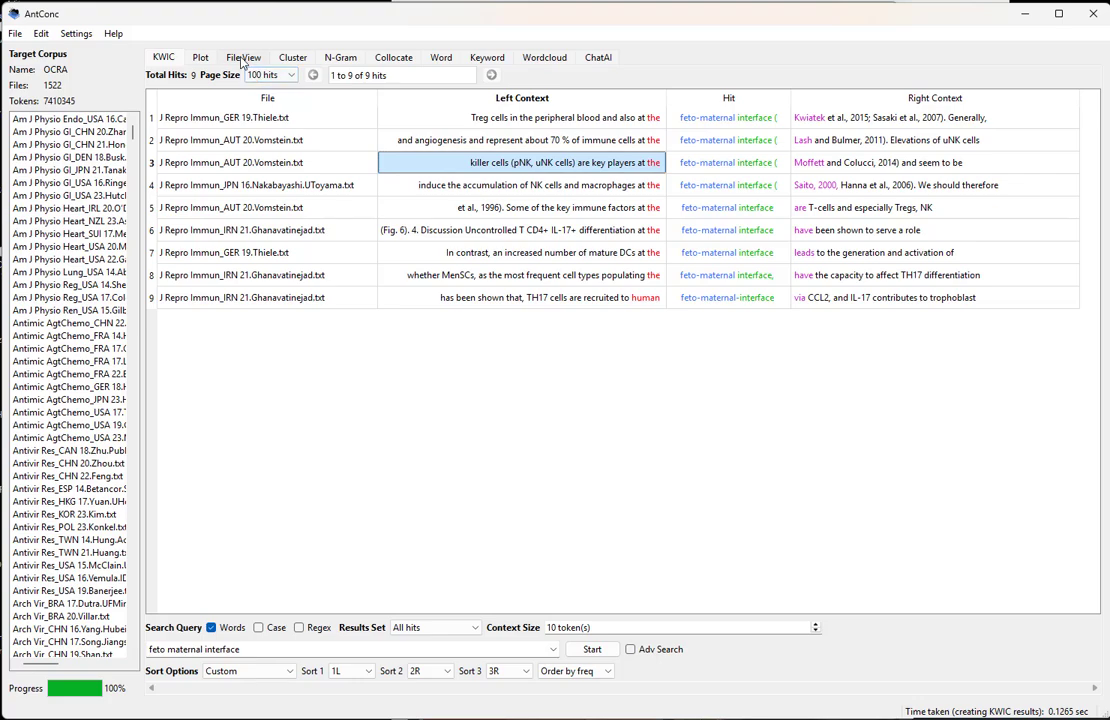
Reopen the concordance lines for the cluster "fetal and maternal" and widen the File column to show full file names
click(294, 59)
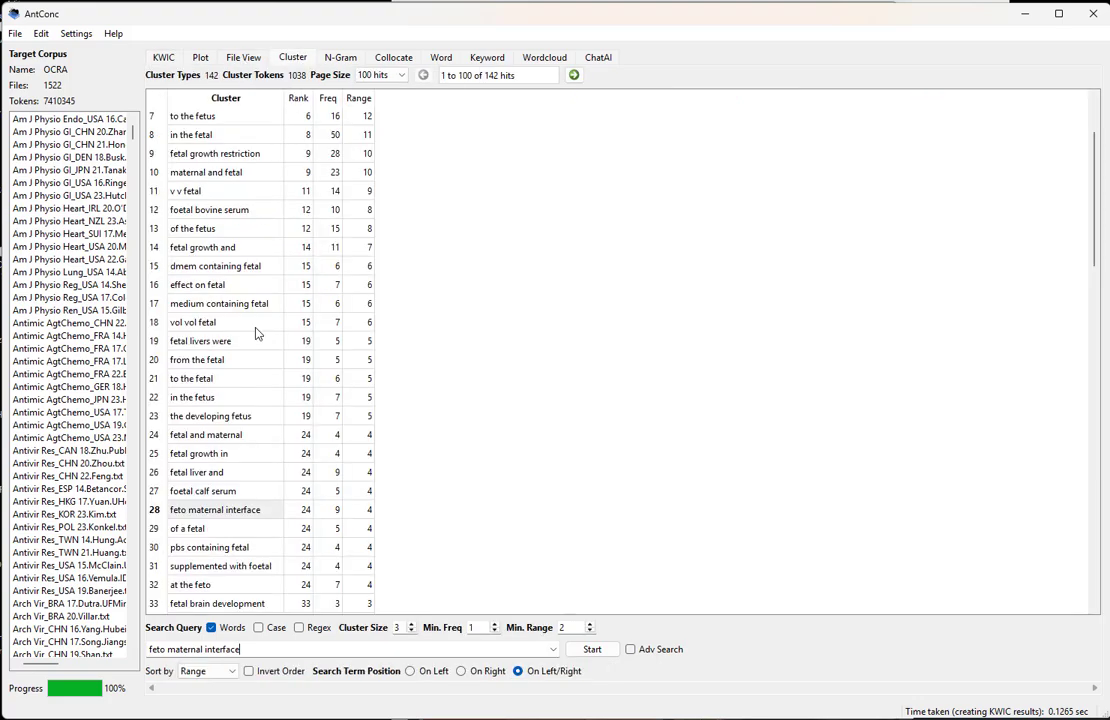
click(203, 437)
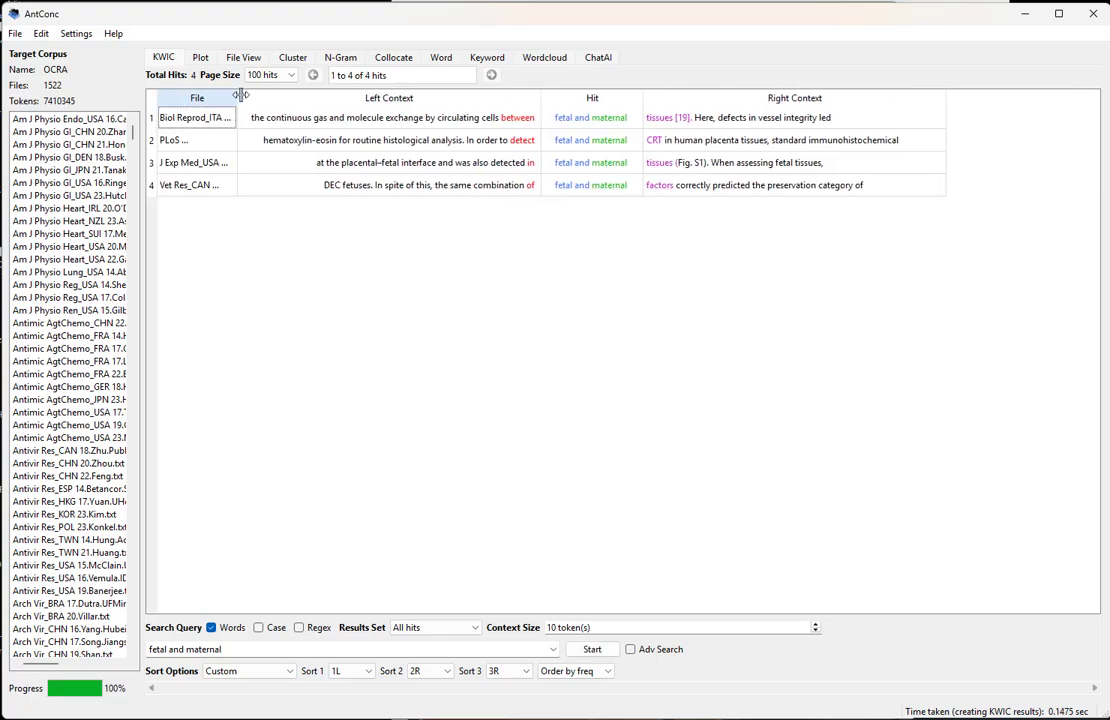
drag(240, 95, 367, 97)
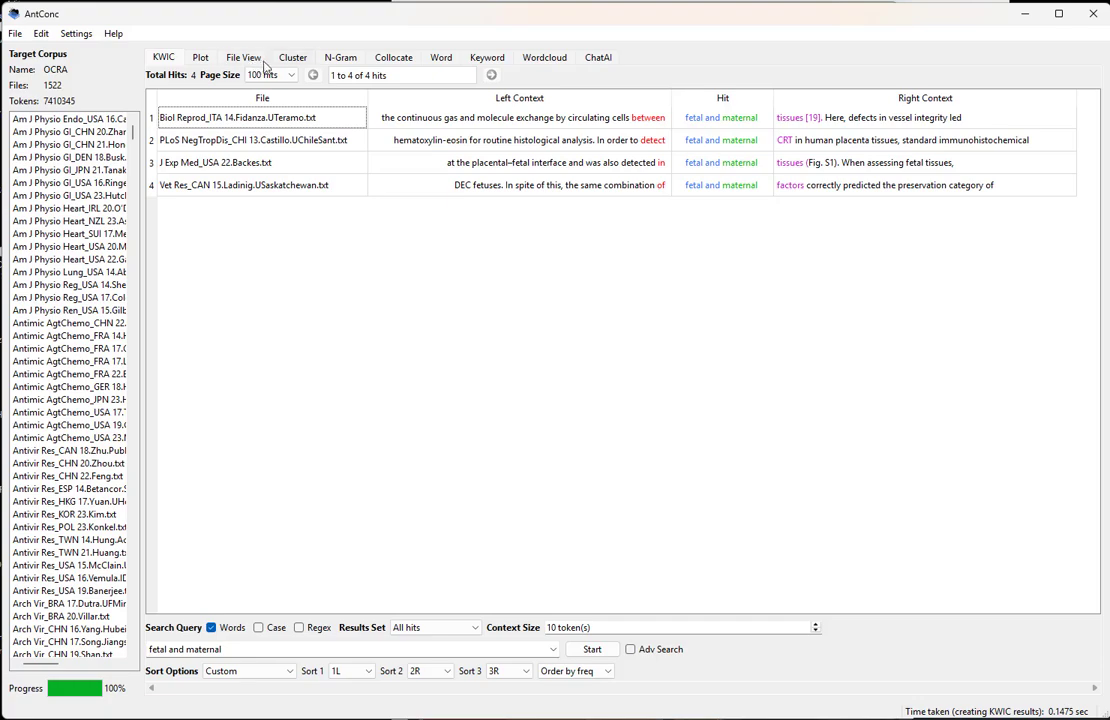
View all concordance lines for the cluster "maternal and fetal" with full file names, for comparison with the reversed word order
click(294, 59)
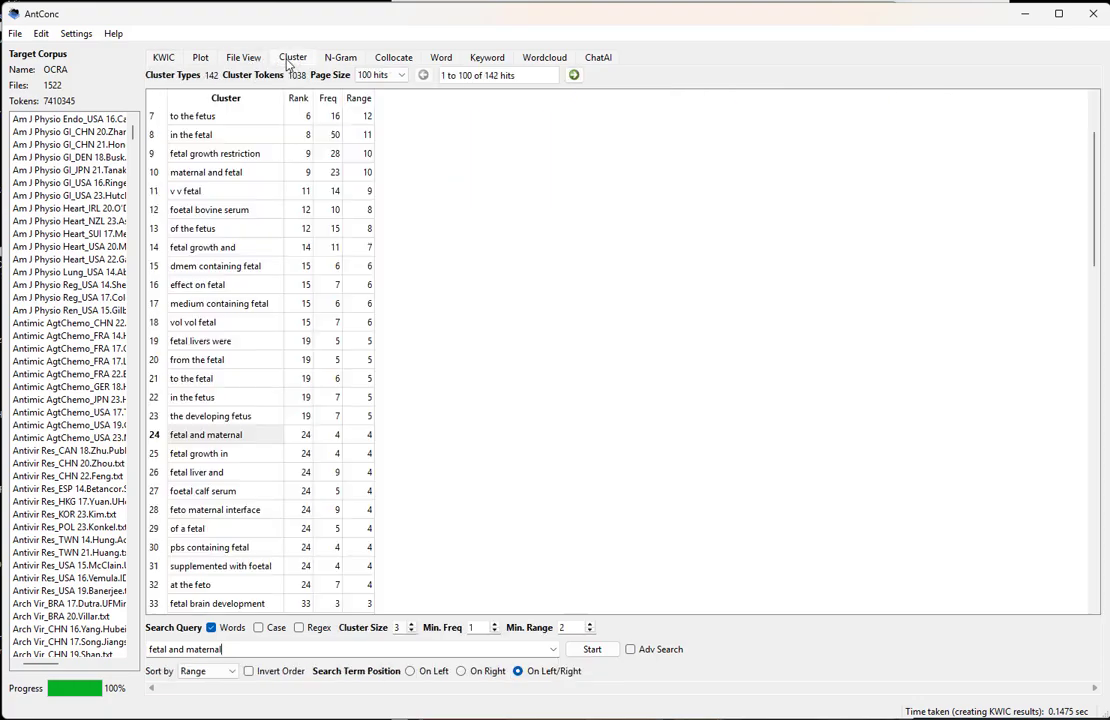
double_click(190, 172)
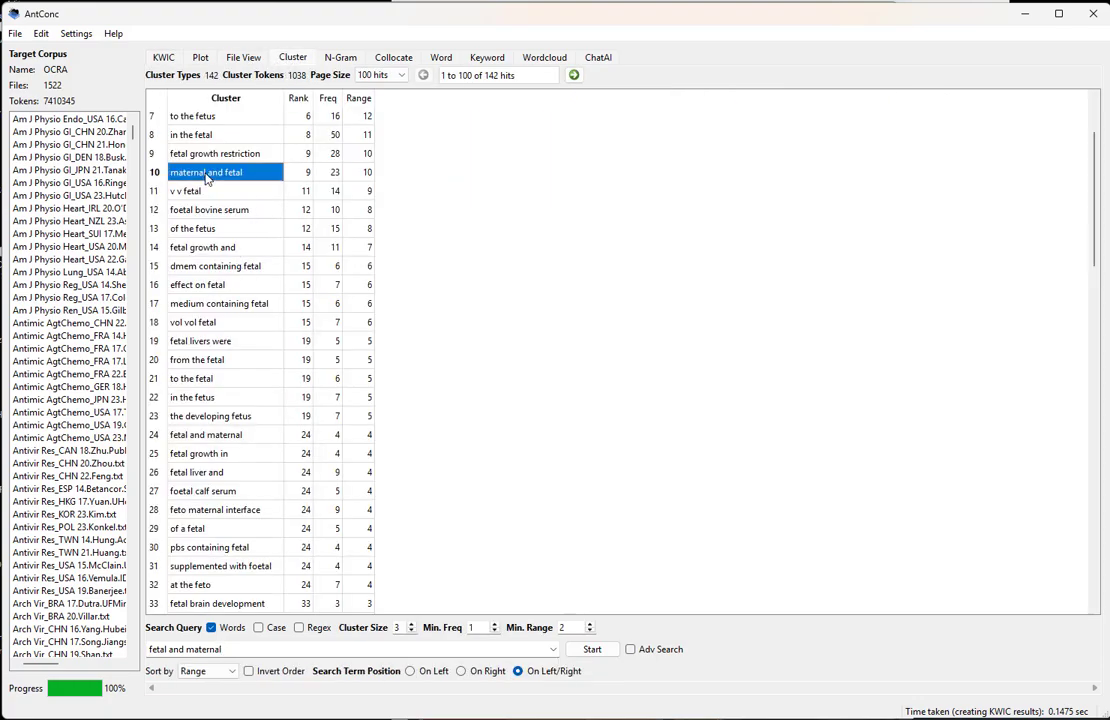
drag(235, 100, 381, 104)
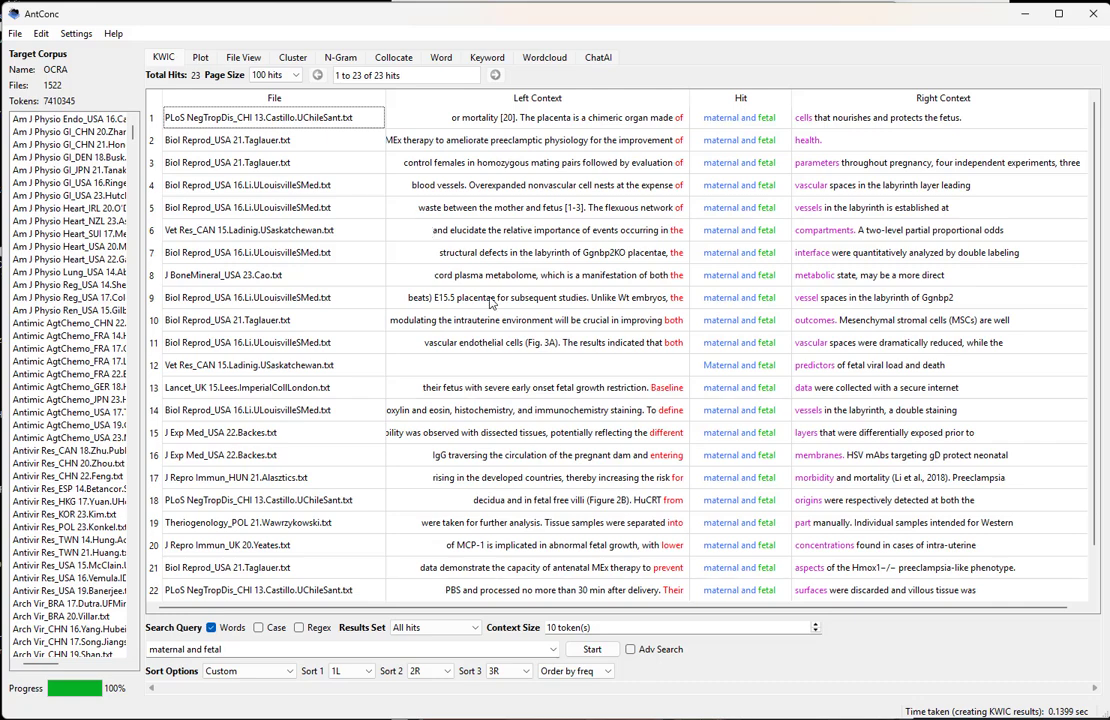
scroll(395, 305, down, 1)
scroll(390, 428, up, 1)
Return to the cluster list, select "fetal growth and", and review the frequency and range of the surrounding three-word clusters
click(335, 57)
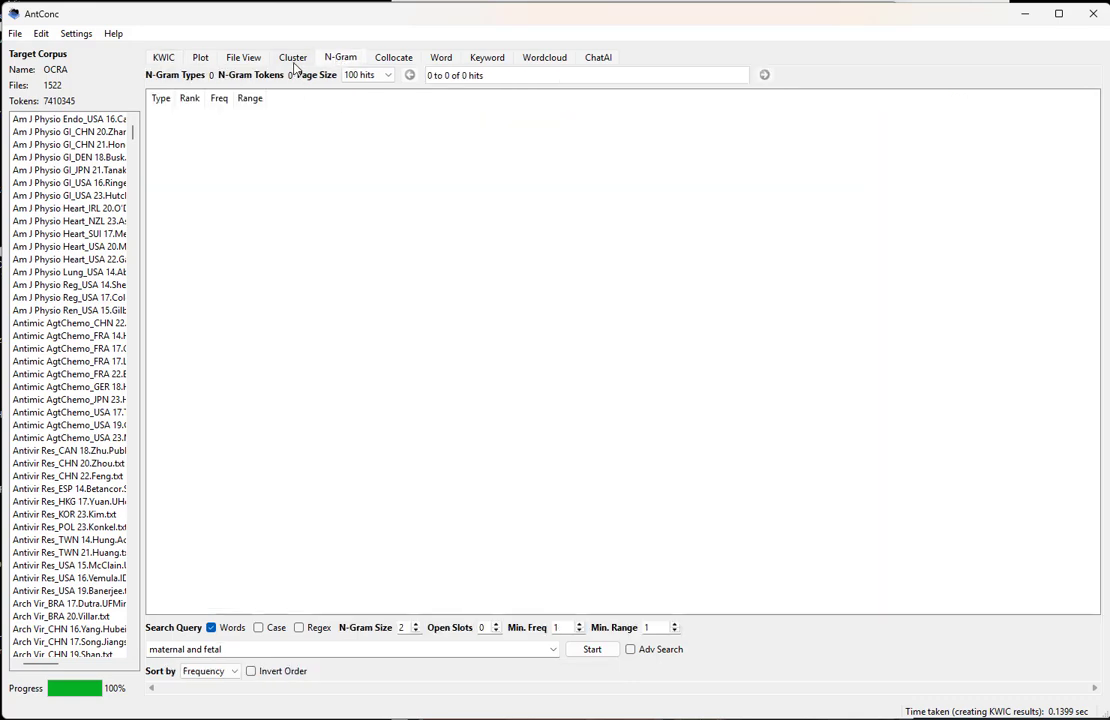
click(293, 58)
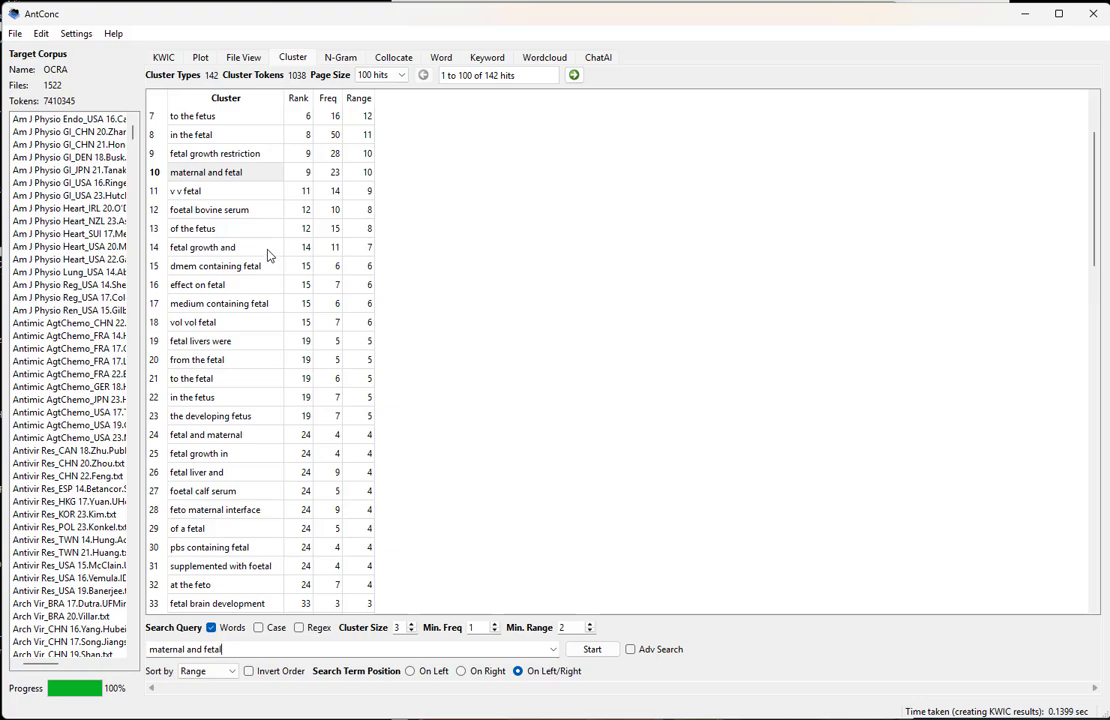
click(205, 247)
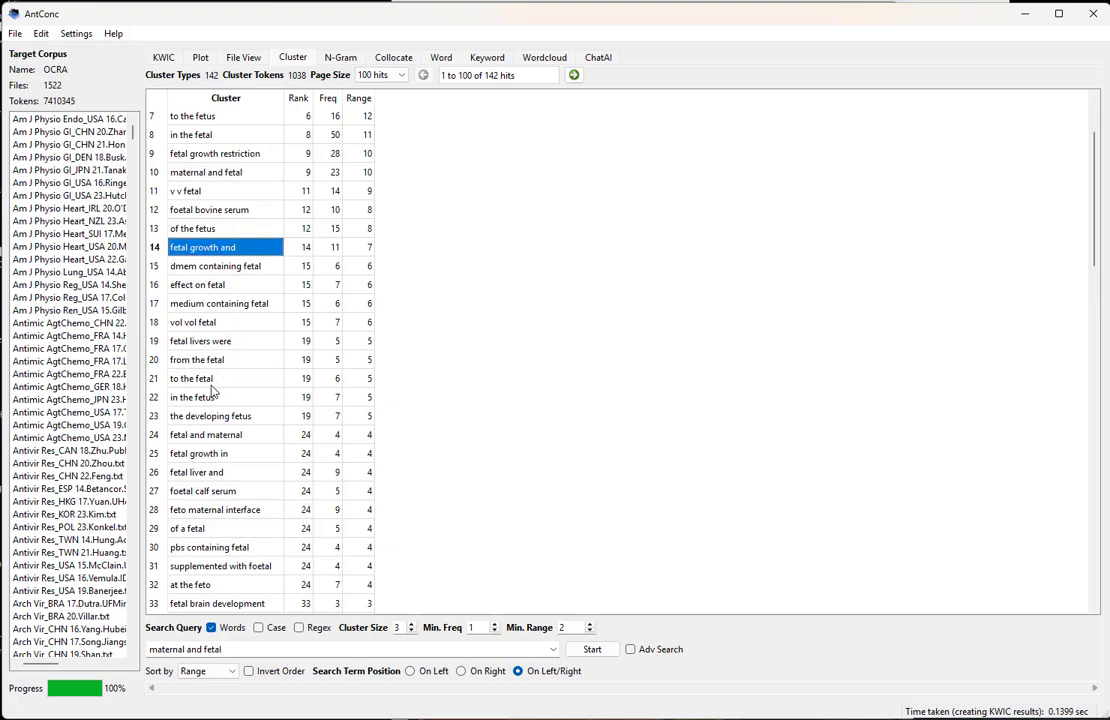
scroll(227, 472, down, 2)
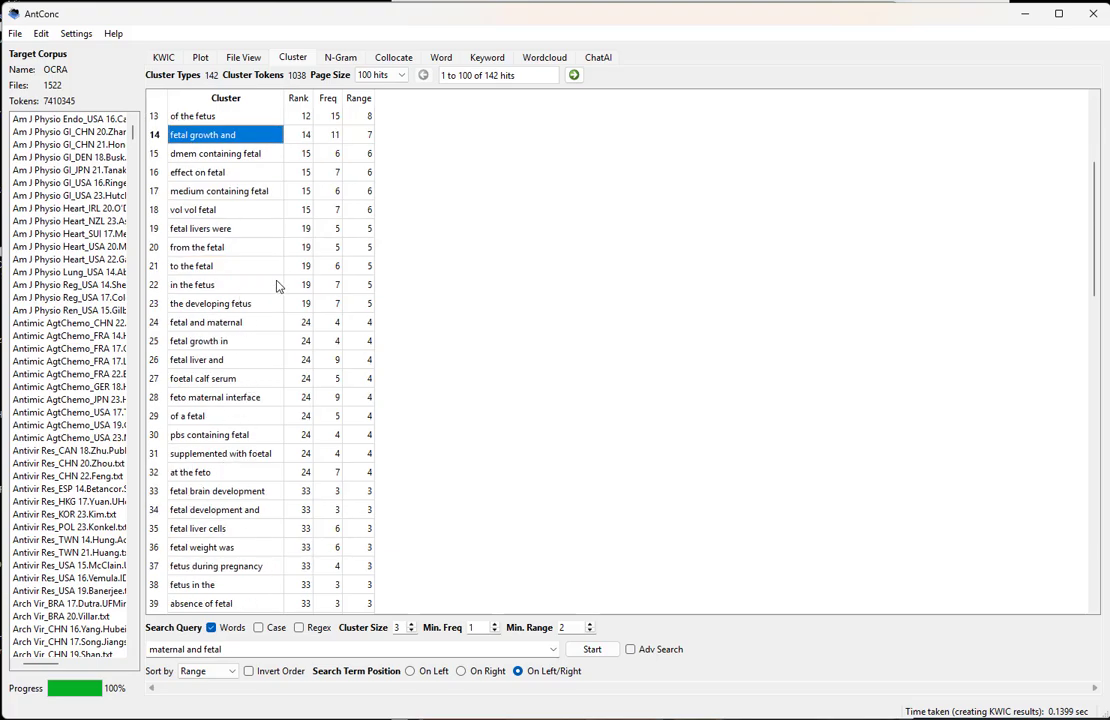
scroll(366, 322, up, 4)
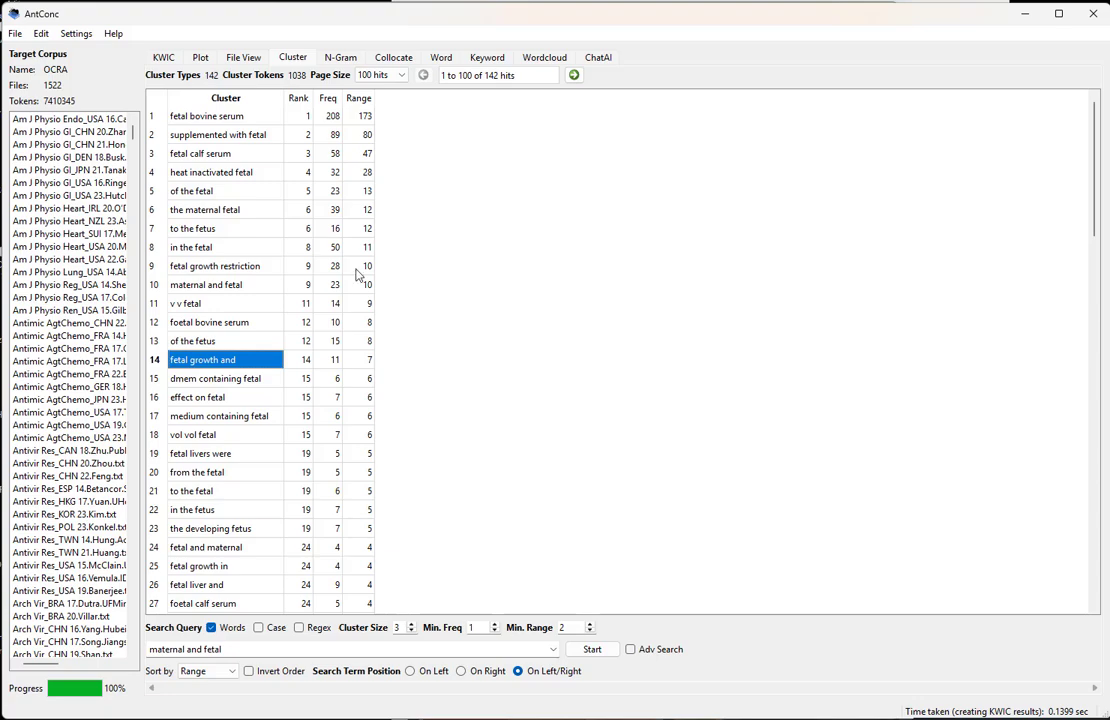
Check the word list of fetal and fetus variants, and open the Collocate tool
click(440, 58)
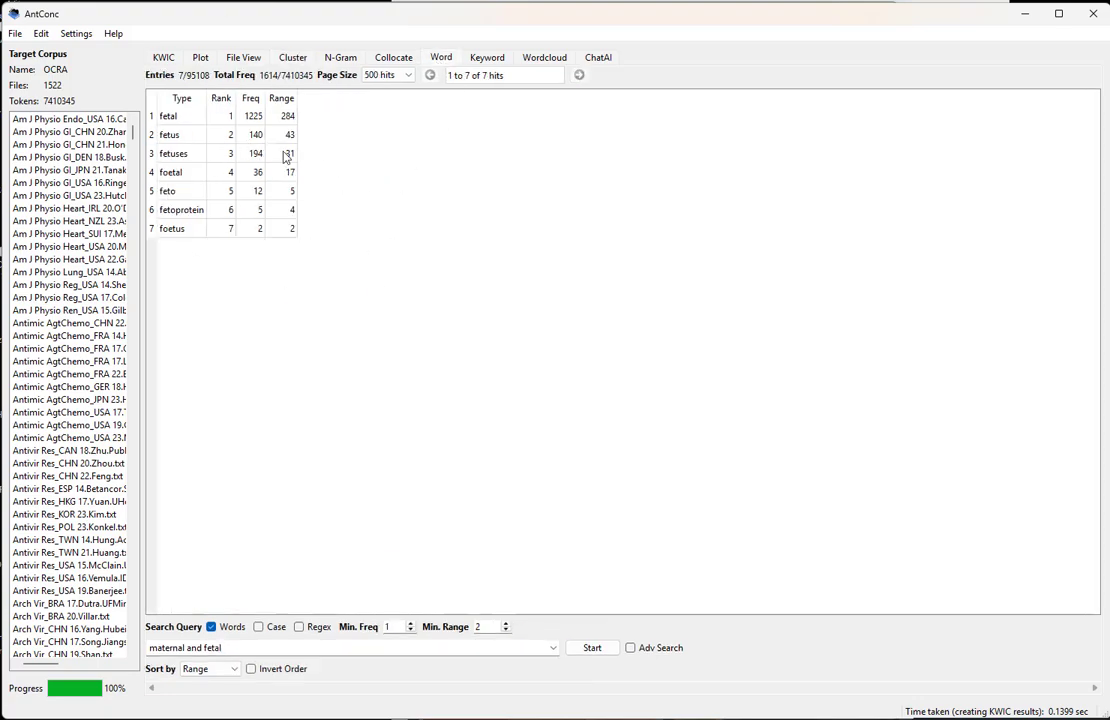
click(394, 57)
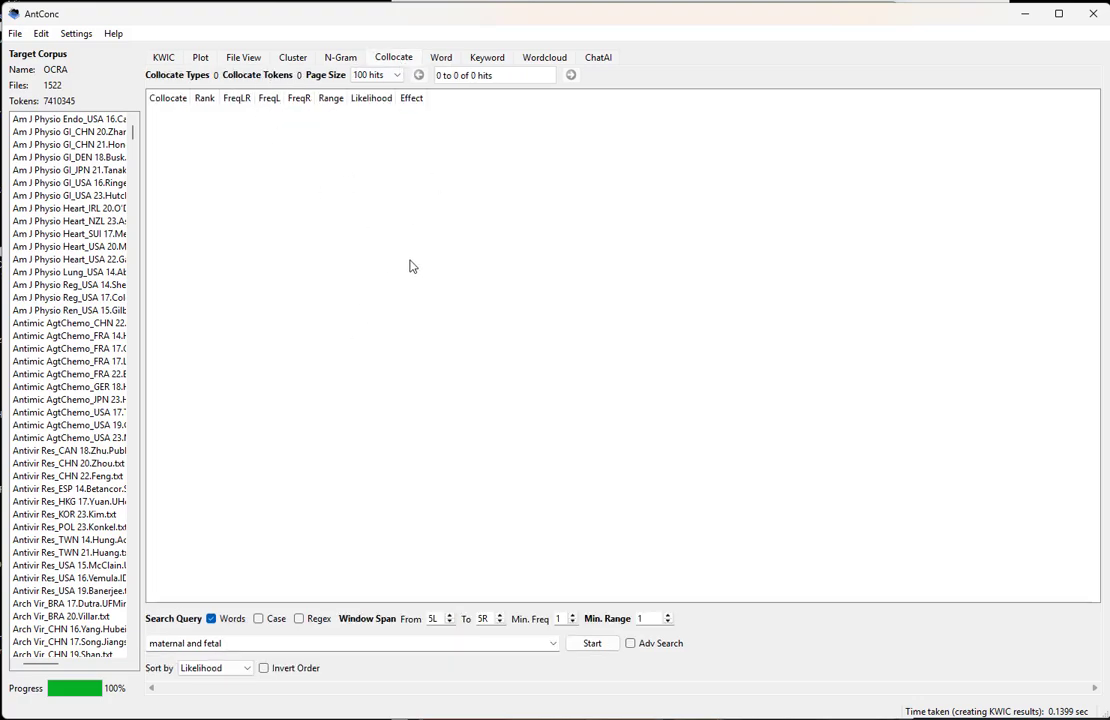